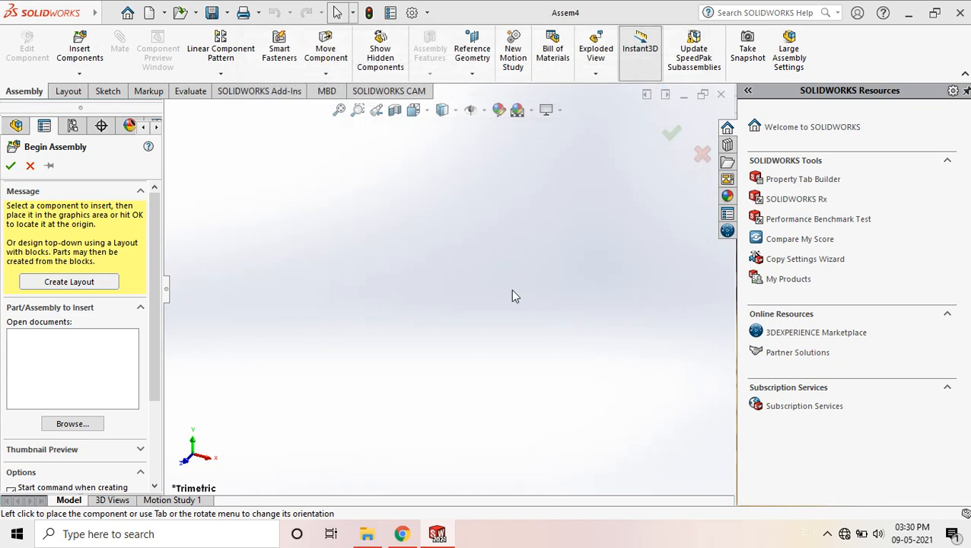
- Place the centreblock, collar, fork, key, pin and shaft parts apart from one another in the new assembly
click(445, 252)
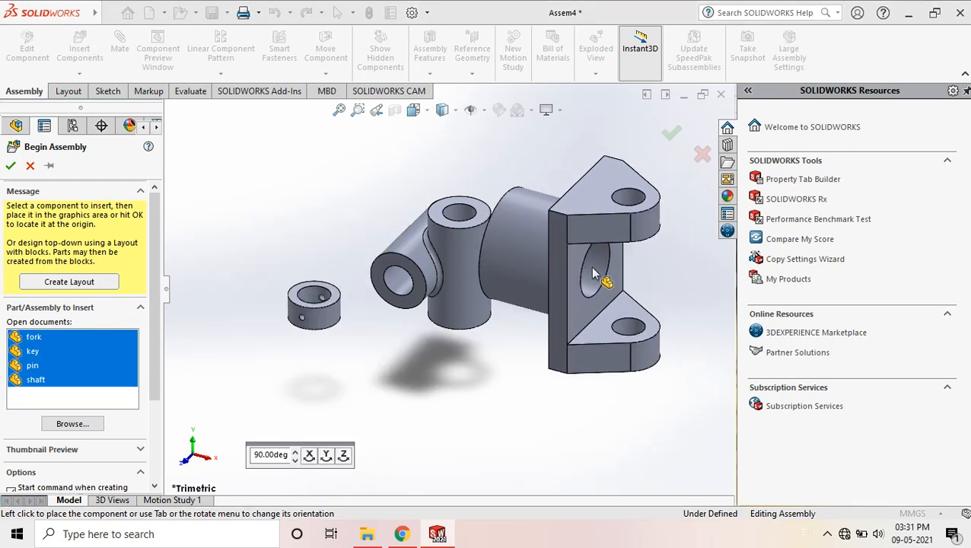
click(530, 312)
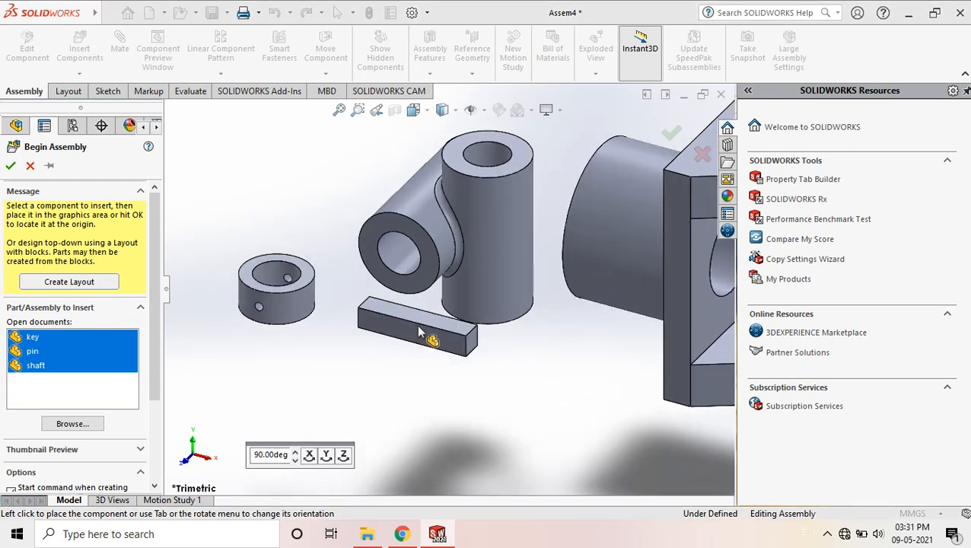
click(419, 362)
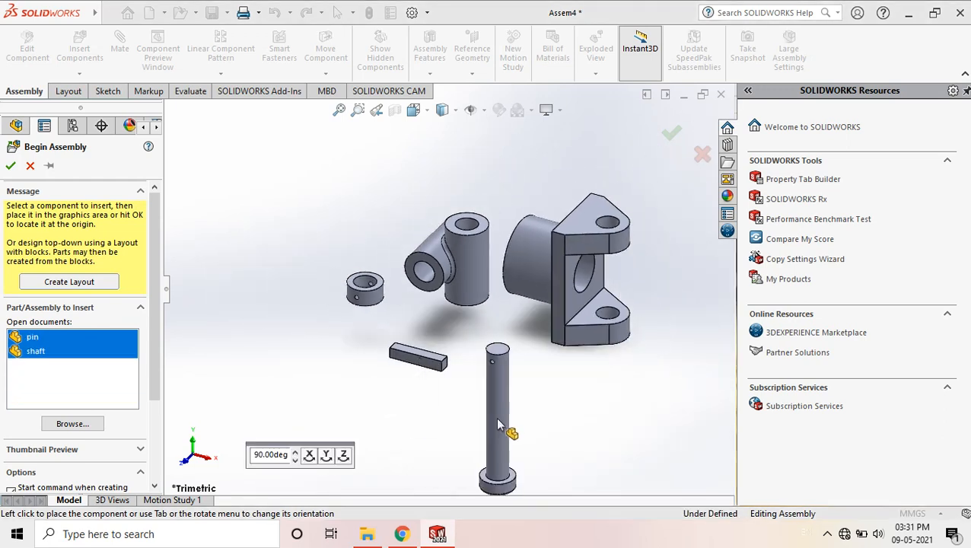
click(496, 424)
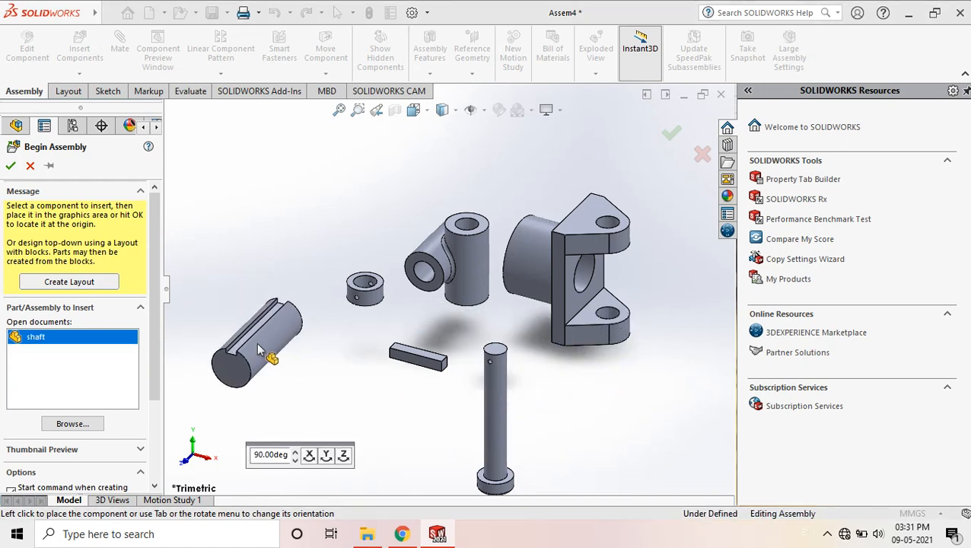
click(256, 342)
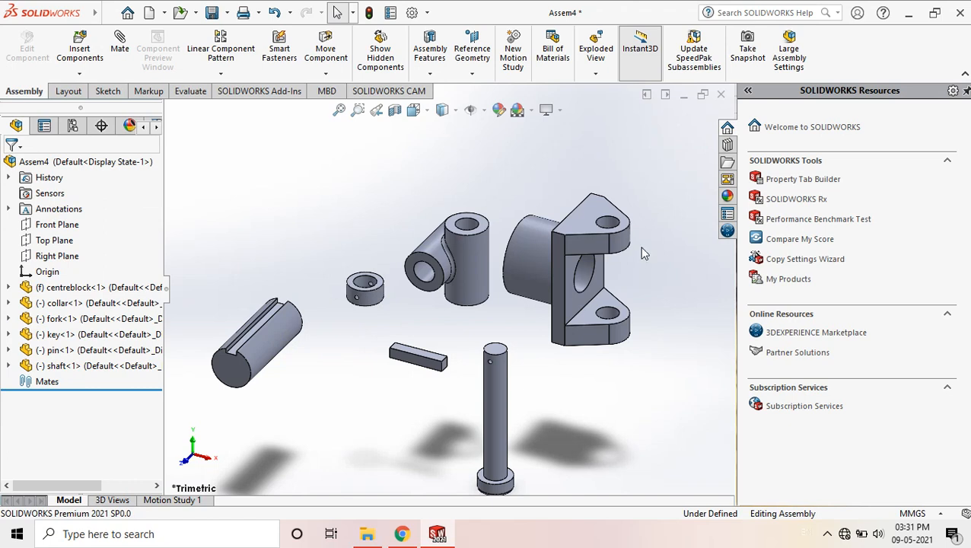
- Mate the fork's upper lug hole concentric with the centreblock's vertical bore and swing the fork around that axis
scroll(641, 258, down, 2)
scroll(640, 266, down, 1)
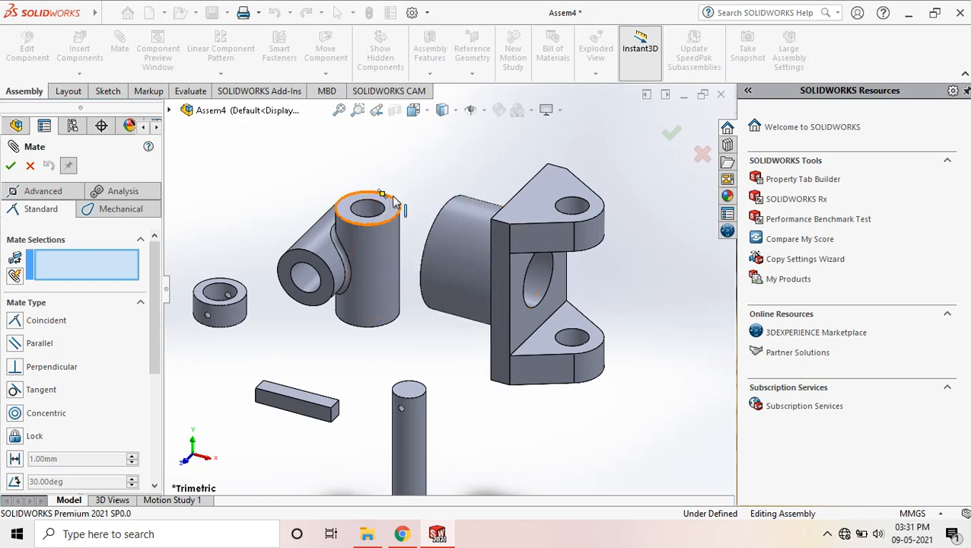
click(369, 212)
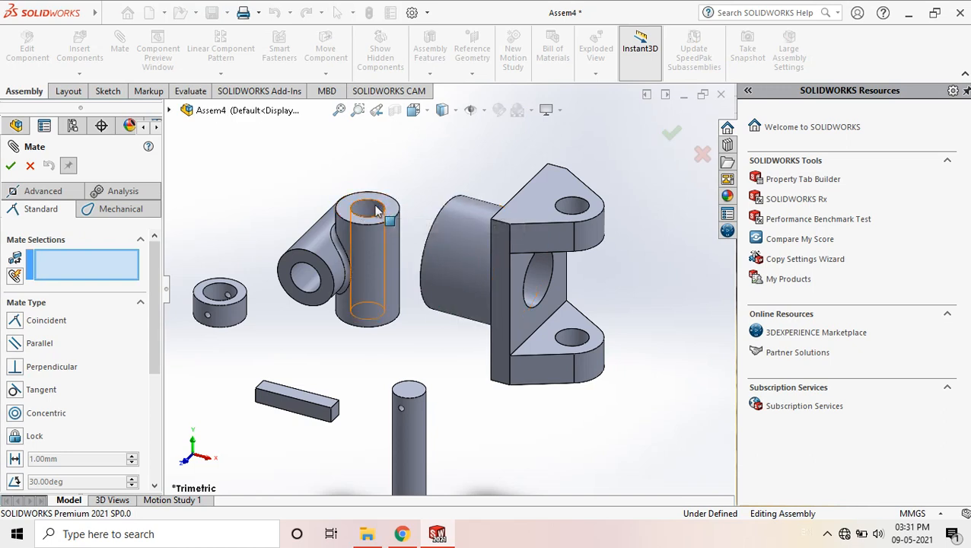
click(580, 213)
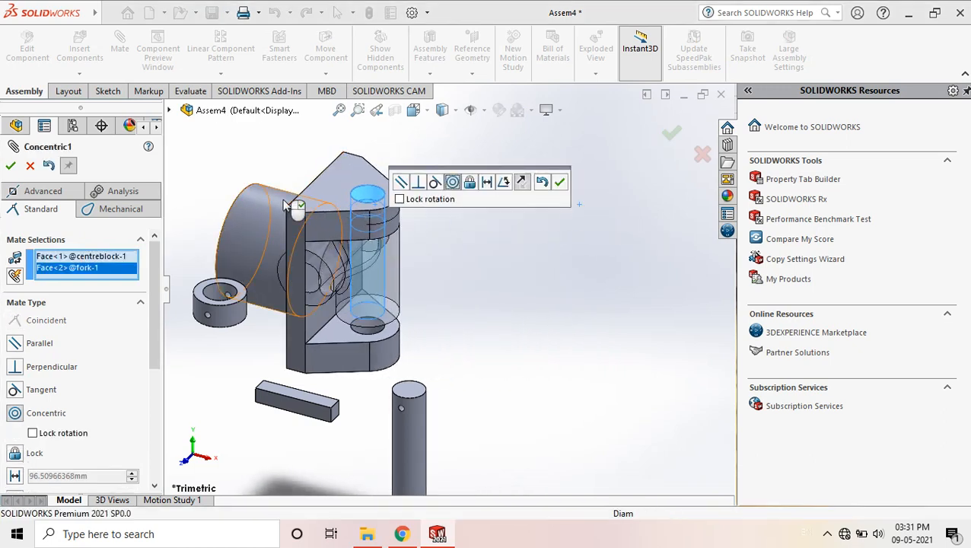
right_click(283, 200)
drag(283, 200, 404, 219)
- Add a coincident mate between the inner face of the fork's lower lug and the centreblock's bottom face
scroll(402, 358, down, 4)
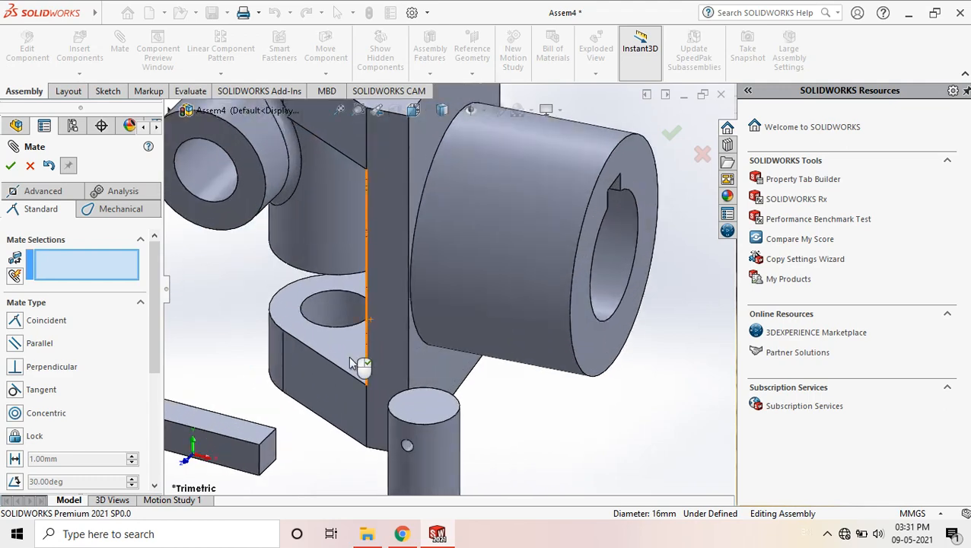
click(346, 342)
middle_drag(340, 305, 315, 188)
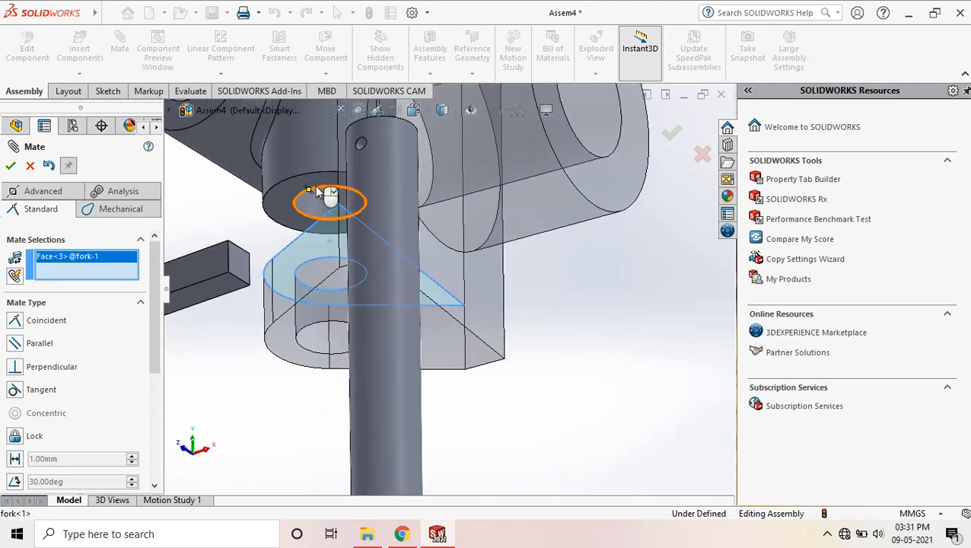
click(298, 186)
scroll(411, 275, up, 5)
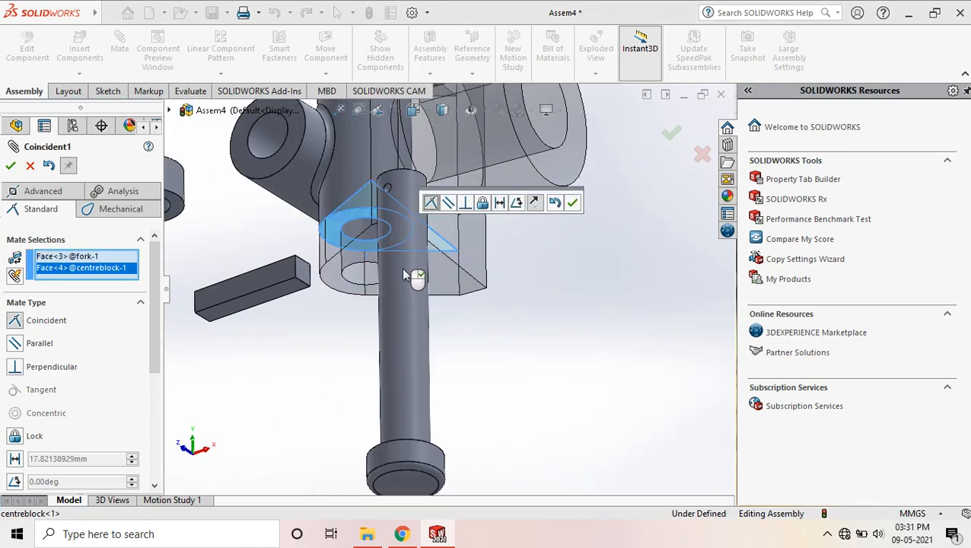
middle_drag(410, 276, 494, 285)
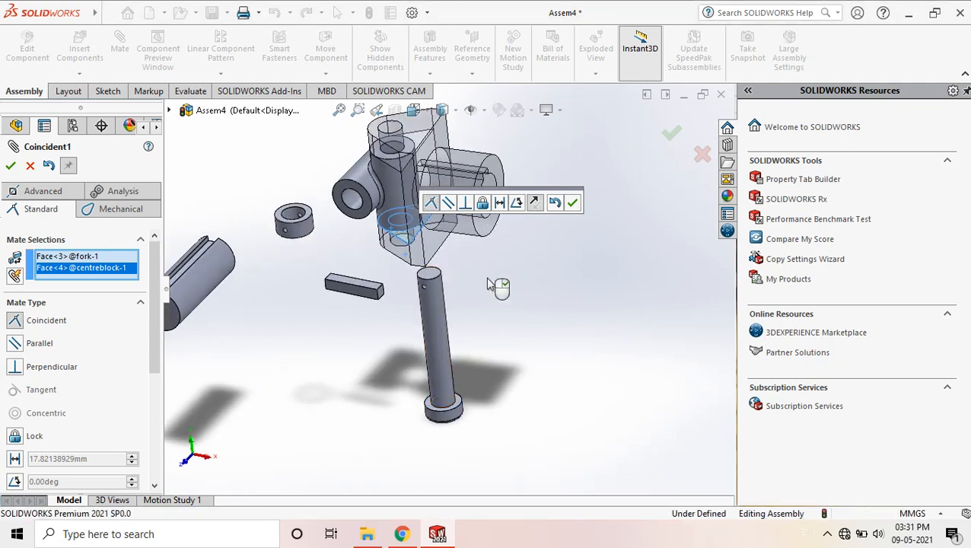
click(571, 204)
- Align the fork's narrow side face with the flat end face of the centreblock's horizontal boss using a mate
scroll(407, 180, down, 3)
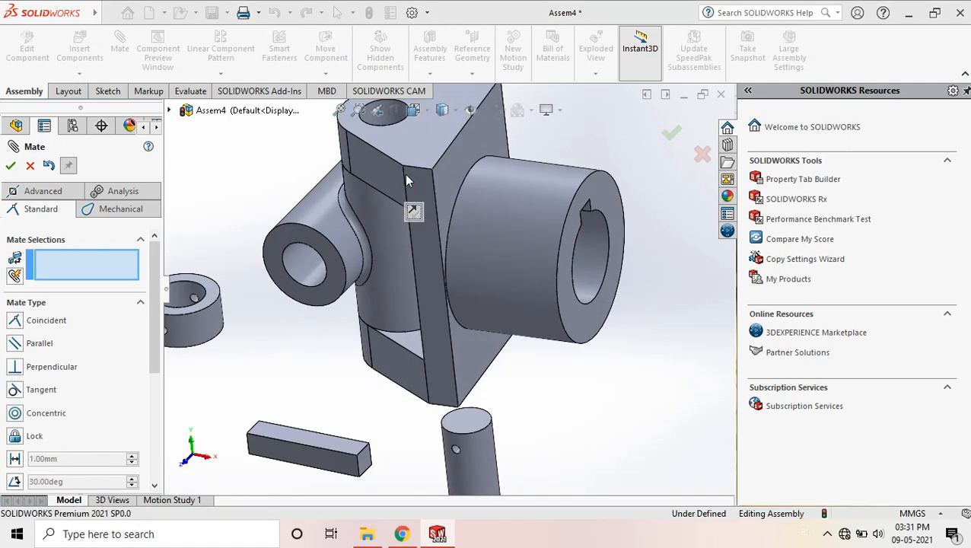
scroll(441, 357, up, 3)
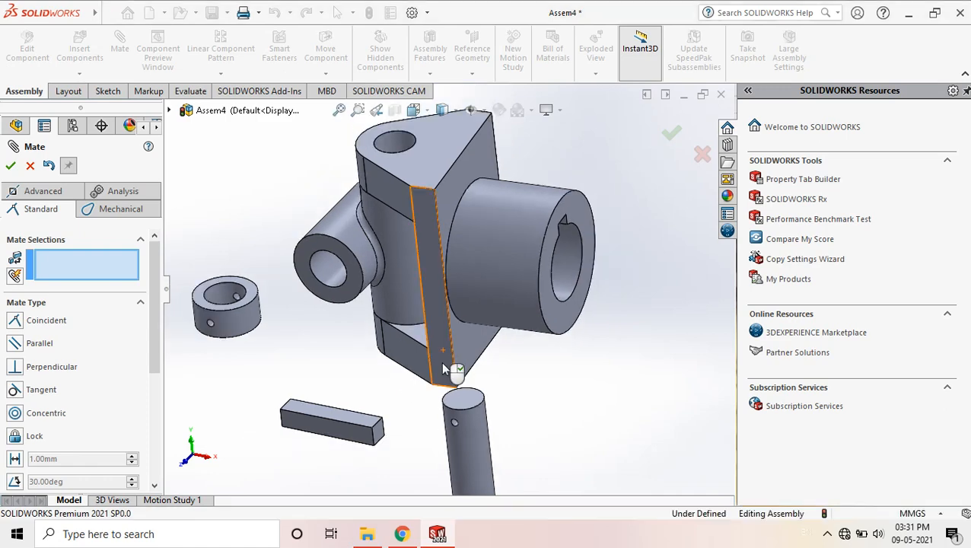
click(438, 307)
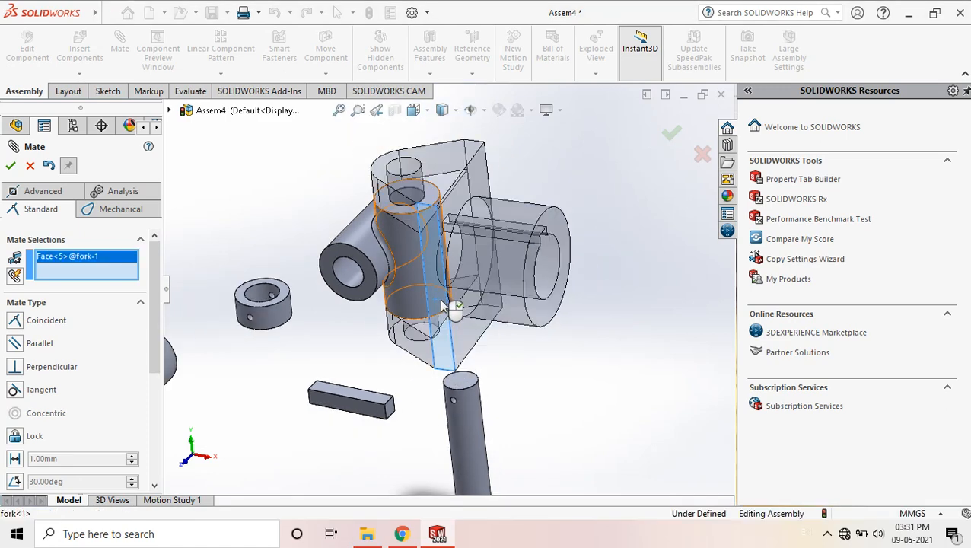
click(343, 257)
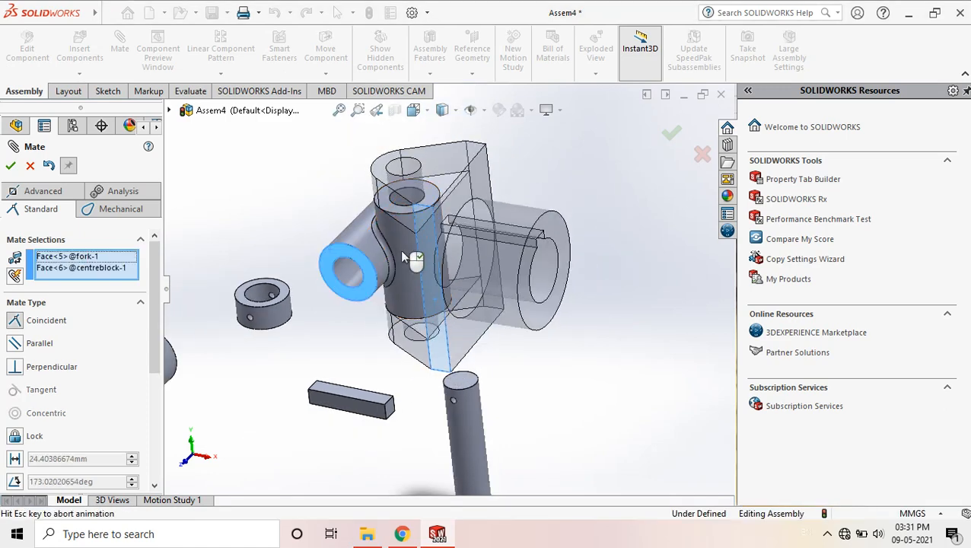
scroll(401, 266, up, 2)
click(671, 125)
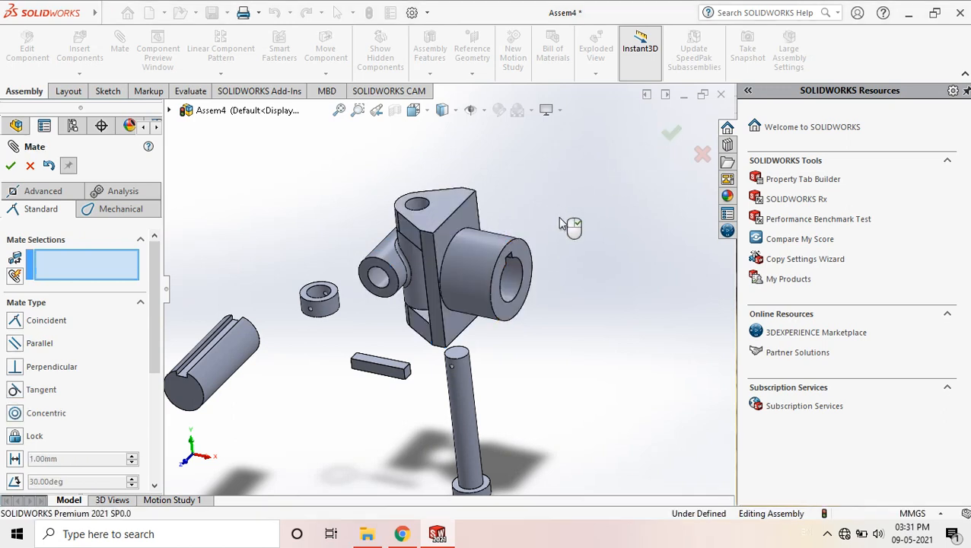
click(676, 136)
- Mate the pin's shank concentric with the hole in the fork's upper lug
scroll(496, 288, down, 3)
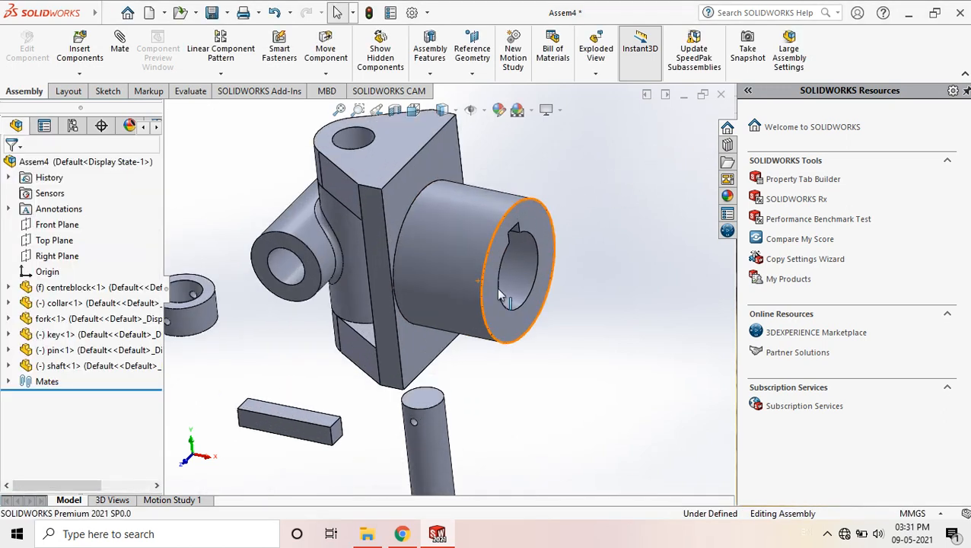
middle_drag(496, 288, 493, 191)
scroll(497, 185, up, 3)
scroll(454, 385, down, 4)
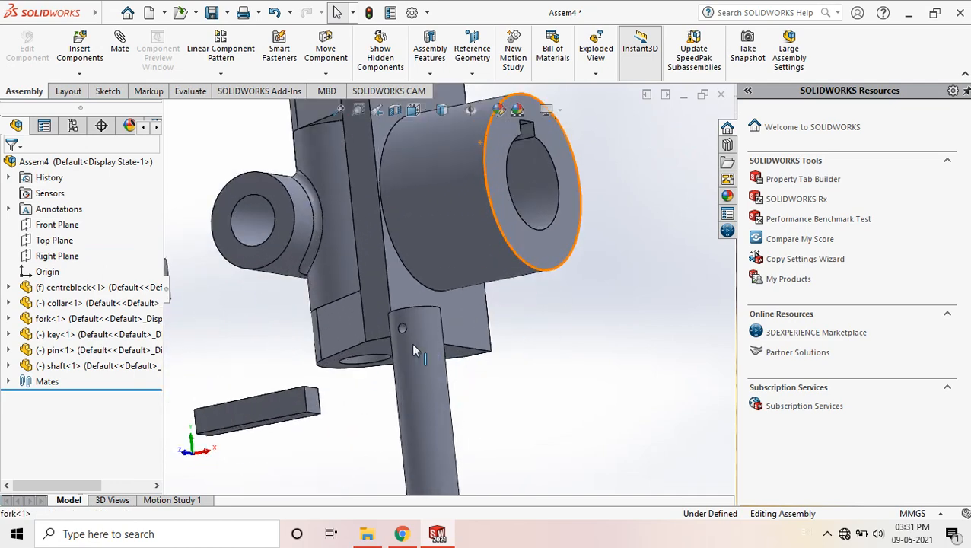
scroll(363, 356, up, 4)
middle_drag(363, 353, 403, 327)
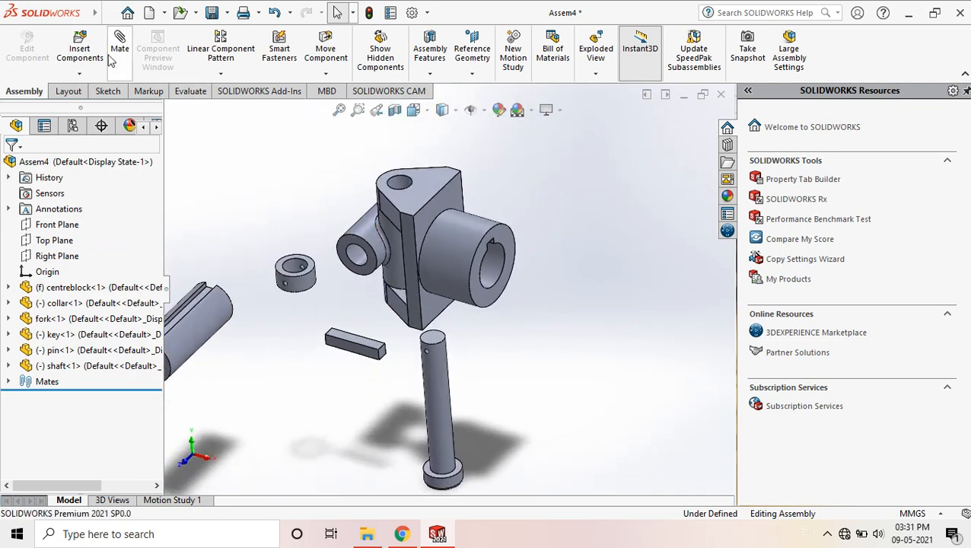
click(403, 187)
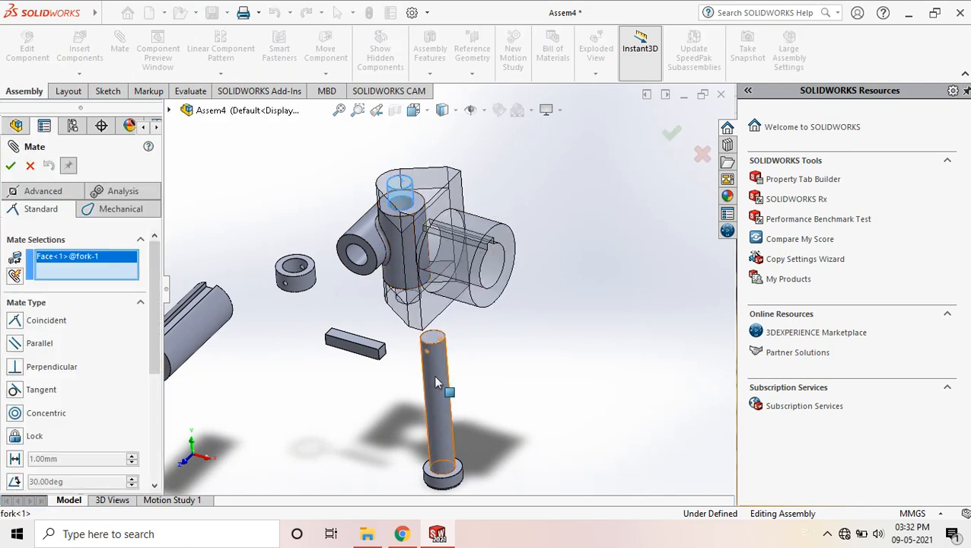
click(435, 385)
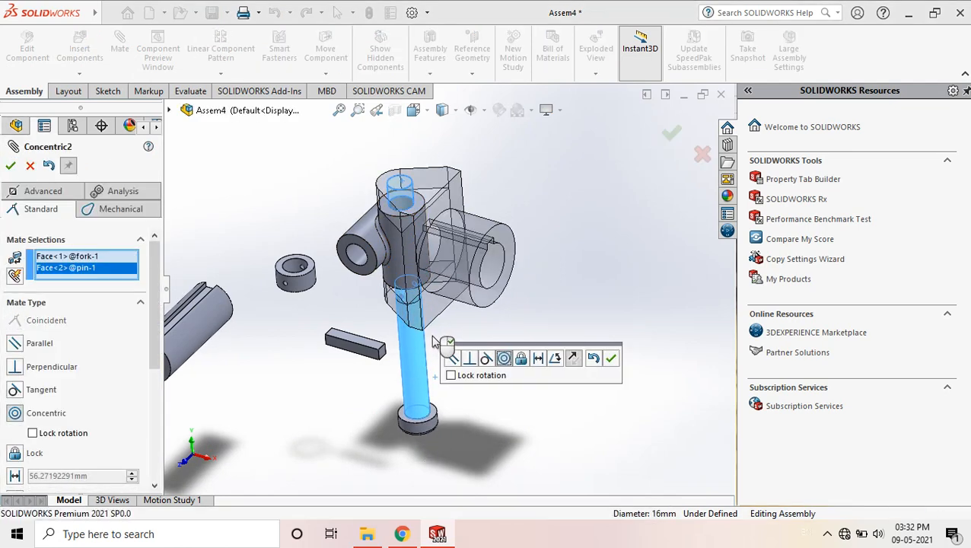
click(610, 357)
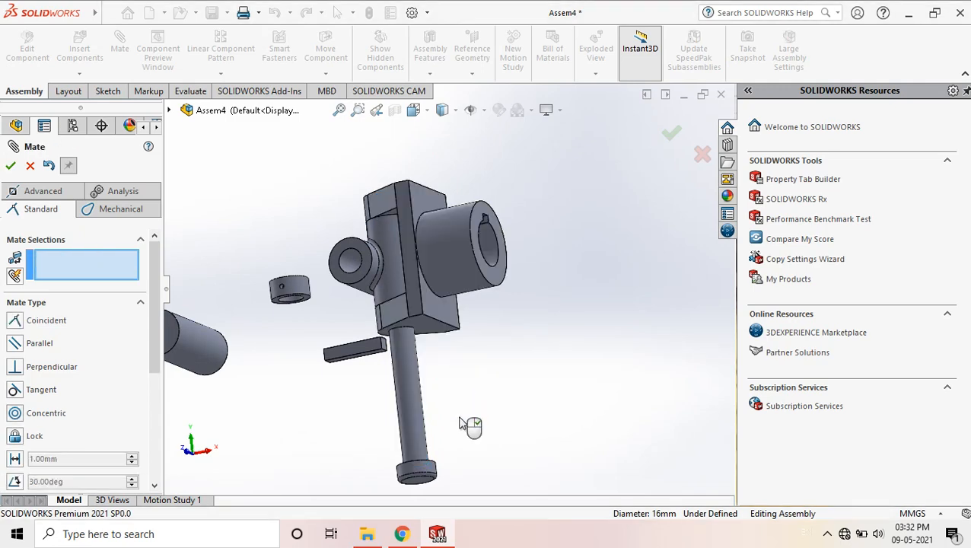
- Add a coincident mate between the shoulder of the pin's head and the underside of the fork's lower lug
middle_drag(452, 491, 449, 404)
scroll(444, 403, down, 6)
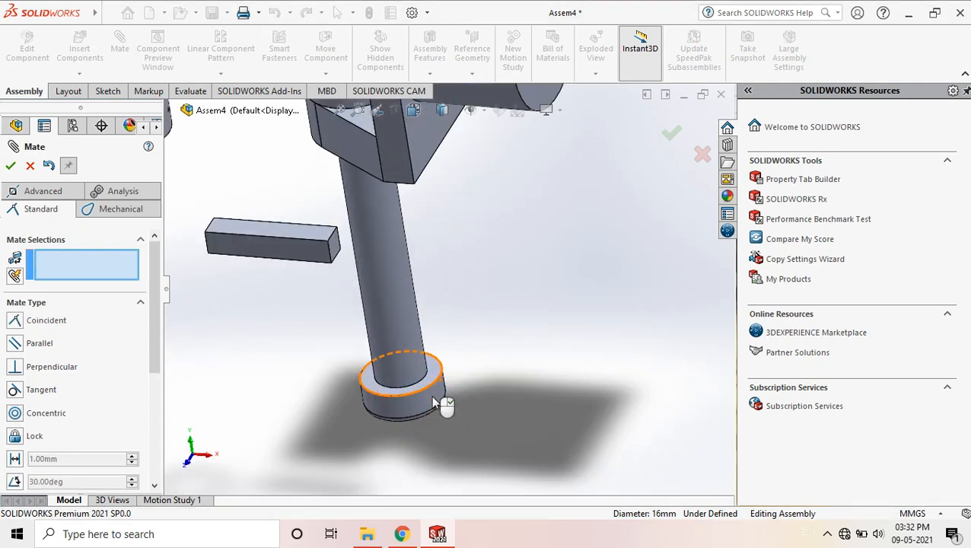
click(440, 331)
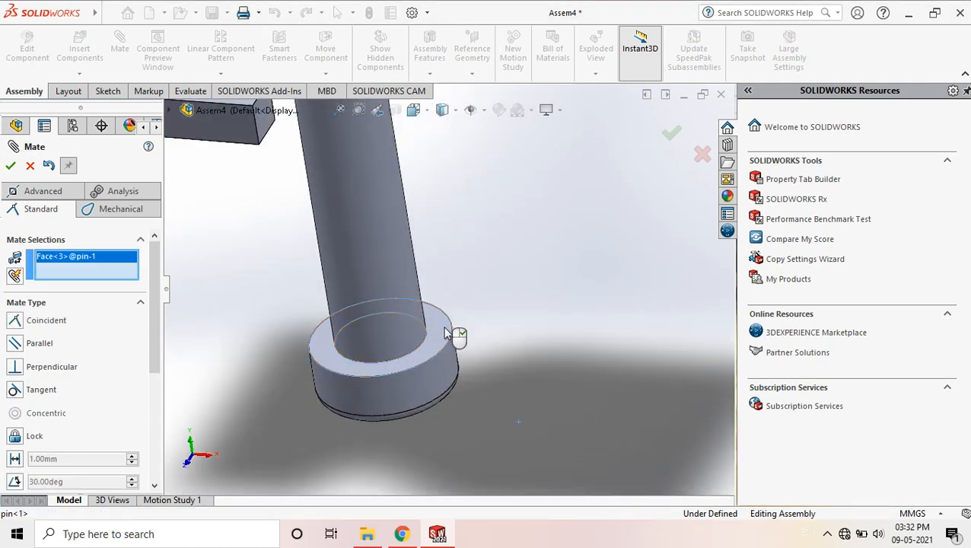
scroll(456, 324, up, 5)
middle_drag(464, 304, 452, 145)
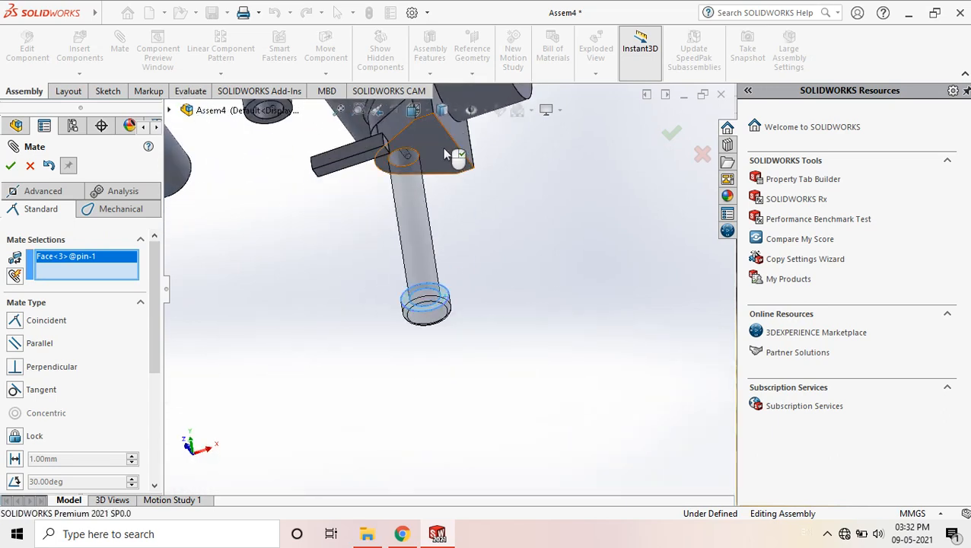
click(450, 152)
scroll(449, 277, up, 5)
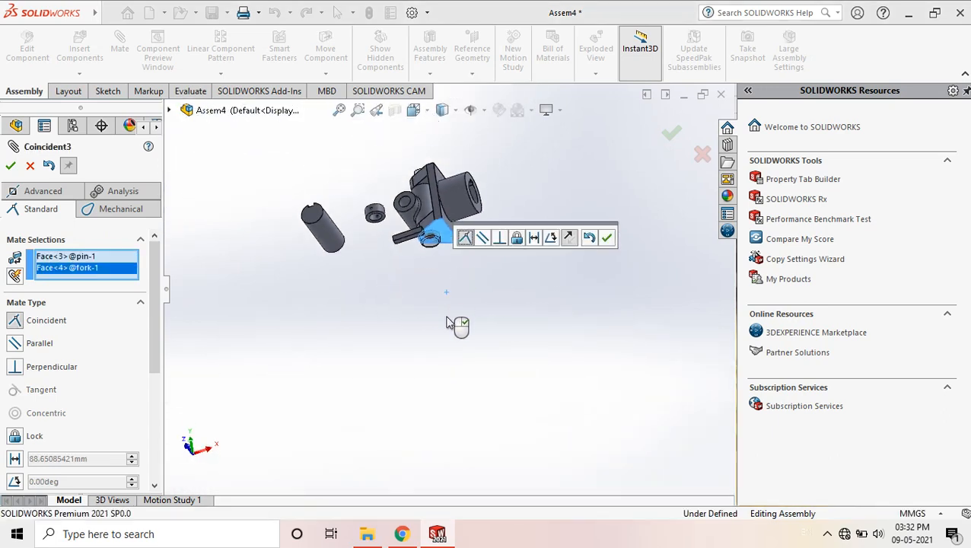
middle_drag(457, 325, 432, 383)
scroll(461, 185, down, 3)
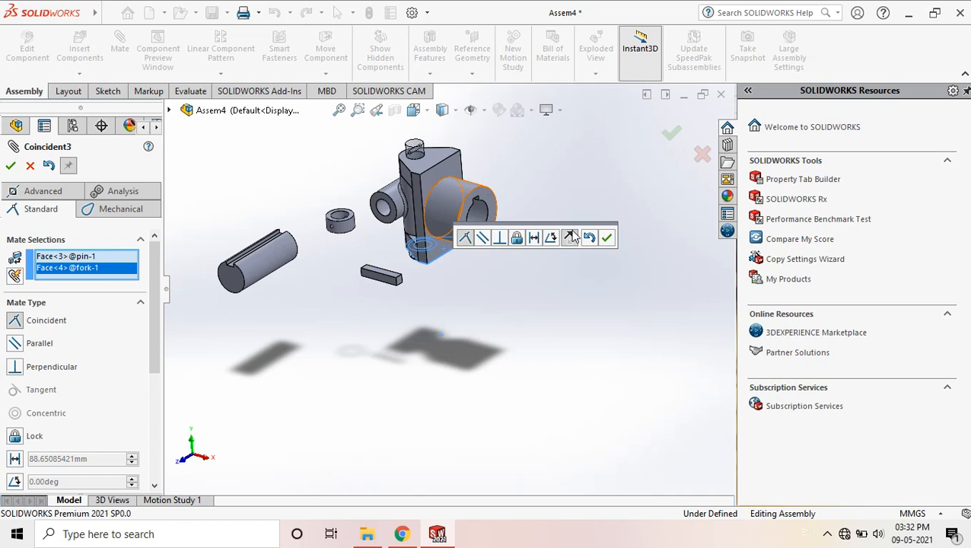
click(608, 239)
- Add a coincident mate between the collar's bottom face and the top face of the fork's upper lug
middle_drag(340, 156, 407, 156)
scroll(409, 139, down, 2)
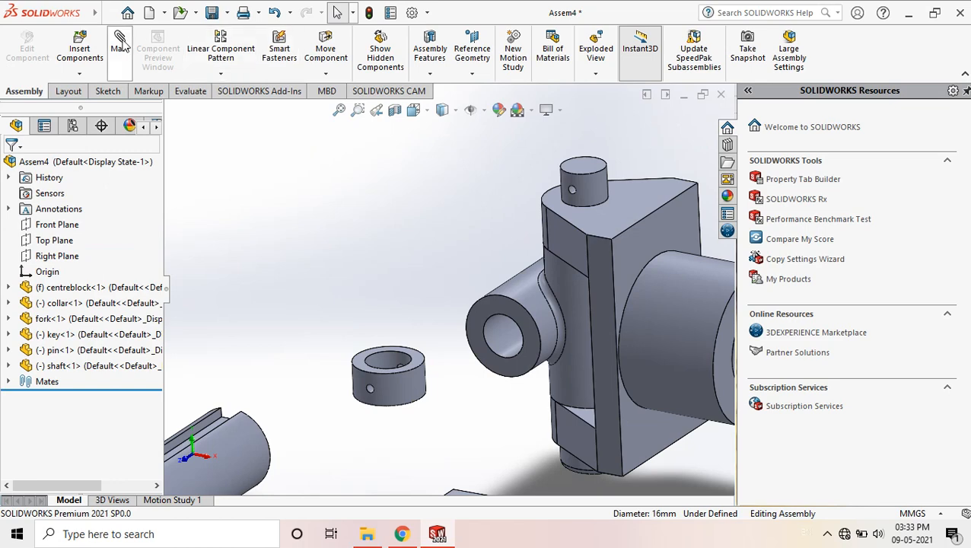
scroll(405, 396, down, 3)
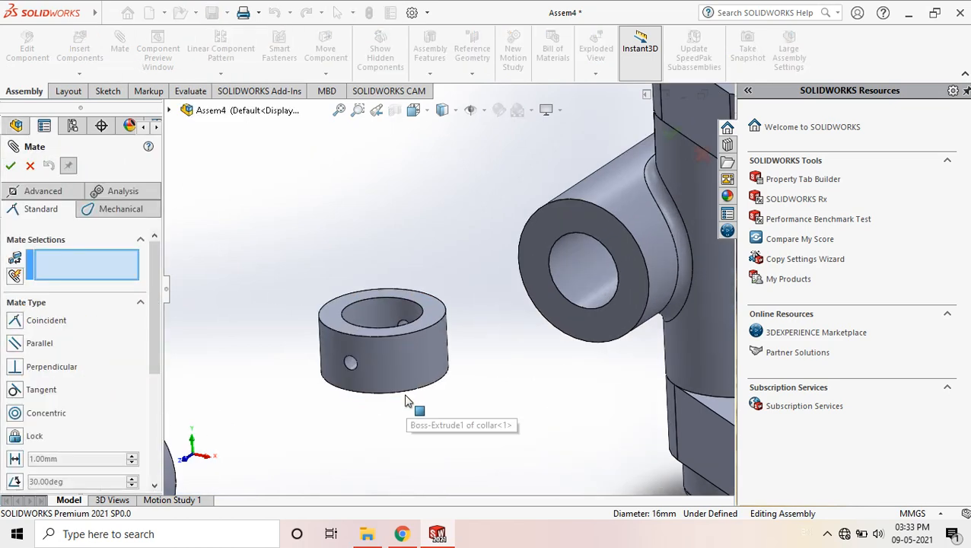
middle_drag(391, 368, 414, 403)
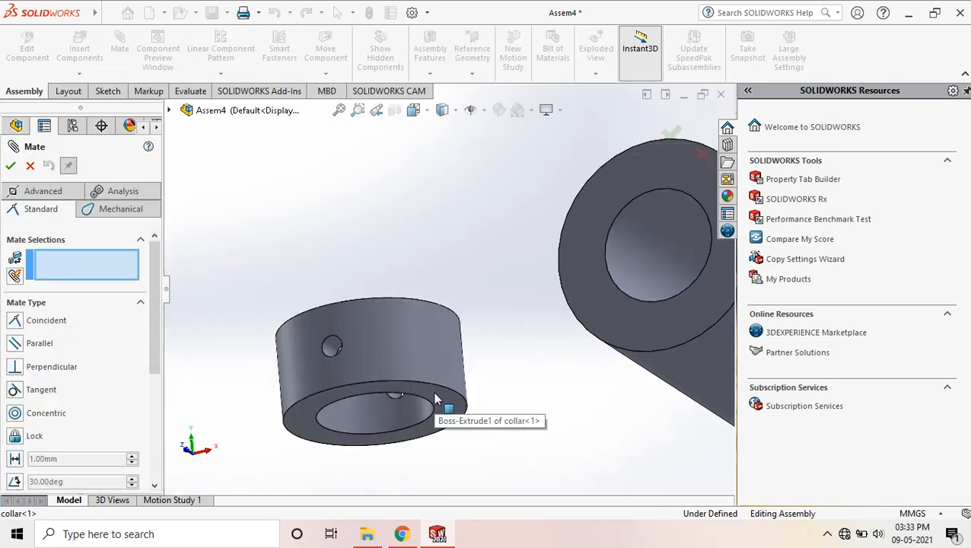
click(439, 394)
scroll(340, 314, up, 8)
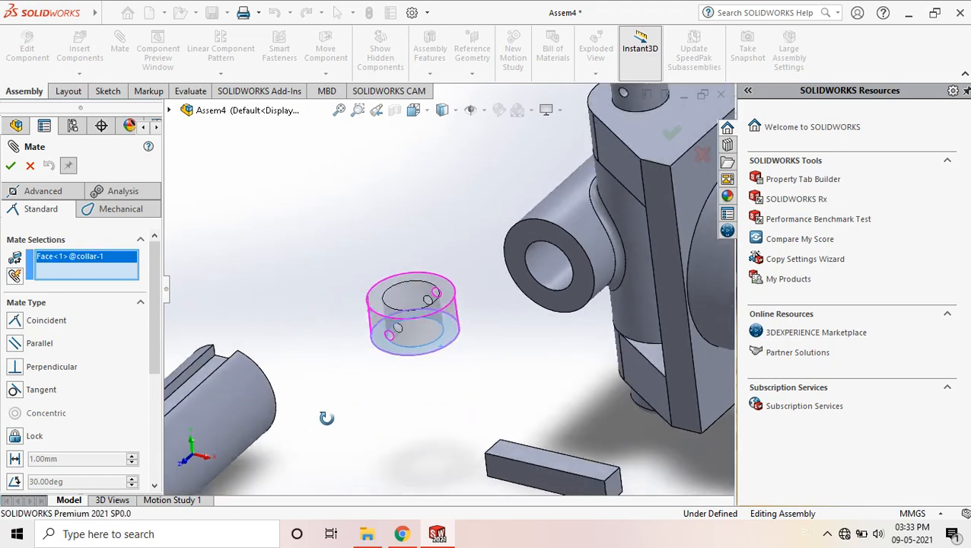
scroll(320, 435, up, 2)
click(581, 192)
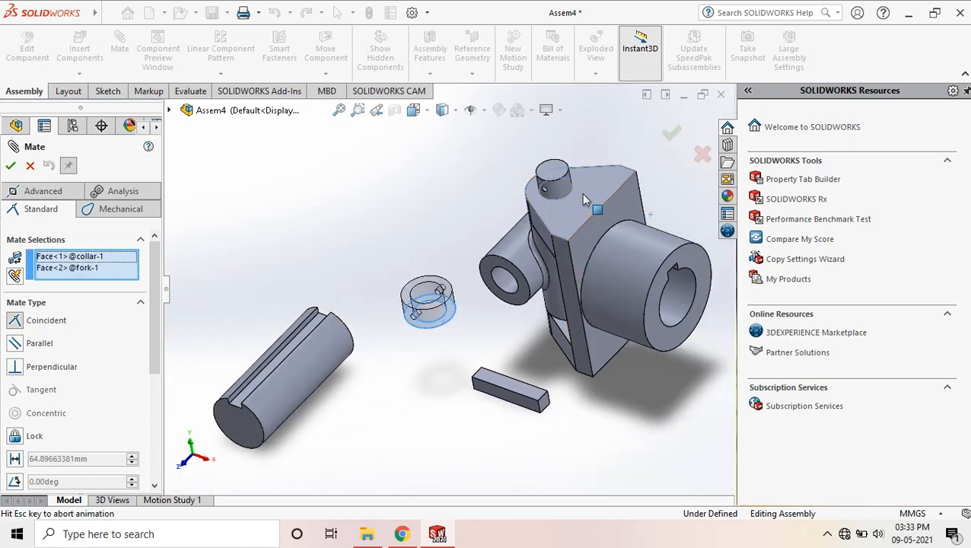
scroll(508, 192, down, 3)
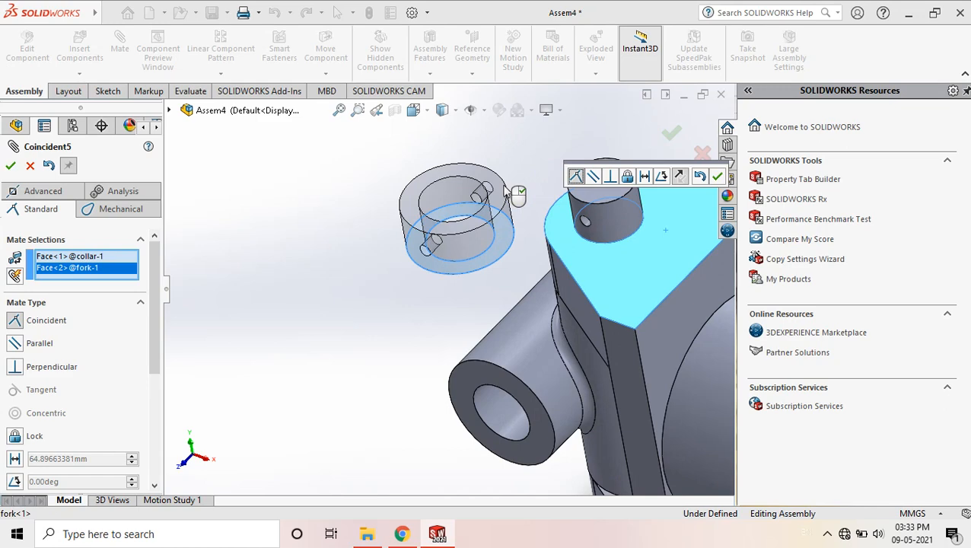
click(718, 177)
scroll(565, 228, down, 5)
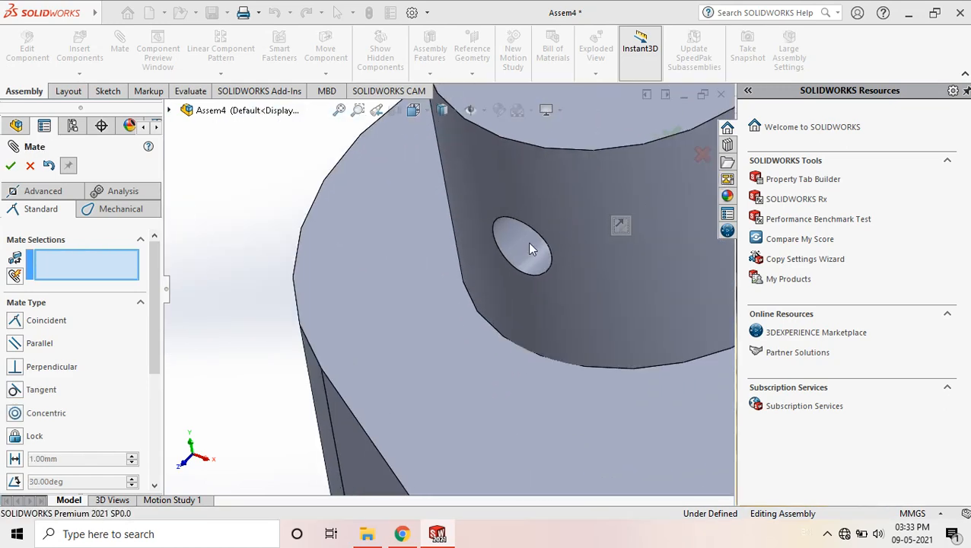
- Mate the small cross hole in the pin concentric with the cross hole in the collar's wall
scroll(500, 237, up, 5)
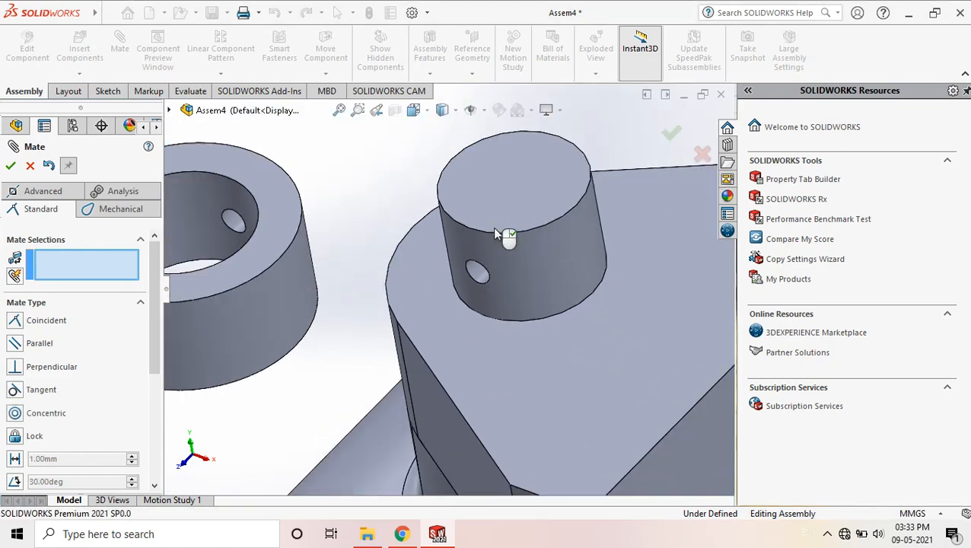
middle_drag(495, 194, 486, 282)
click(483, 282)
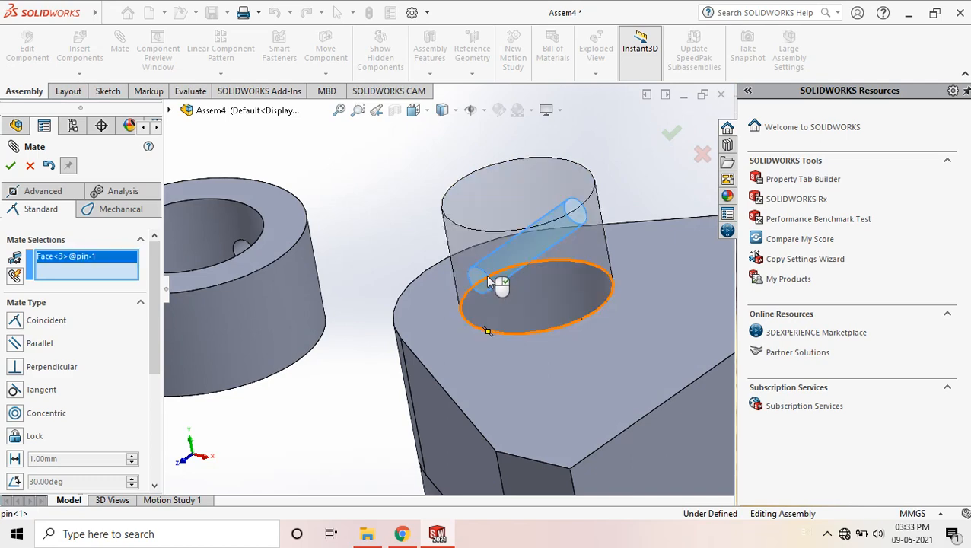
scroll(444, 292, up, 5)
scroll(378, 303, down, 6)
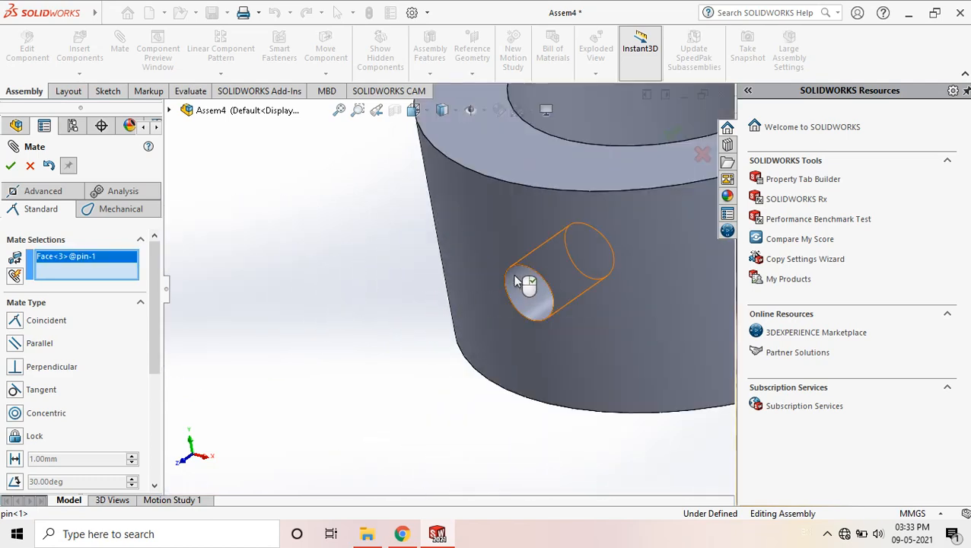
click(513, 285)
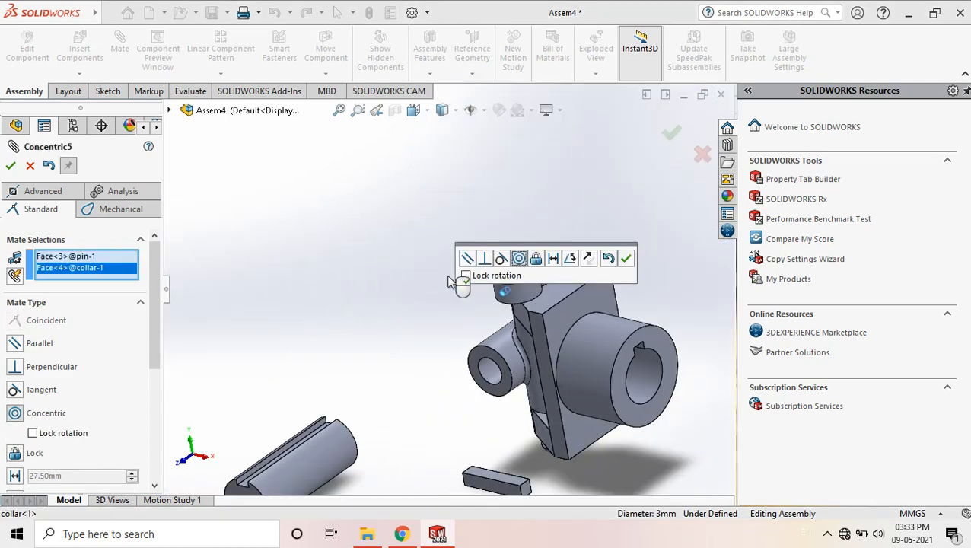
click(623, 259)
- Add a concentric mate between the pin's cylindrical shank and the collar's bore
scroll(532, 296, down, 5)
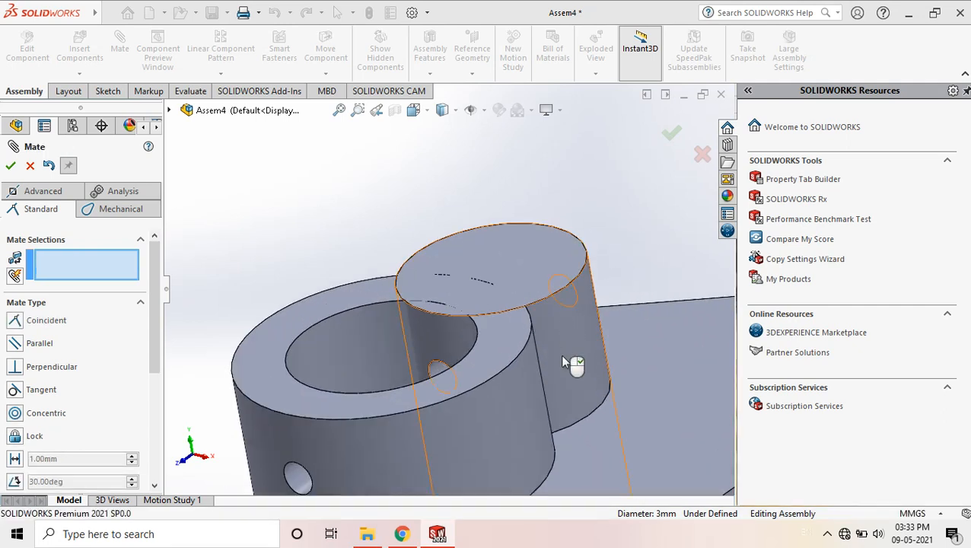
click(575, 323)
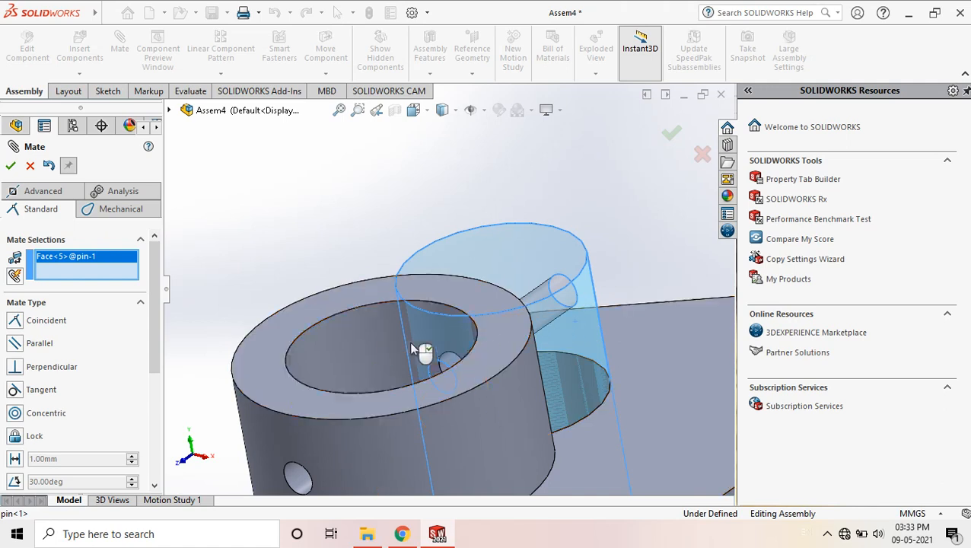
click(430, 337)
scroll(392, 262, up, 3)
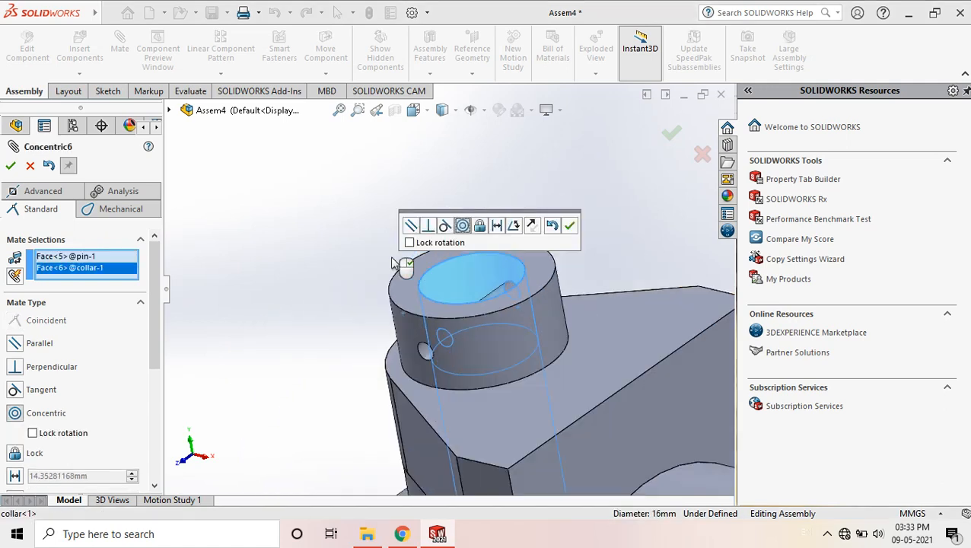
click(572, 226)
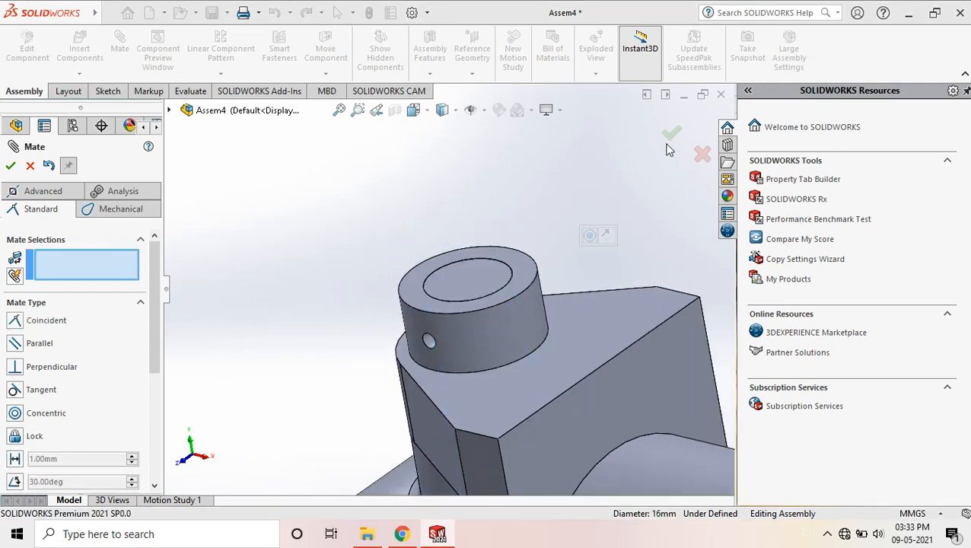
- Examine the fitted pin and collar and the loose shaft and key from several angles, and finish the mating session
scroll(432, 243, up, 5)
middle_drag(435, 242, 464, 219)
scroll(469, 328, down, 5)
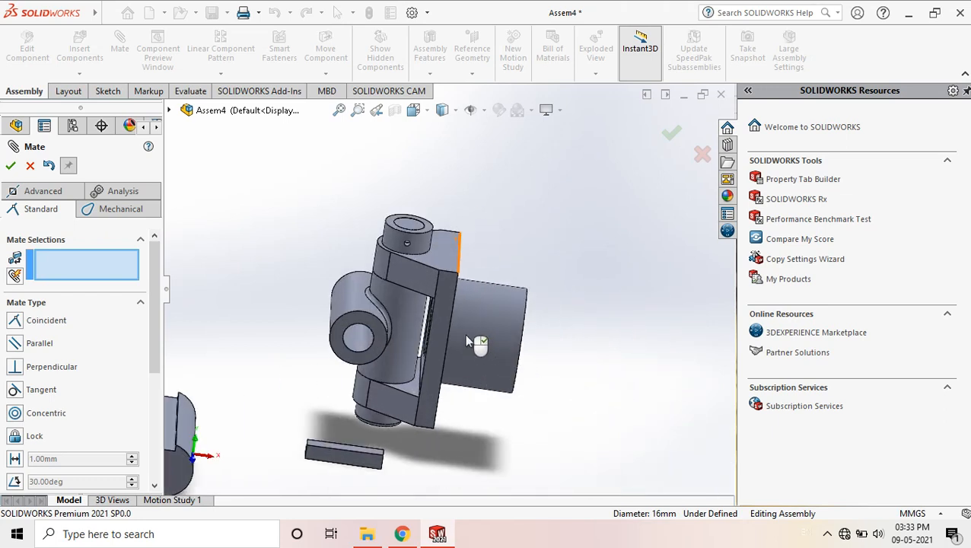
middle_drag(465, 334, 458, 312)
scroll(561, 239, up, 3)
middle_drag(561, 239, 510, 271)
scroll(511, 271, down, 3)
scroll(511, 274, up, 4)
scroll(320, 395, down, 3)
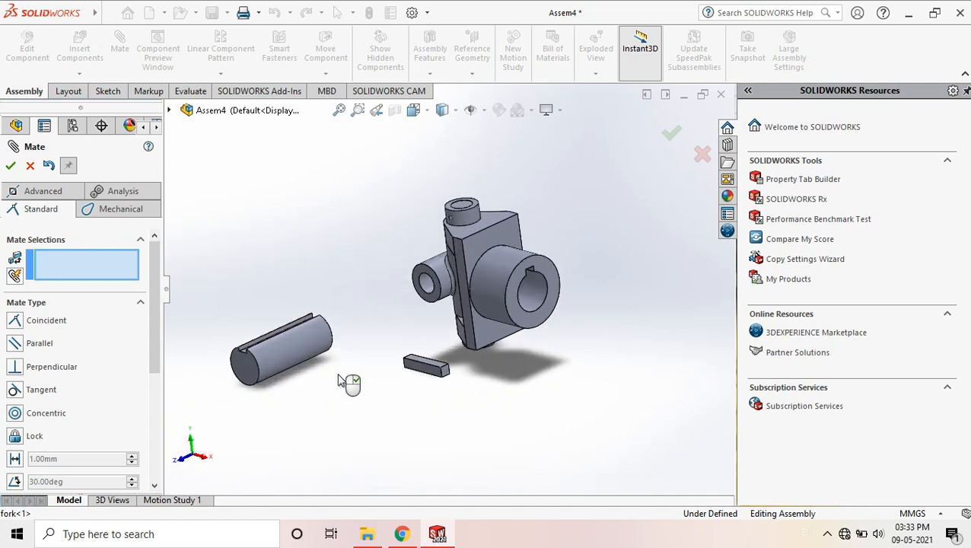
mouse_move(359, 363)
middle_down()
mouse_move(382, 347)
mouse_move(371, 357)
middle_up()
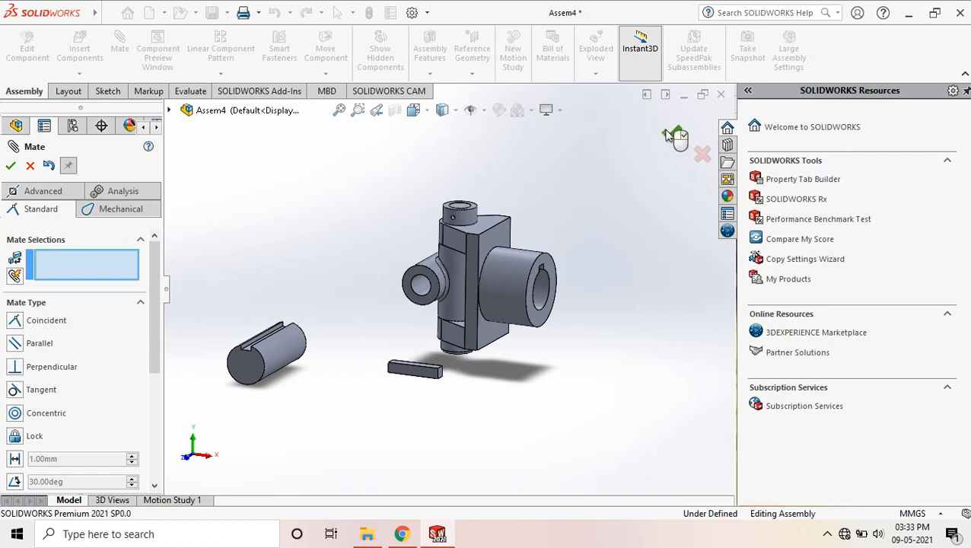
click(10, 165)
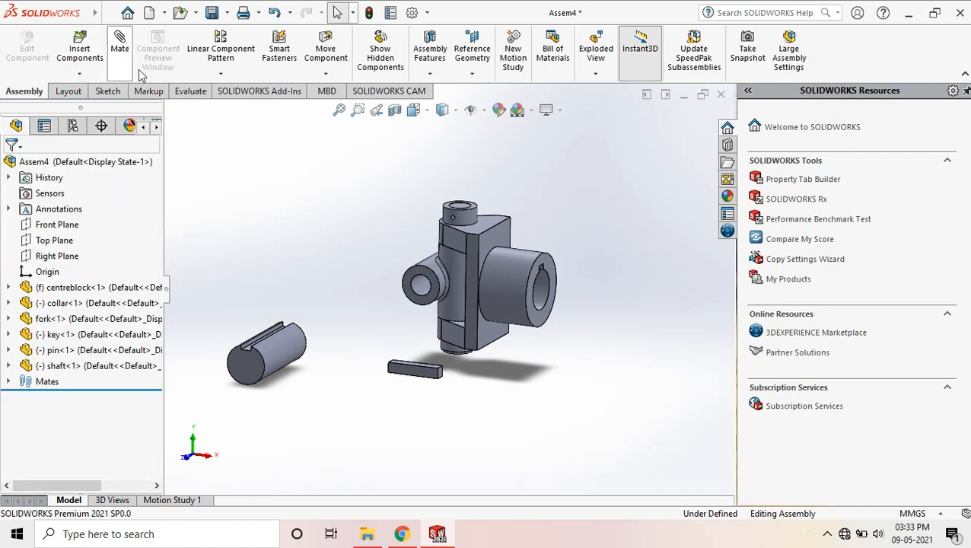
- Add a concentric mate between the fork hub's bore and the shaft's cylindrical face
key(Return)
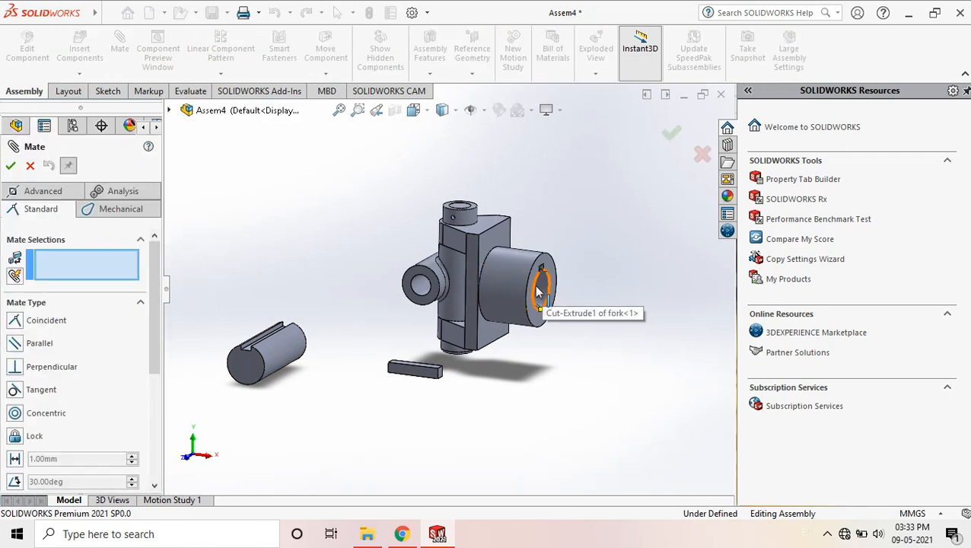
click(545, 292)
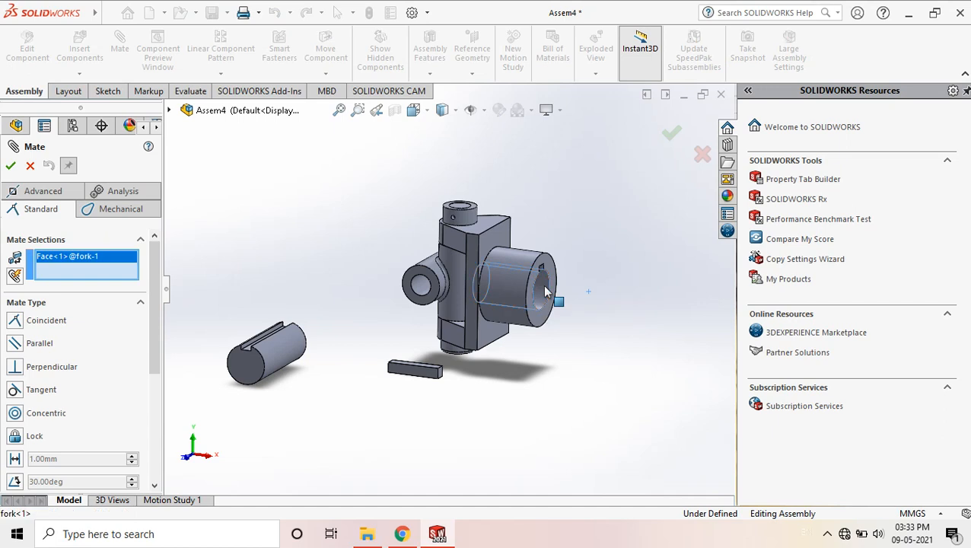
click(284, 353)
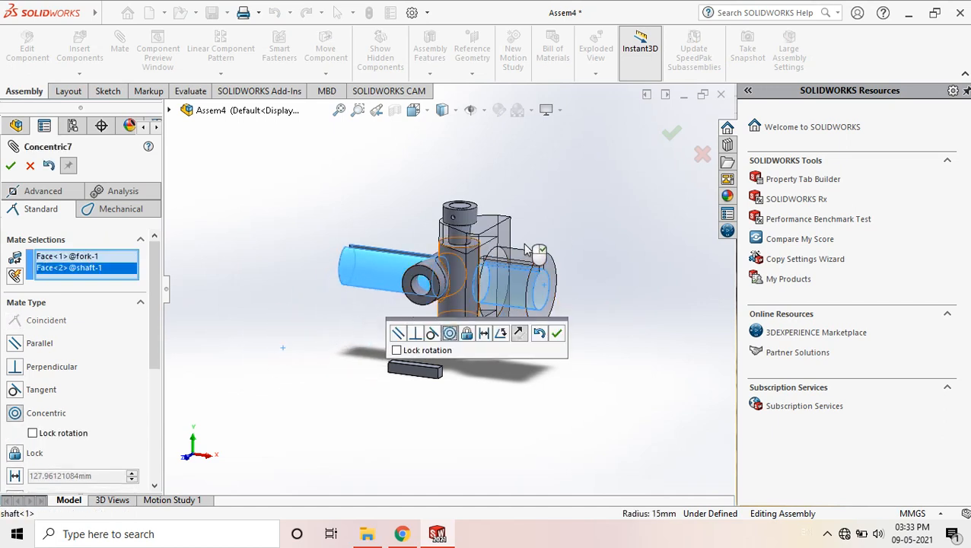
middle_drag(538, 251, 579, 252)
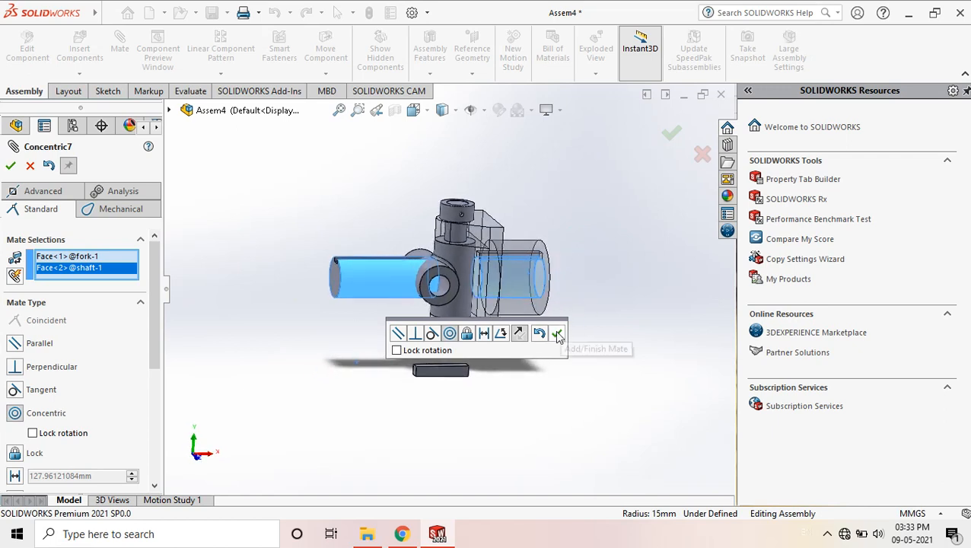
click(558, 336)
- Add a coincident mate between the fork's inner face around the bore and the shaft's flat end face
scroll(475, 262, down, 3)
scroll(479, 260, up, 2)
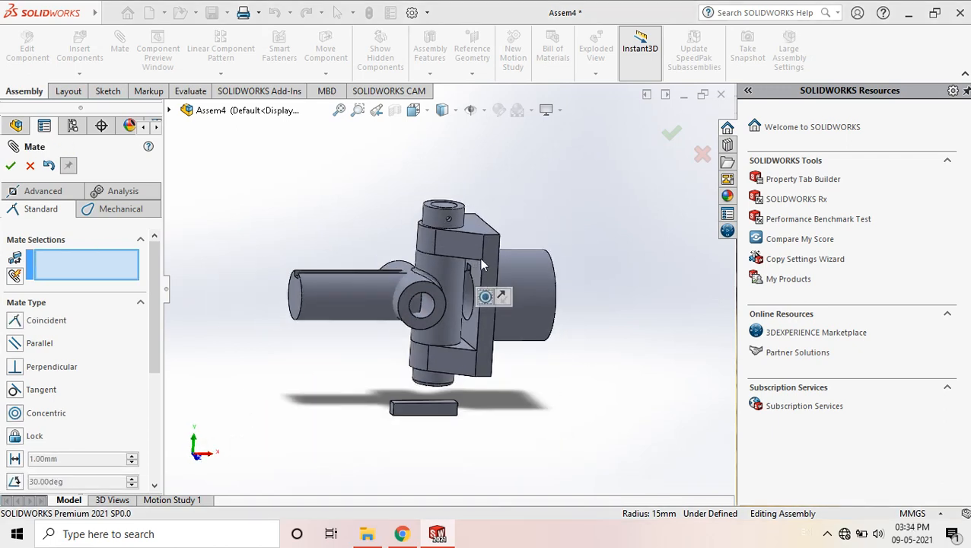
scroll(471, 275, down, 3)
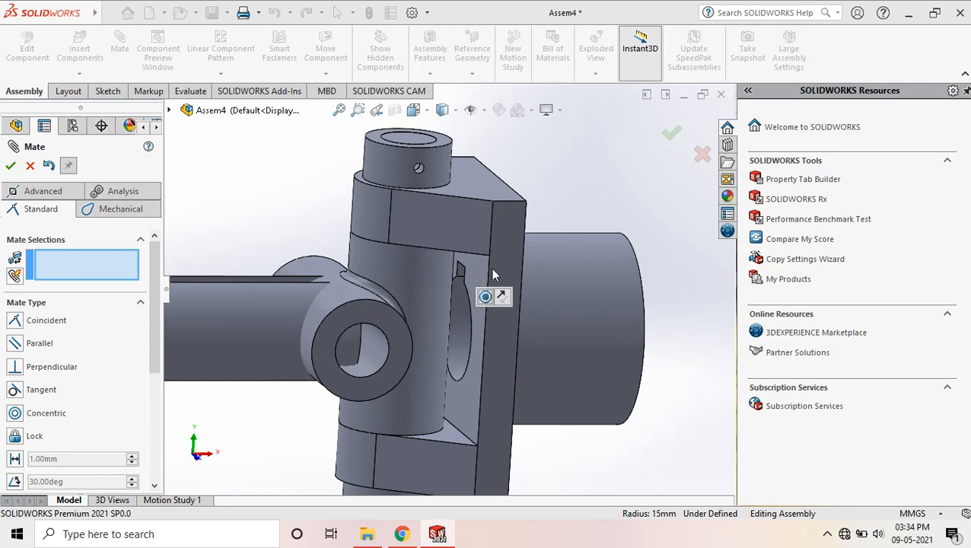
scroll(487, 278, up, 3)
scroll(471, 284, down, 3)
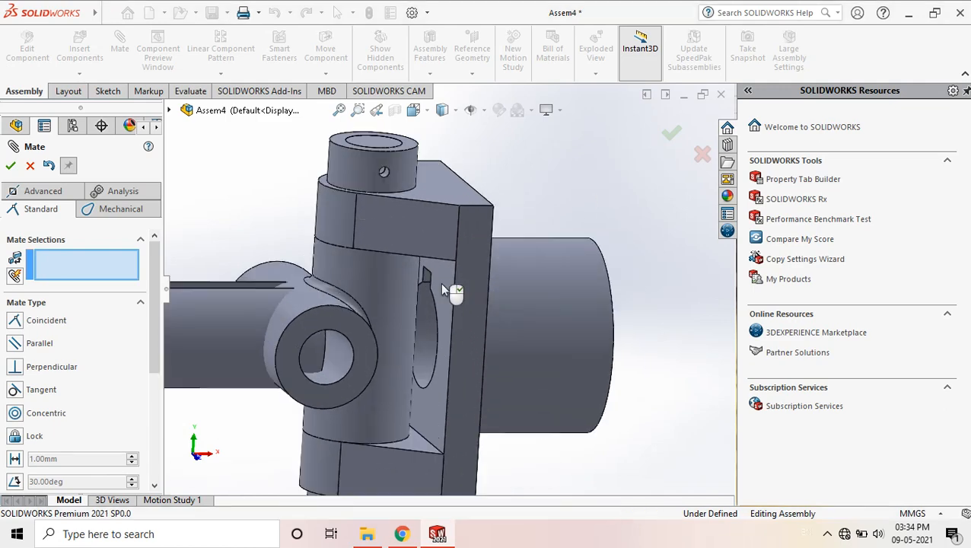
click(445, 282)
scroll(487, 275, up, 3)
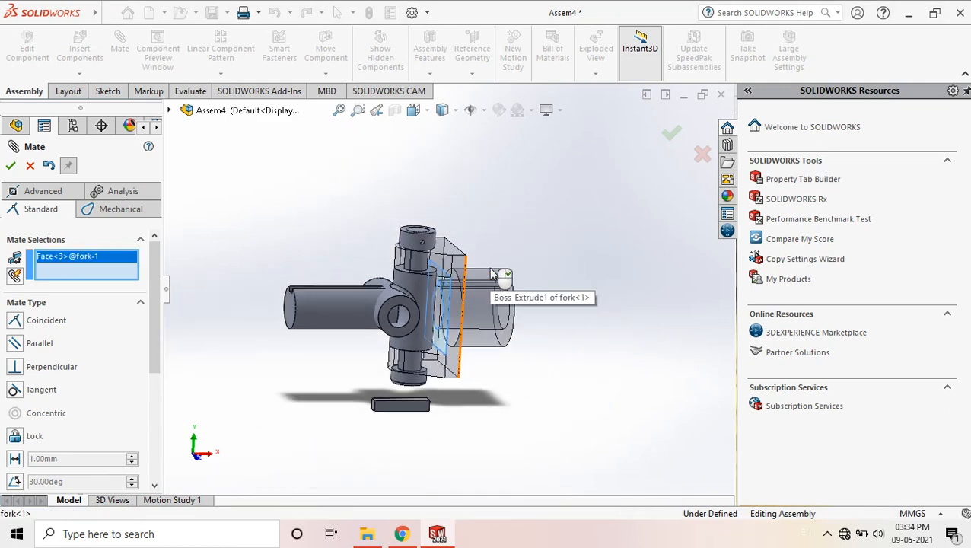
click(287, 303)
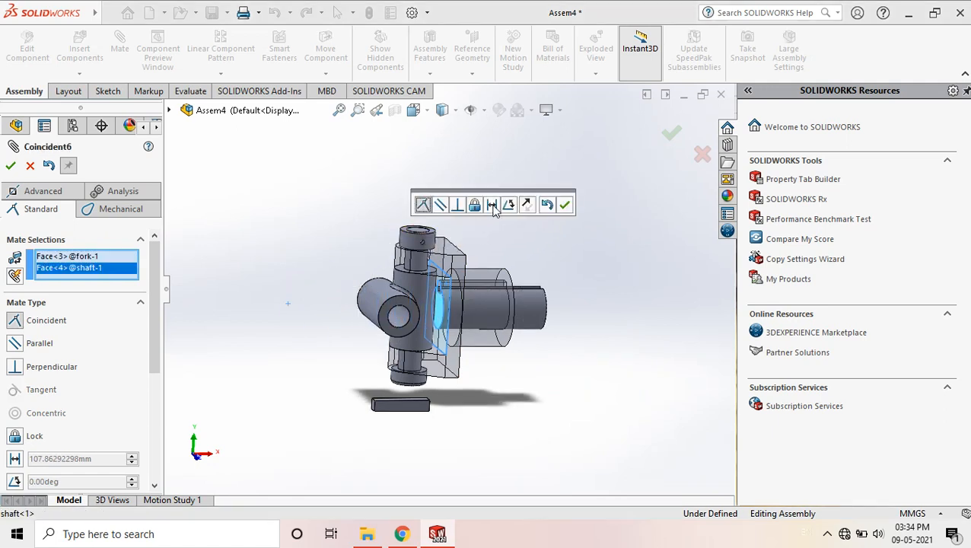
click(564, 204)
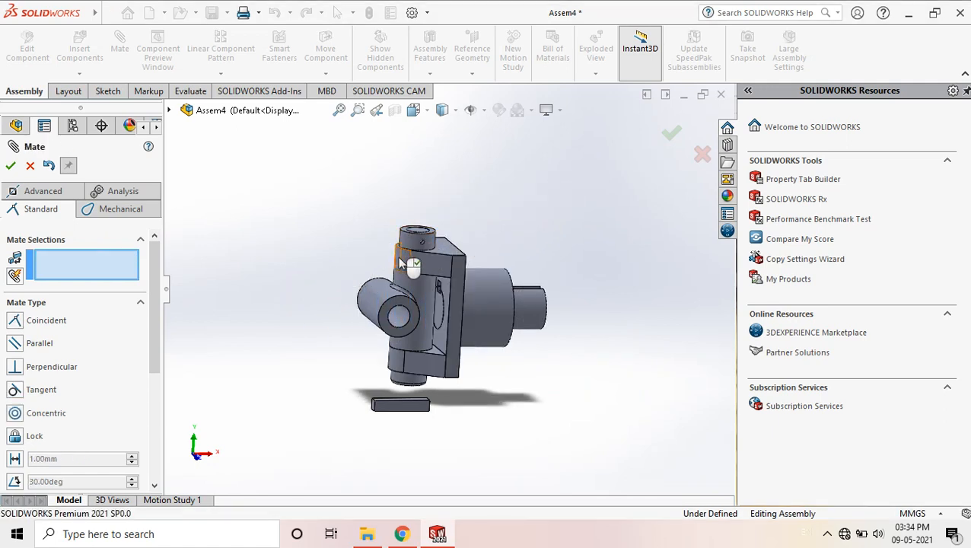
- Add a parallel mate between the side wall of the shaft's keyway and the matching wall of the fork's keyway, and finish mating
middle_drag(482, 219, 418, 242)
scroll(503, 272, down, 9)
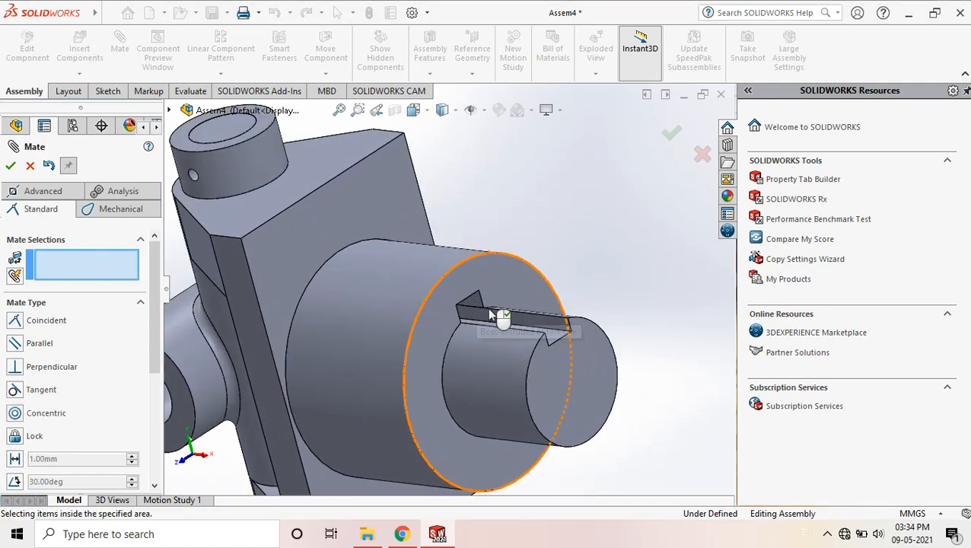
click(487, 304)
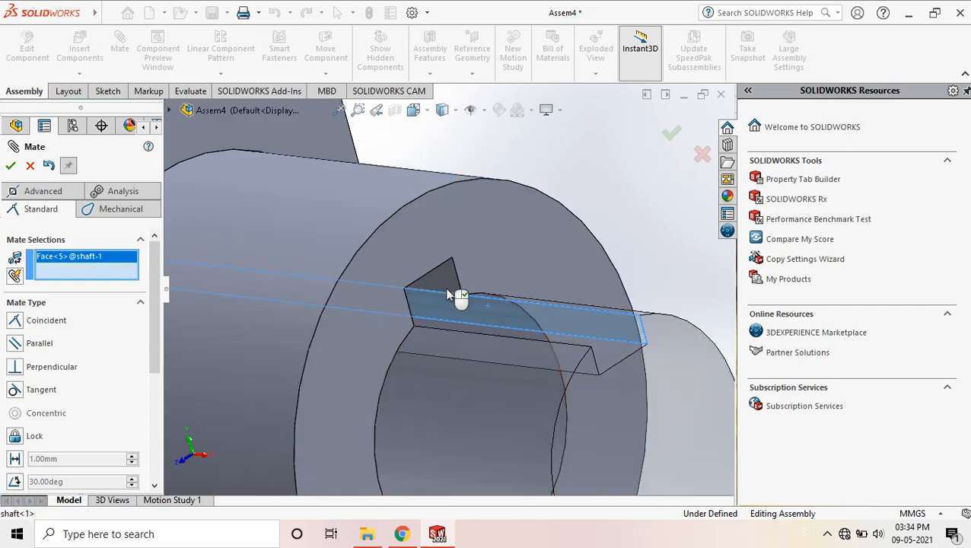
click(442, 282)
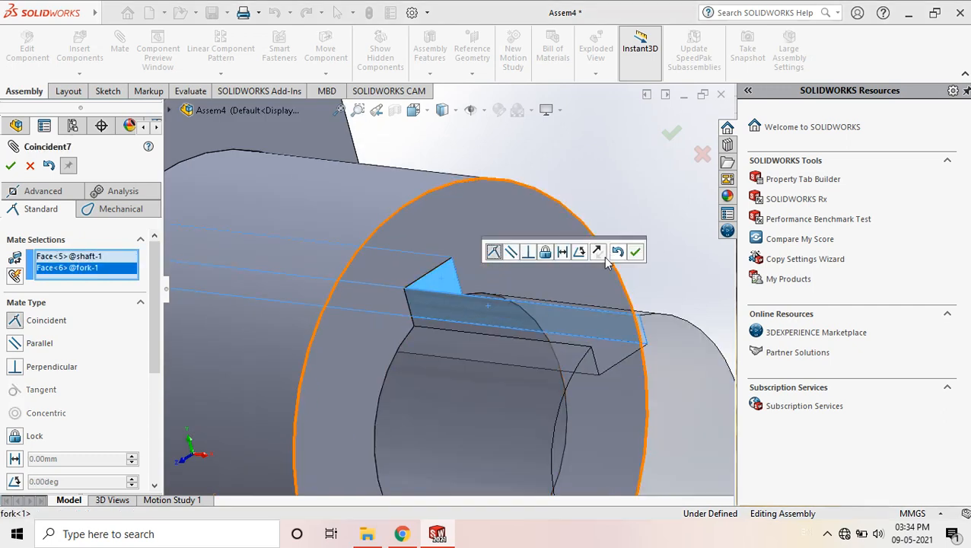
click(510, 253)
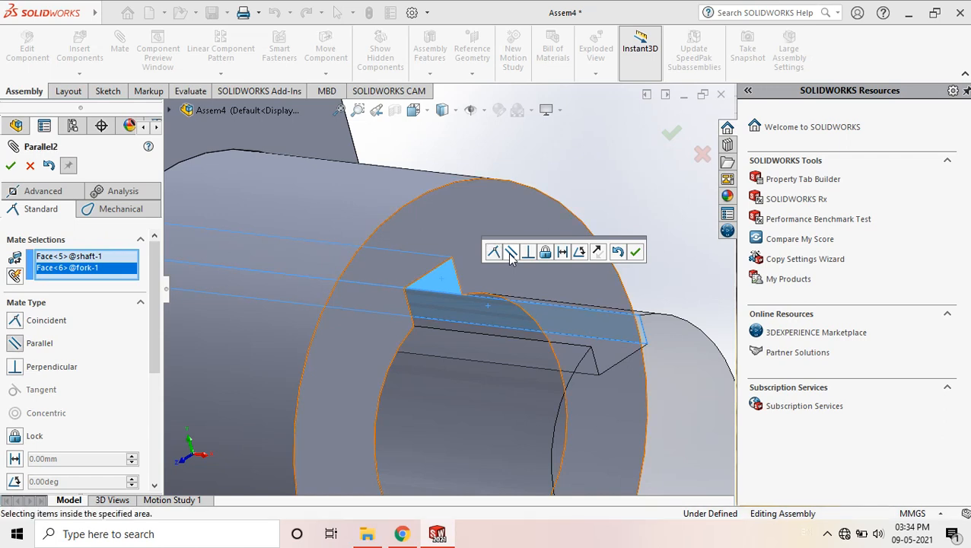
click(635, 252)
scroll(567, 174, up, 2)
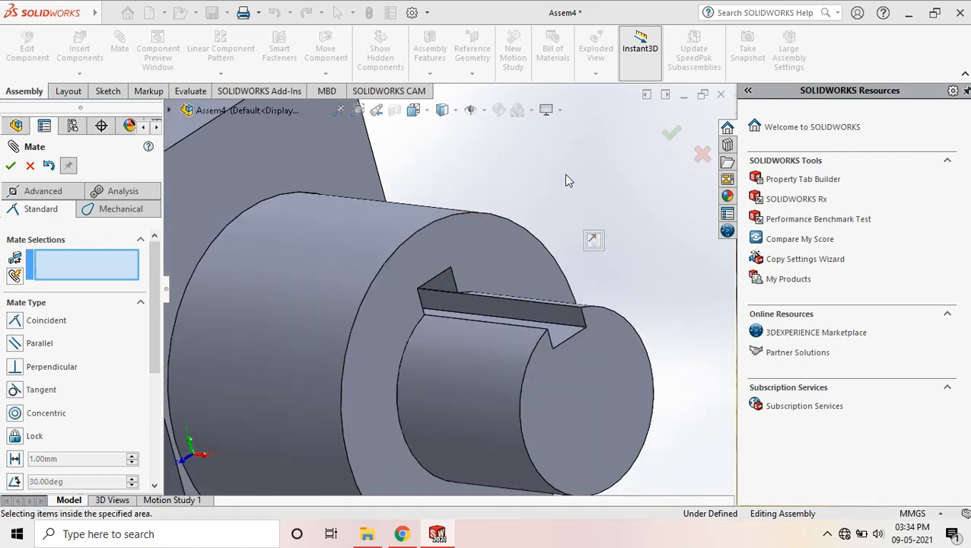
middle_drag(507, 195, 506, 251)
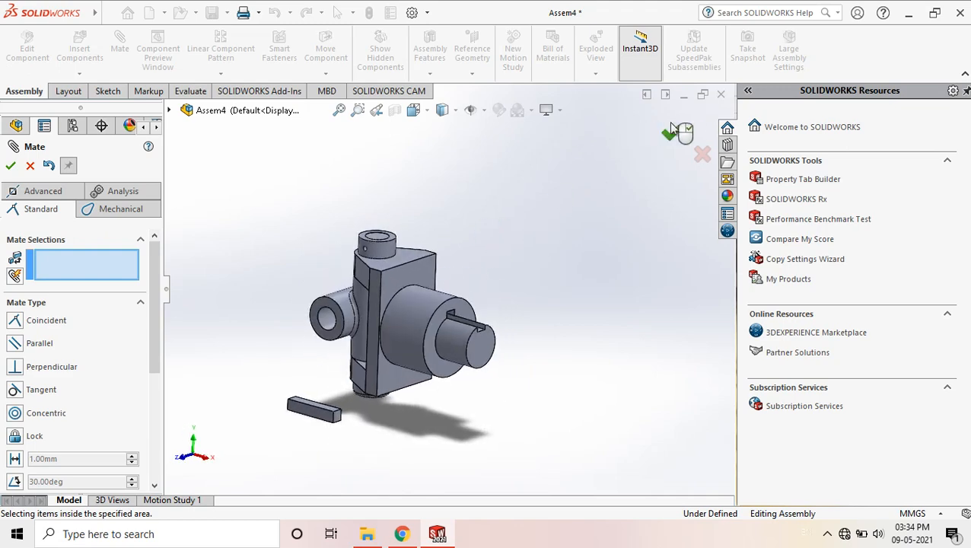
click(671, 134)
- Add a coincident mate between the key's bottom face and the floor of the shaft's keyway
scroll(430, 323, down, 3)
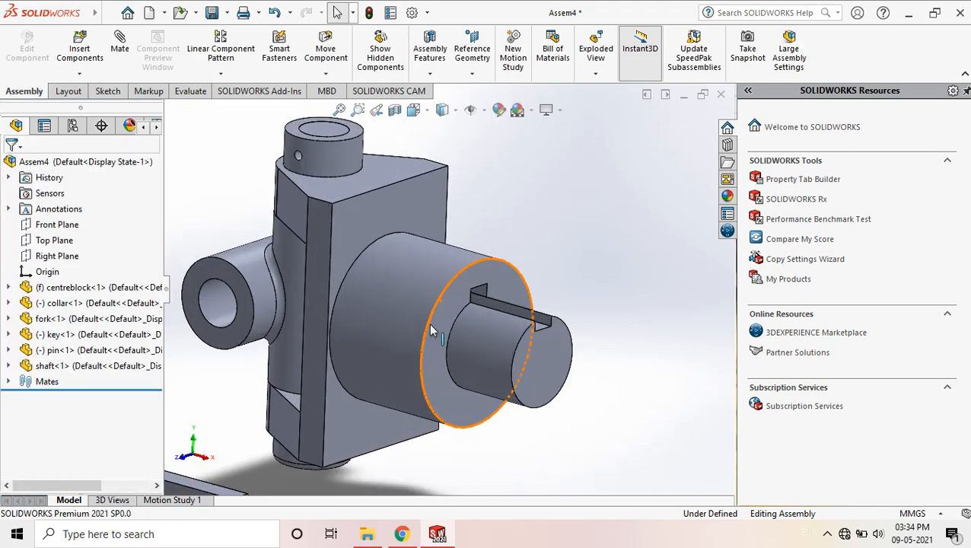
scroll(430, 327, up, 2)
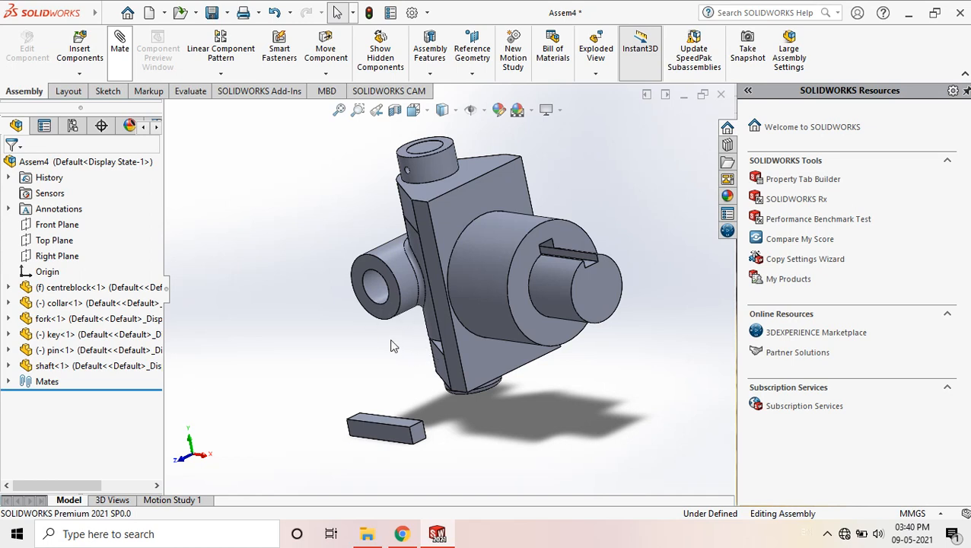
middle_drag(368, 232, 470, 406)
scroll(466, 340, down, 10)
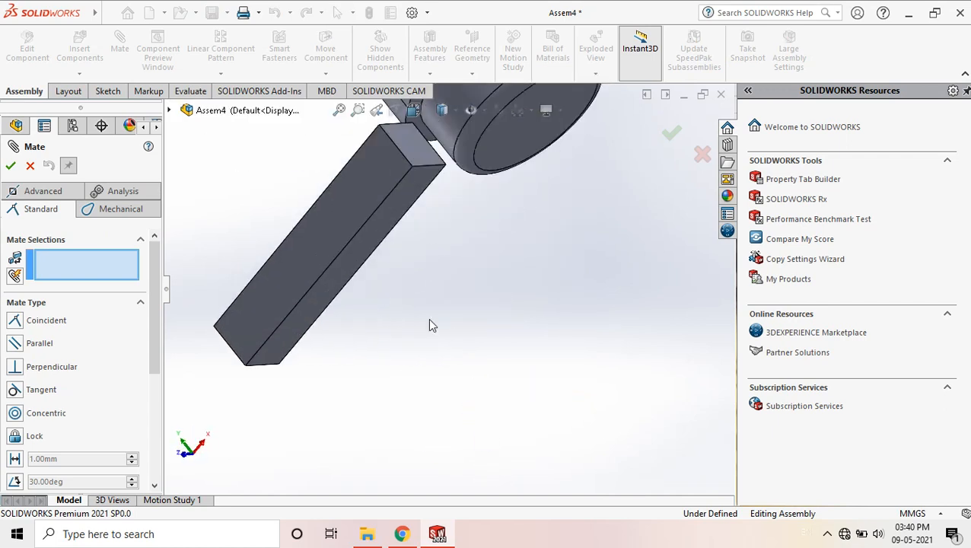
click(364, 220)
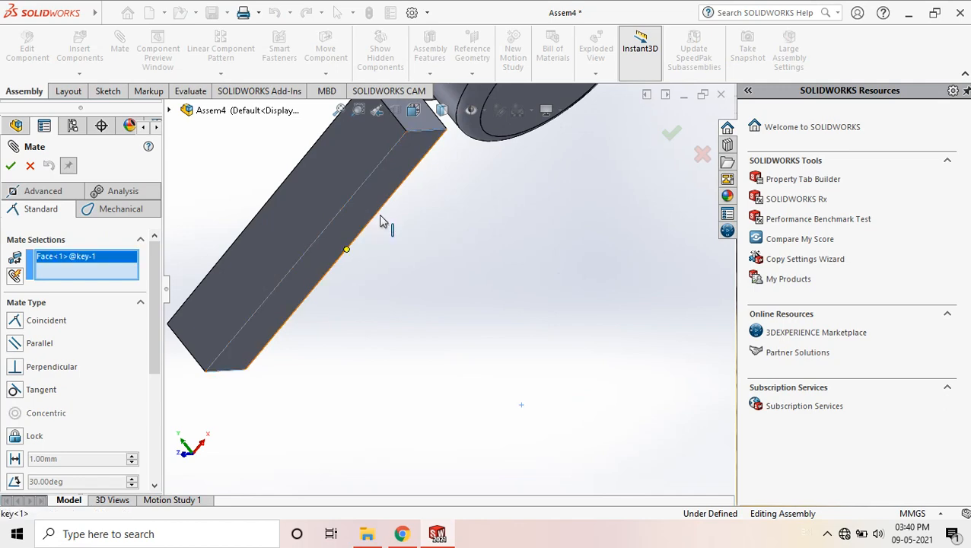
scroll(382, 220, up, 8)
middle_drag(440, 313, 470, 240)
scroll(520, 228, down, 10)
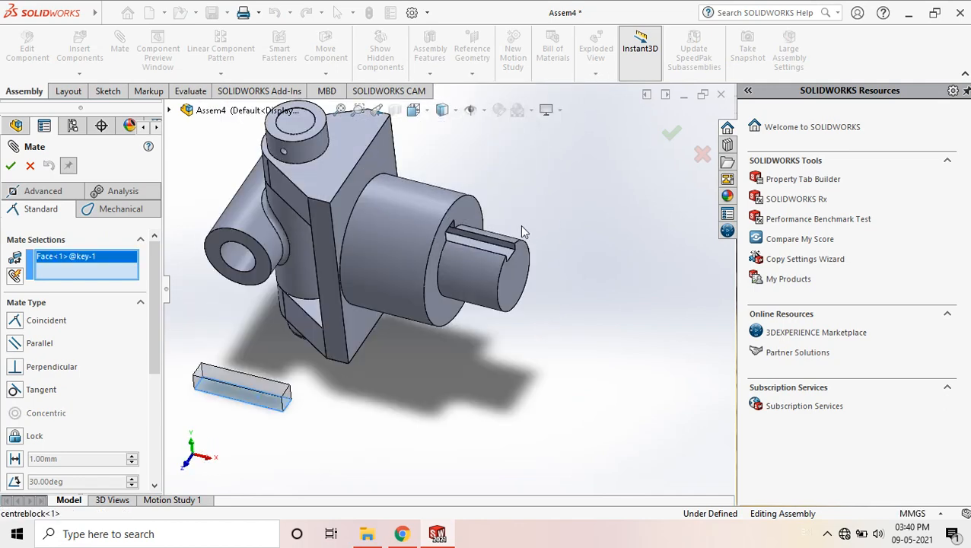
click(418, 321)
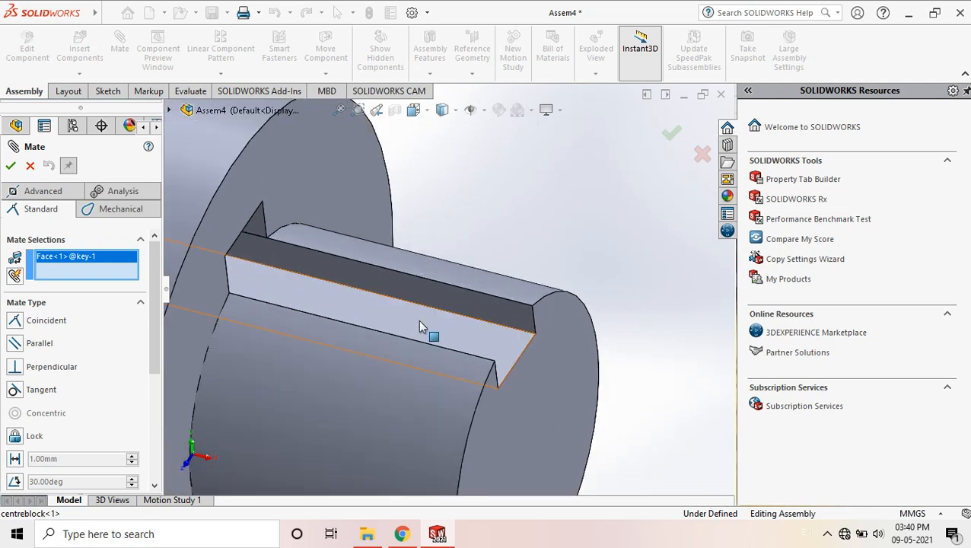
click(512, 268)
scroll(505, 270, up, 5)
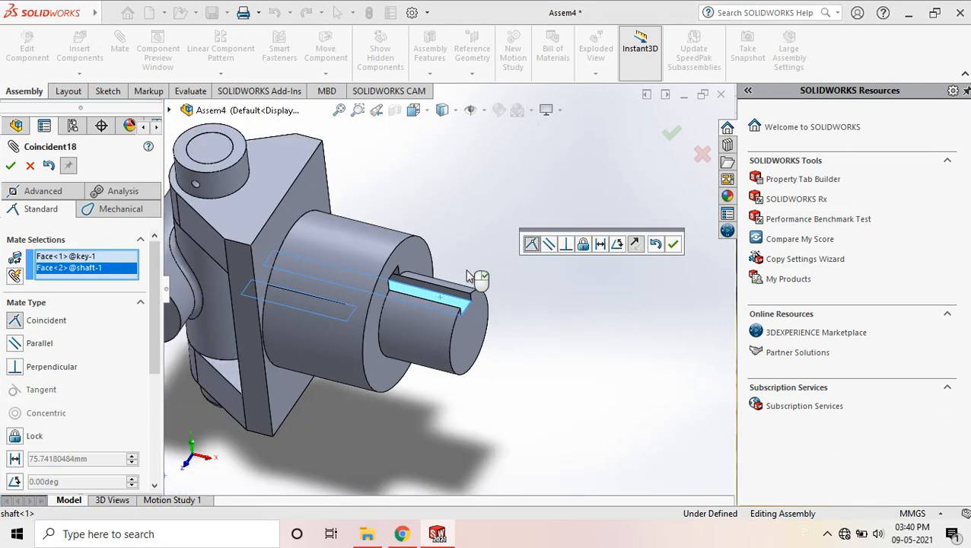
scroll(332, 285, down, 3)
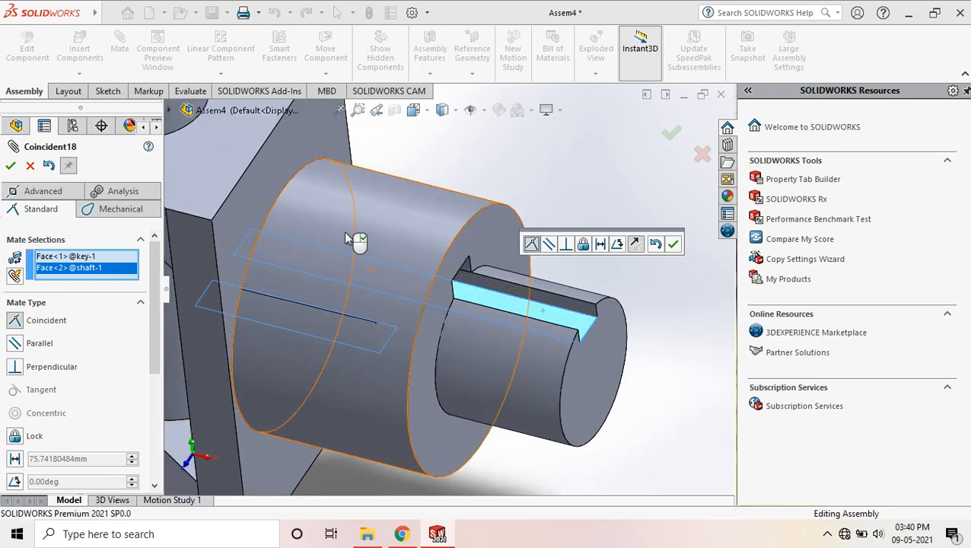
middle_drag(357, 202, 396, 217)
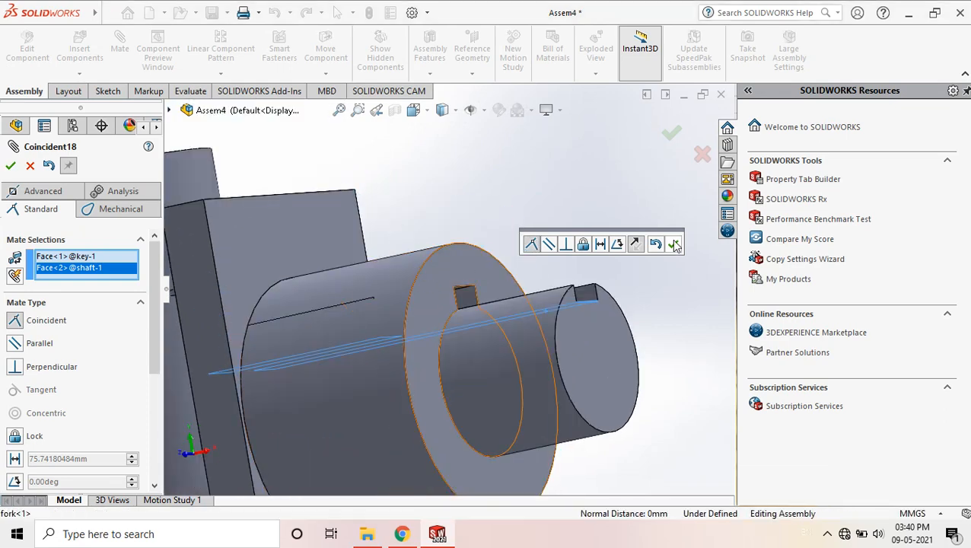
- Add a coincident mate between the key's long side face and the matching side wall of the fork's keyway
scroll(330, 300, down, 6)
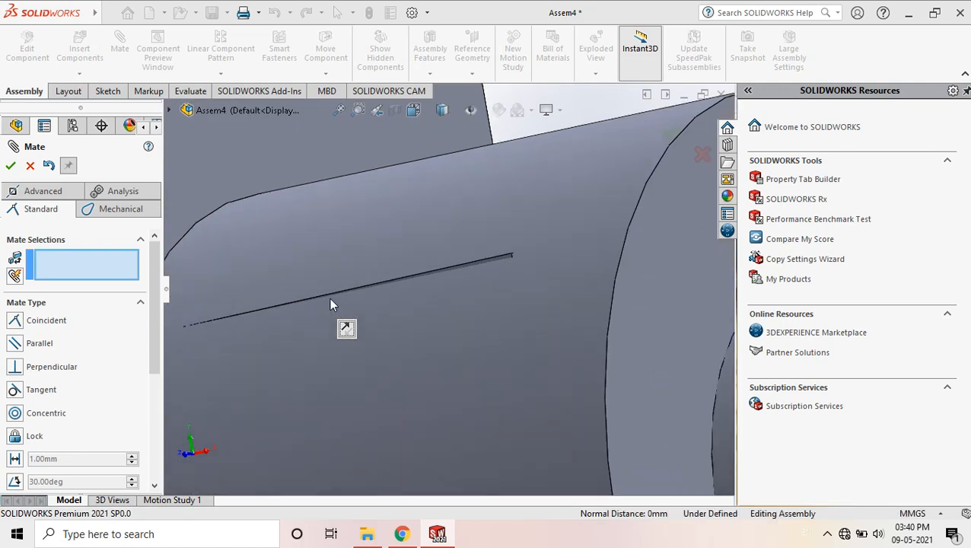
scroll(409, 276, up, 3)
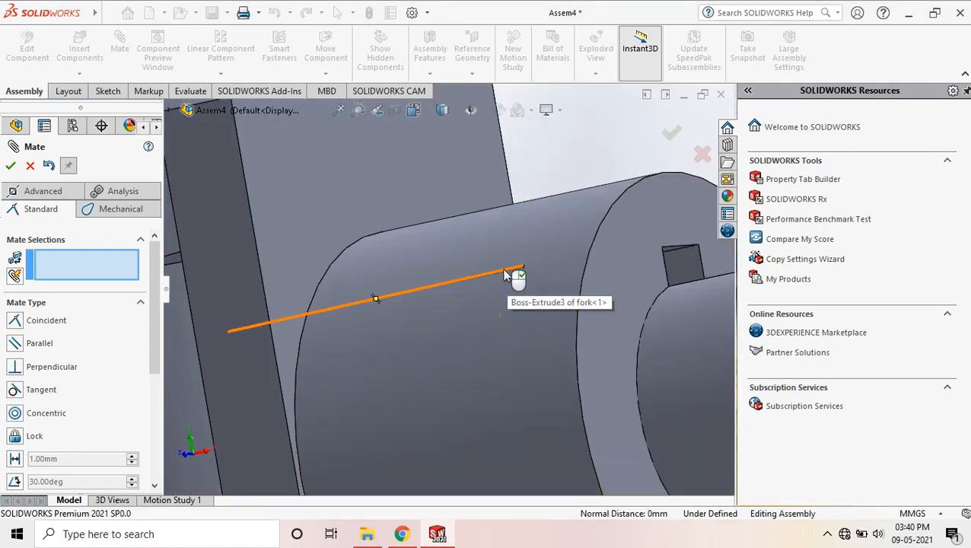
scroll(501, 276, down, 3)
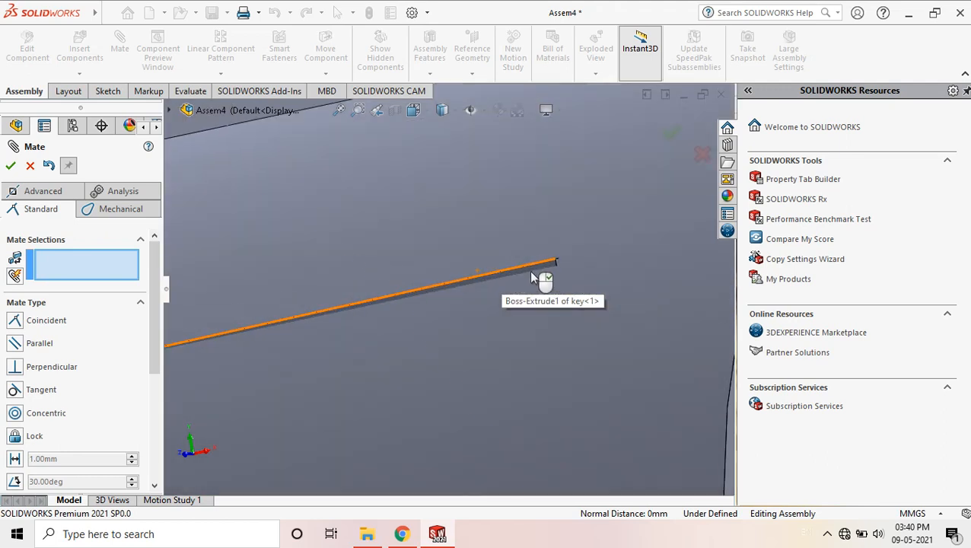
scroll(531, 277, down, 4)
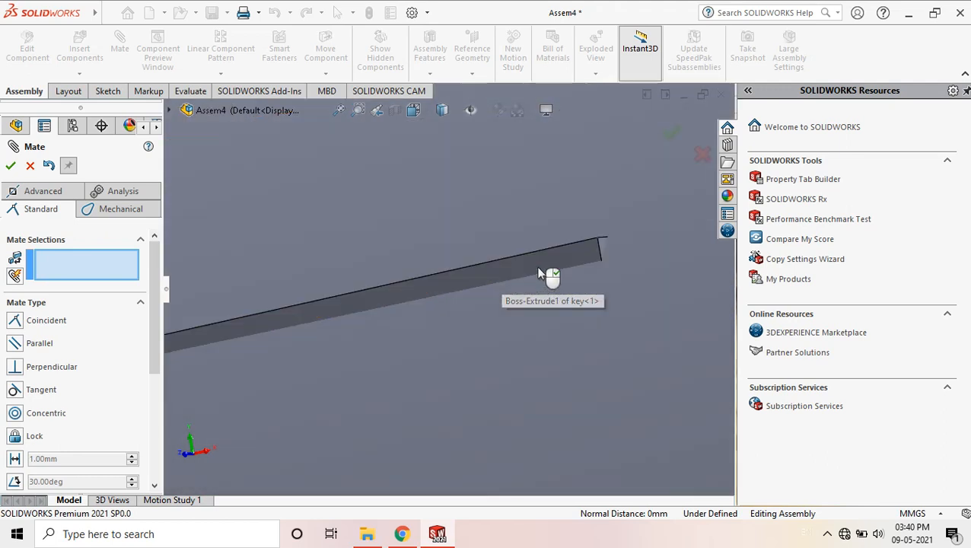
click(588, 239)
scroll(502, 251, up, 5)
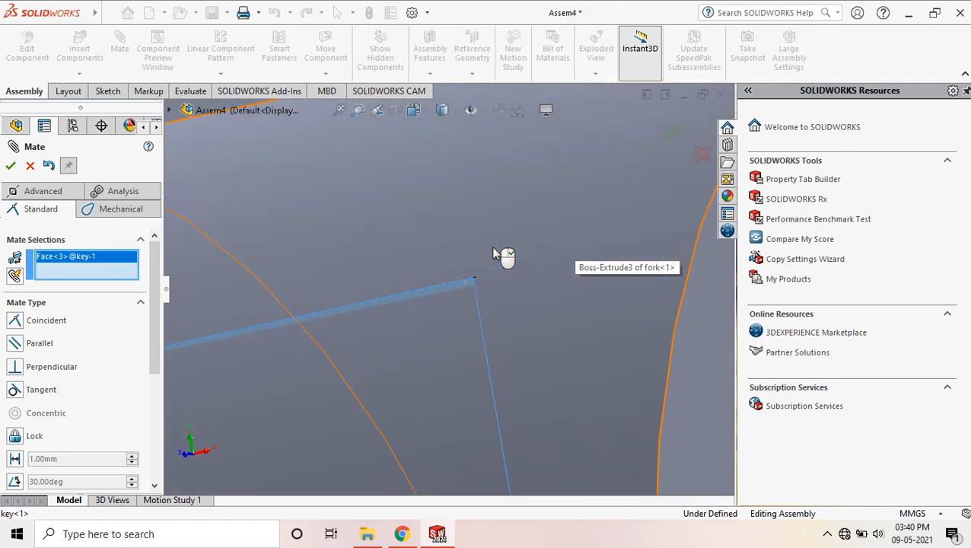
scroll(491, 247, up, 5)
middle_drag(441, 272, 406, 289)
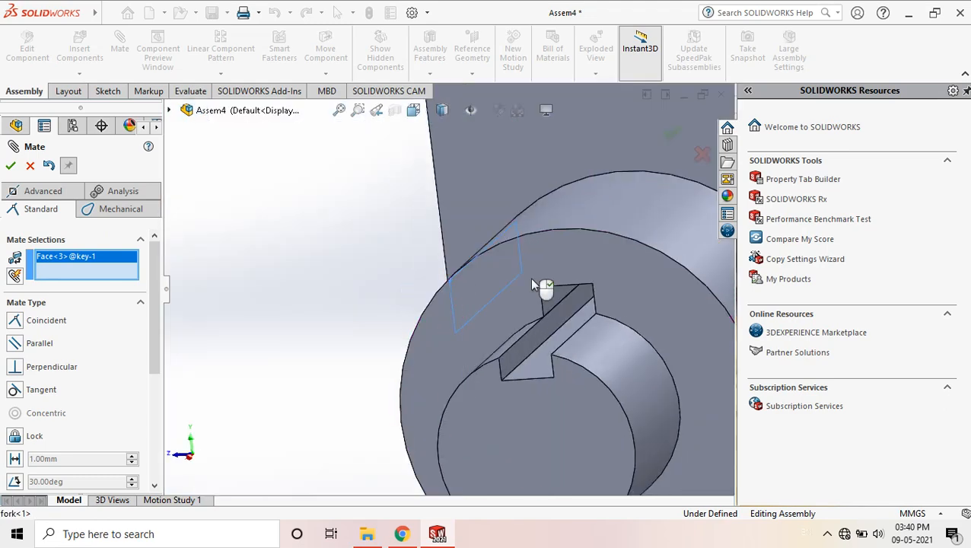
scroll(532, 285, down, 4)
click(553, 281)
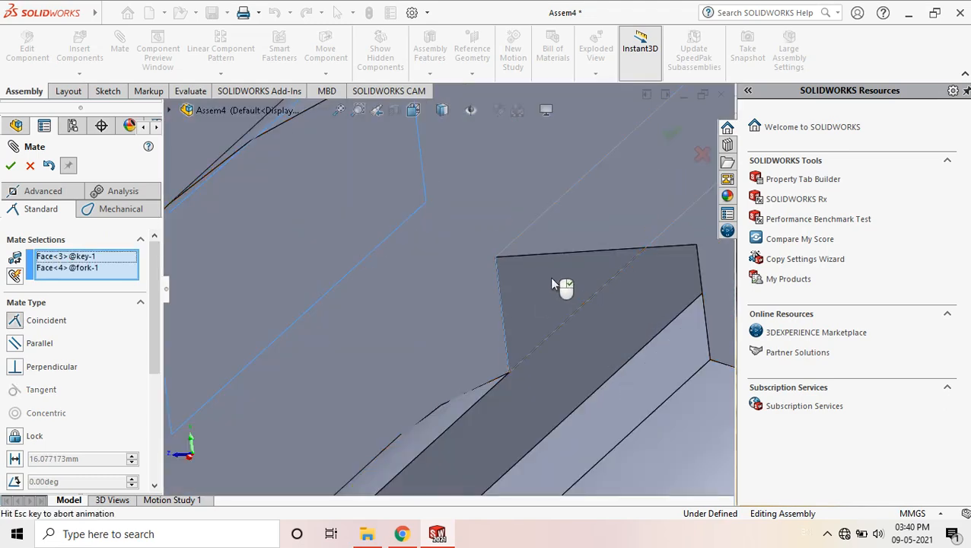
scroll(552, 281, up, 6)
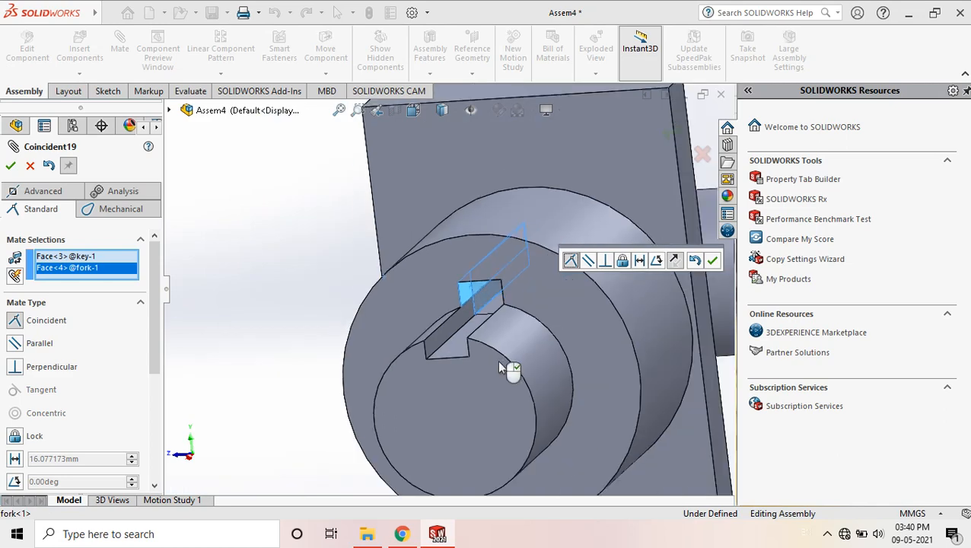
middle_drag(622, 310, 531, 308)
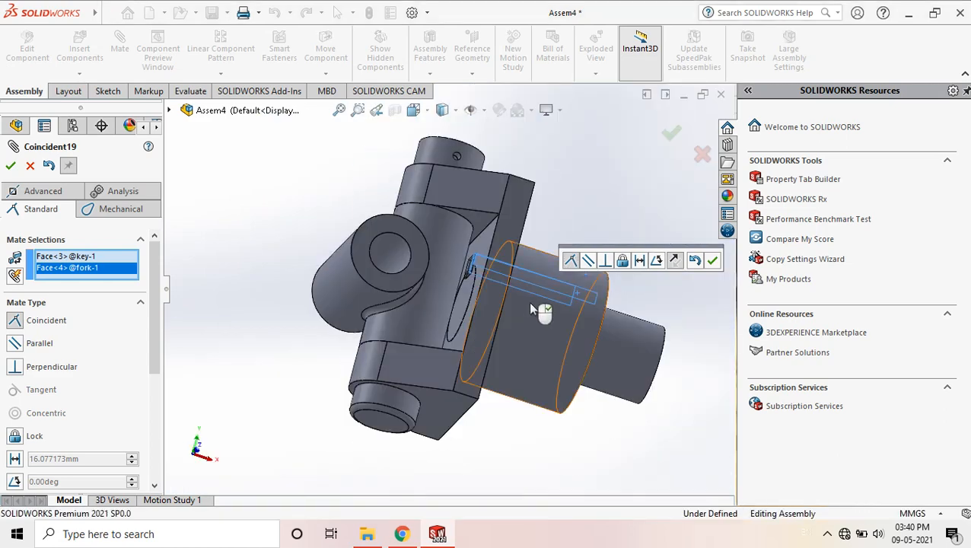
mouse_move(554, 369)
middle_down()
mouse_move(533, 366)
mouse_move(562, 377)
middle_up()
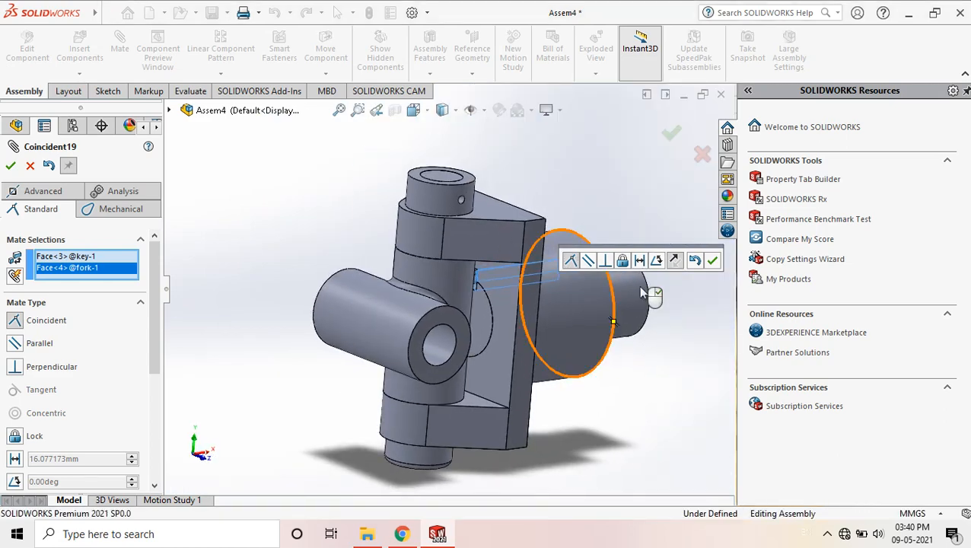
- Add a 10 mm distance mate between the key's end face and the shaft's inner end face, flip its direction, and finish mating
scroll(467, 282, down, 9)
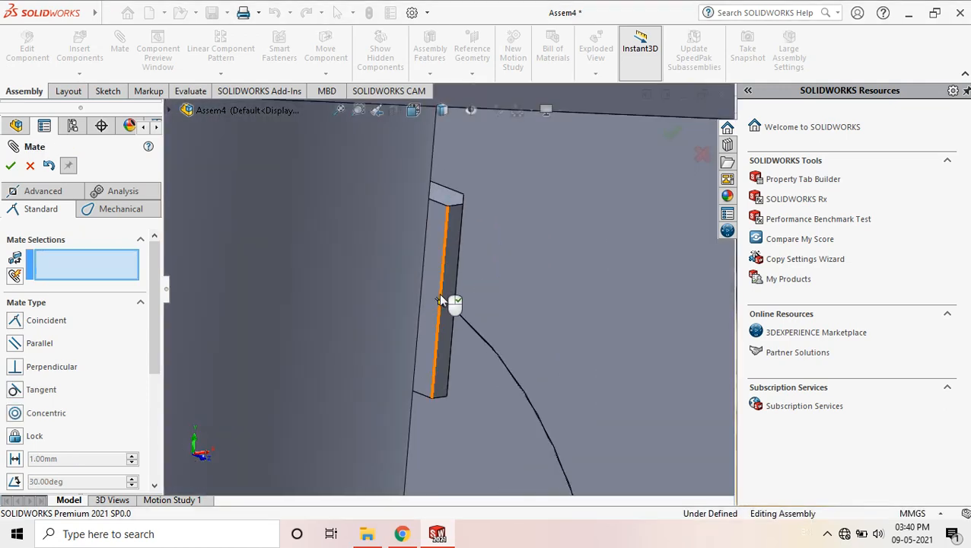
scroll(440, 294, up, 4)
middle_drag(424, 295, 424, 297)
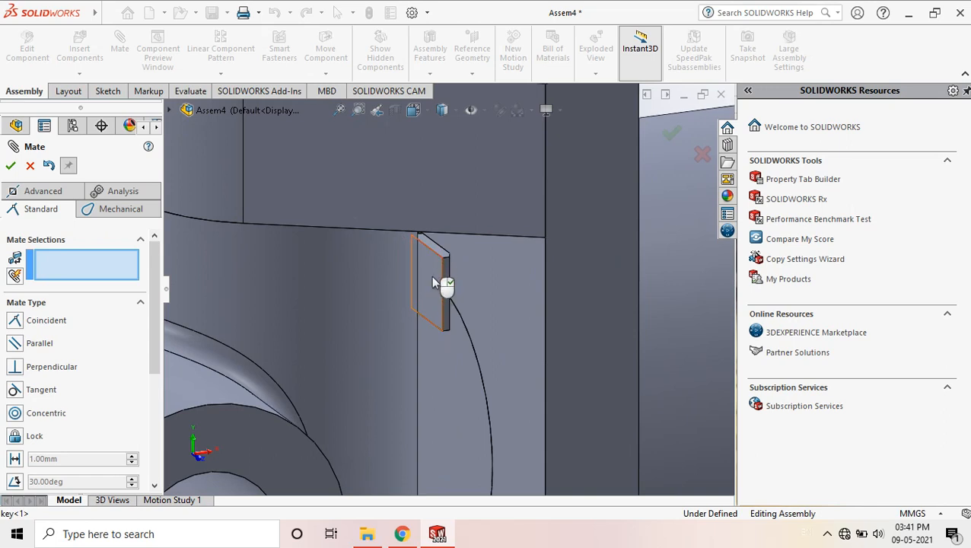
click(431, 277)
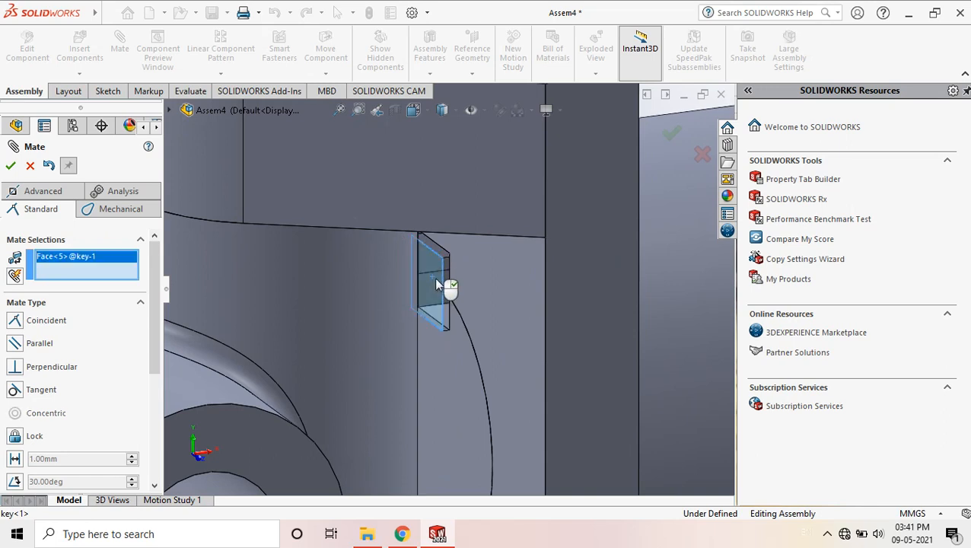
click(457, 369)
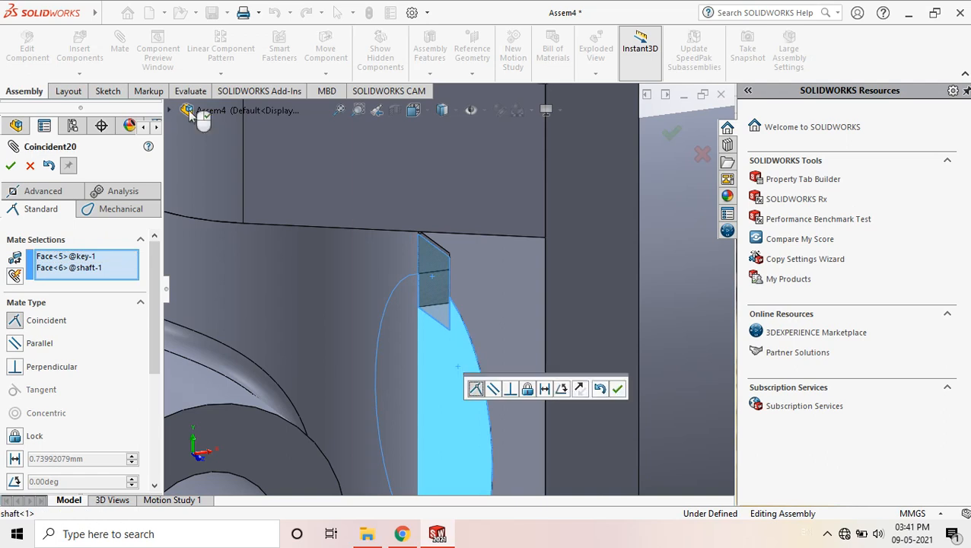
click(544, 389)
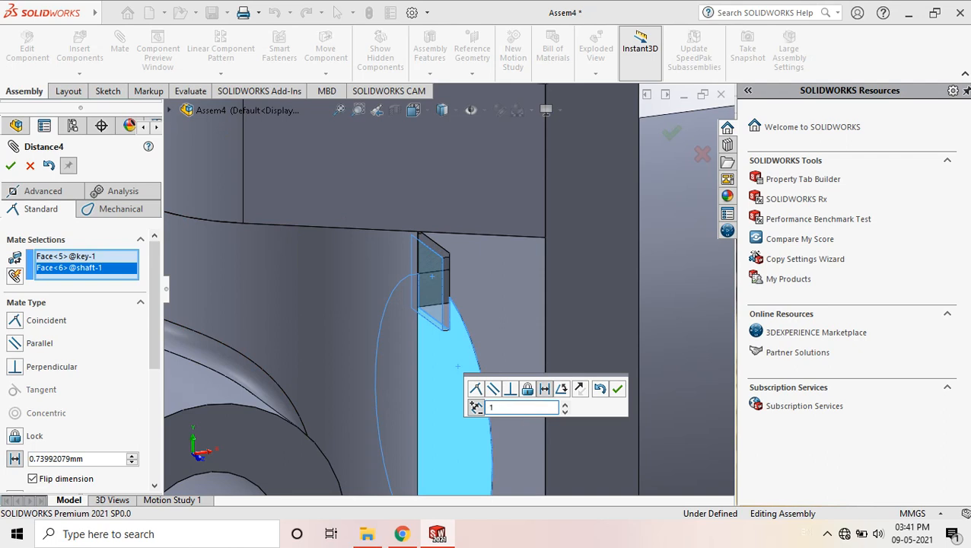
key(Return)
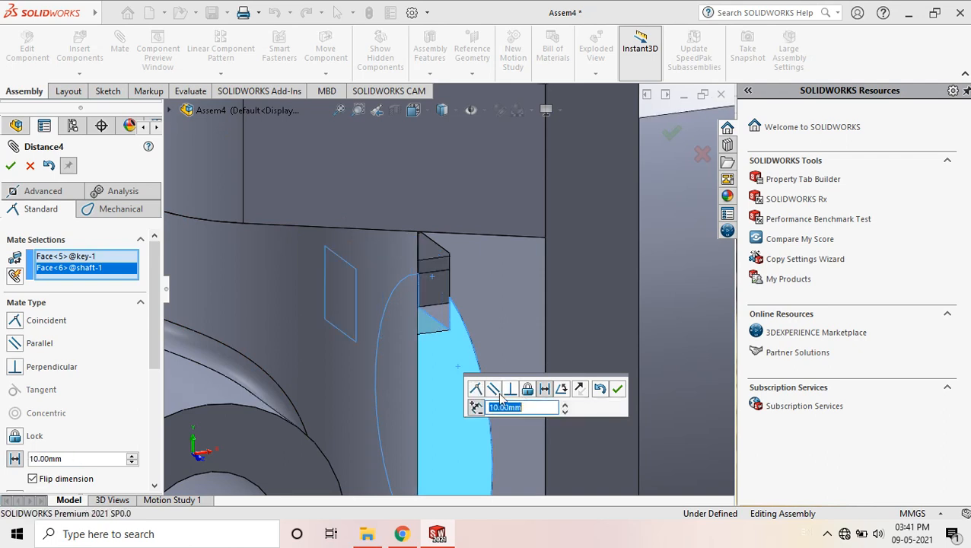
click(474, 408)
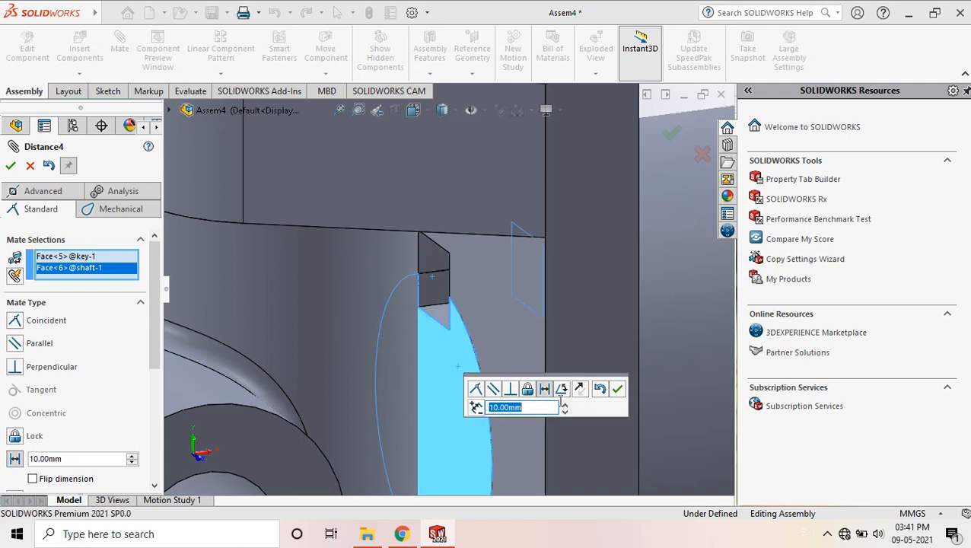
click(620, 390)
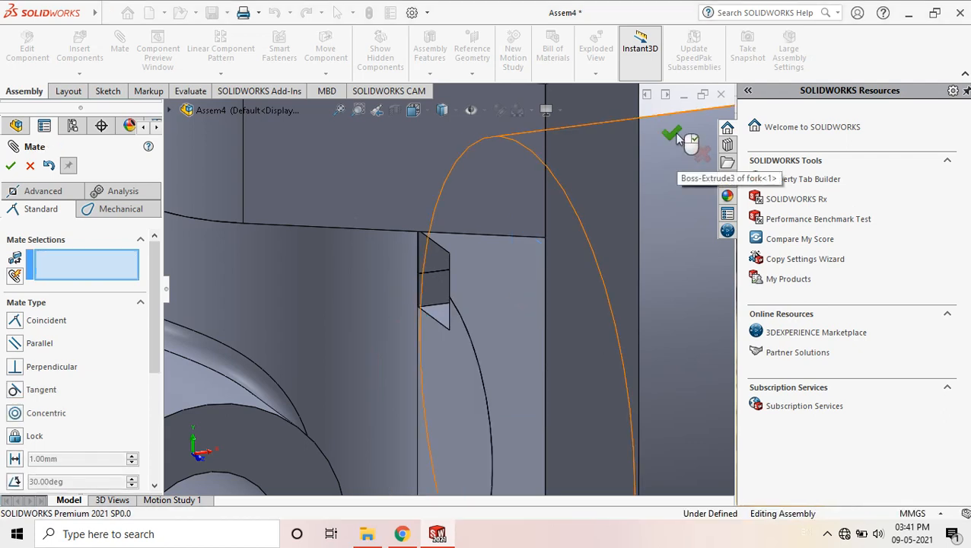
key(Escape)
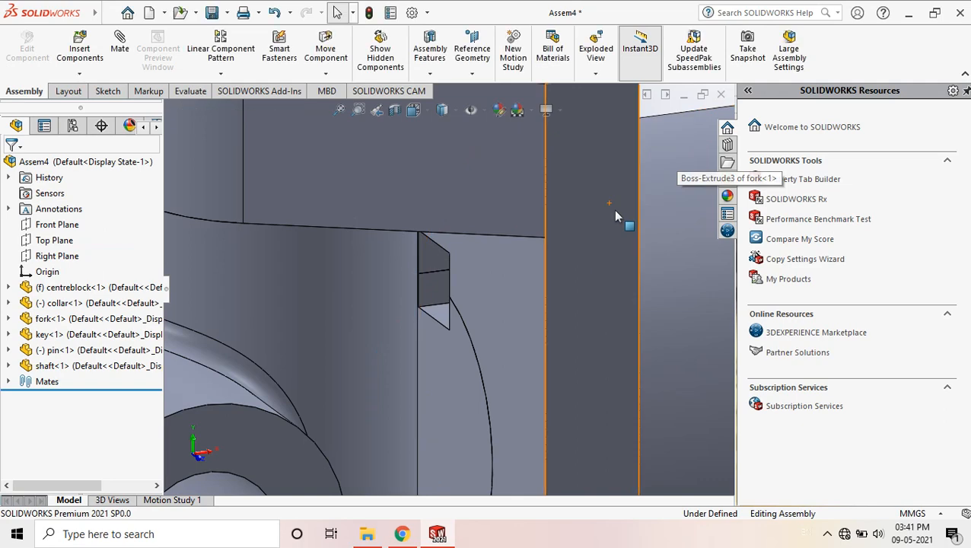
- Load the collar, fork, key, pin and shaft parts for insertion from the Universal coupling folder, leaving out the centreblock
key(f)
middle_drag(614, 216, 560, 227)
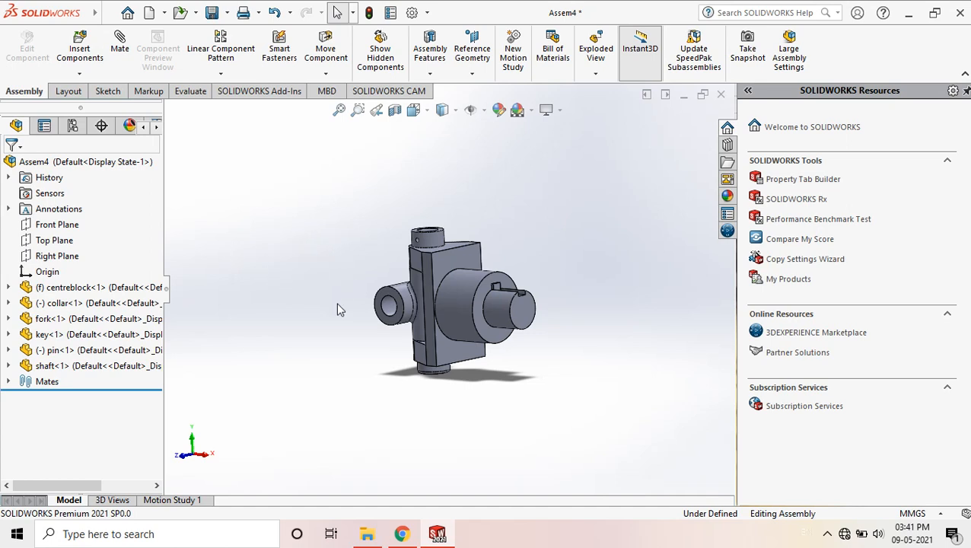
scroll(312, 324, up, 3)
middle_drag(310, 316, 403, 321)
scroll(403, 319, down, 2)
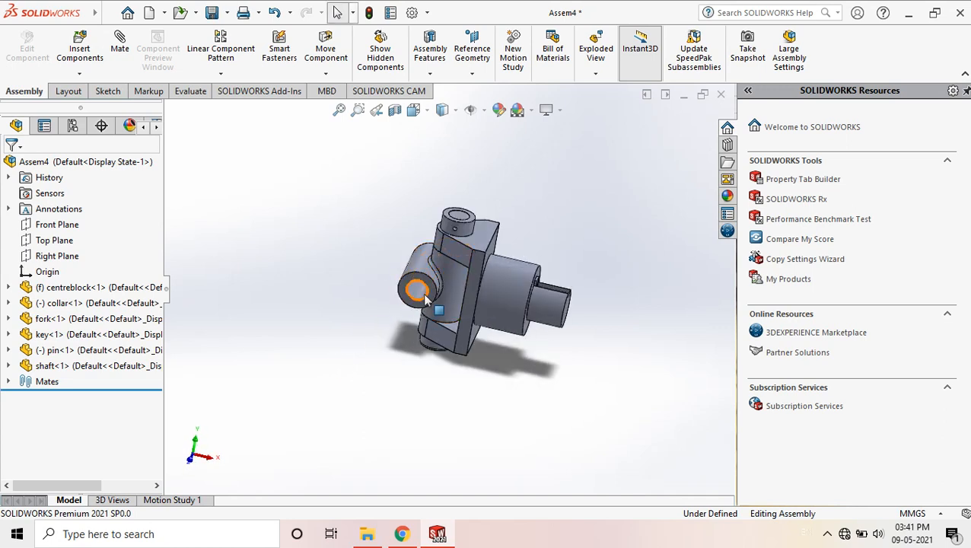
click(89, 61)
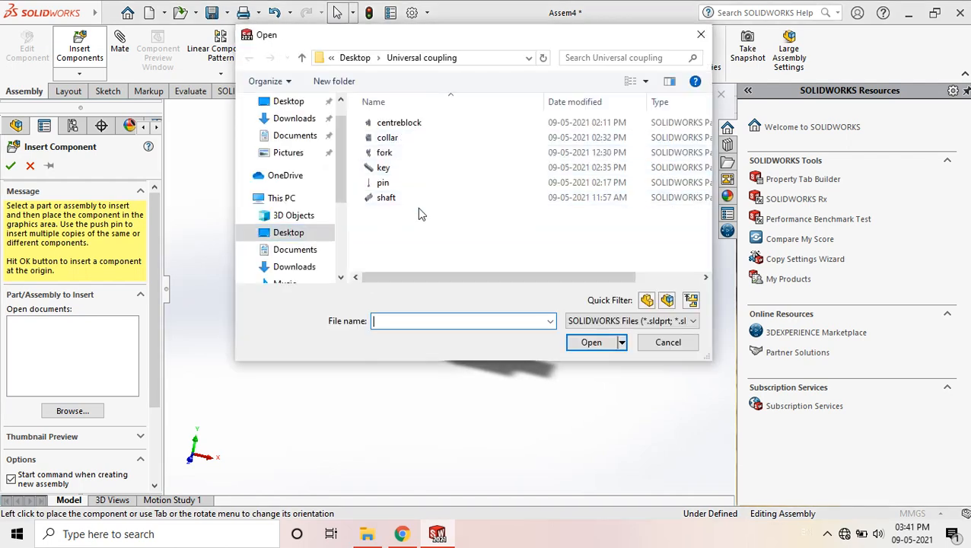
click(431, 225)
key(ctrl+a)
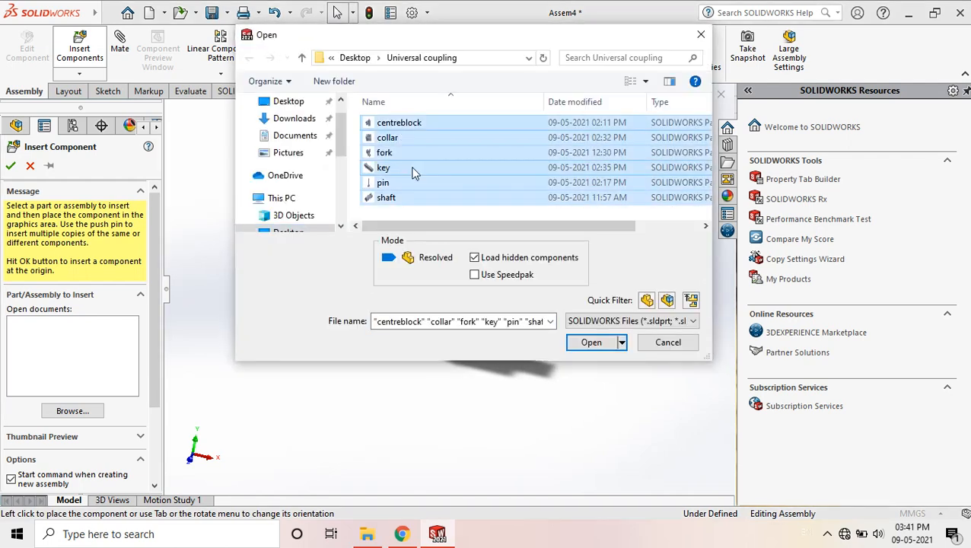
ctrl+click(397, 125)
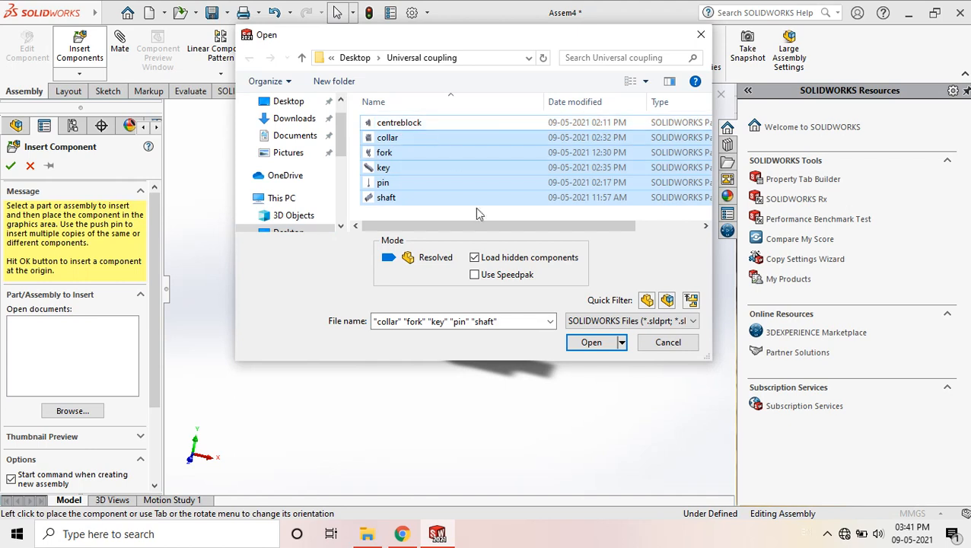
click(593, 343)
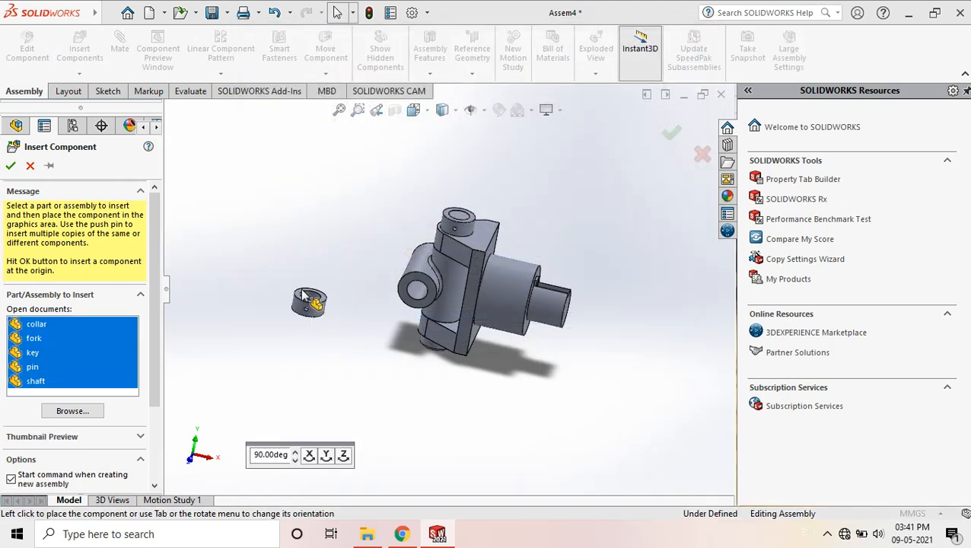
- Place the second collar, fork, key, pin and shaft in free space around the existing assembly
click(346, 240)
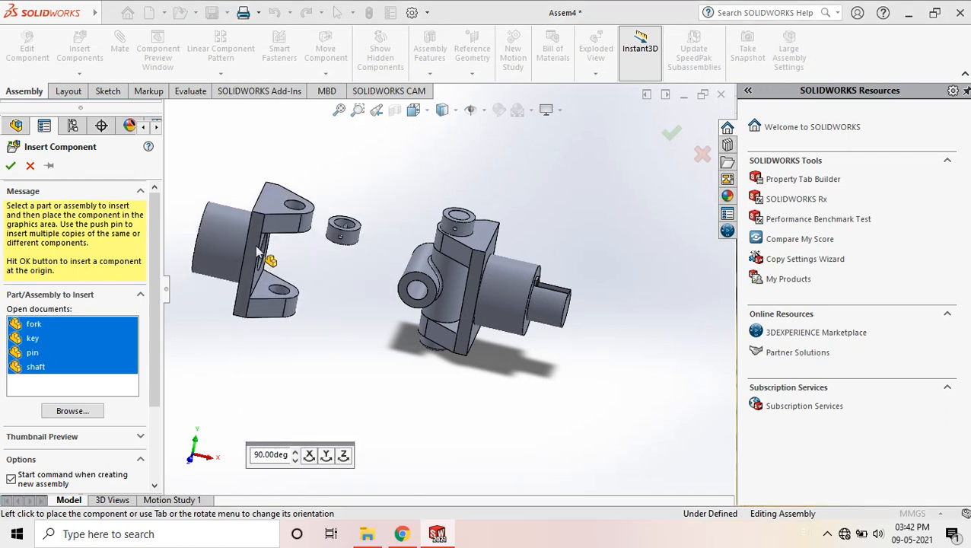
click(267, 259)
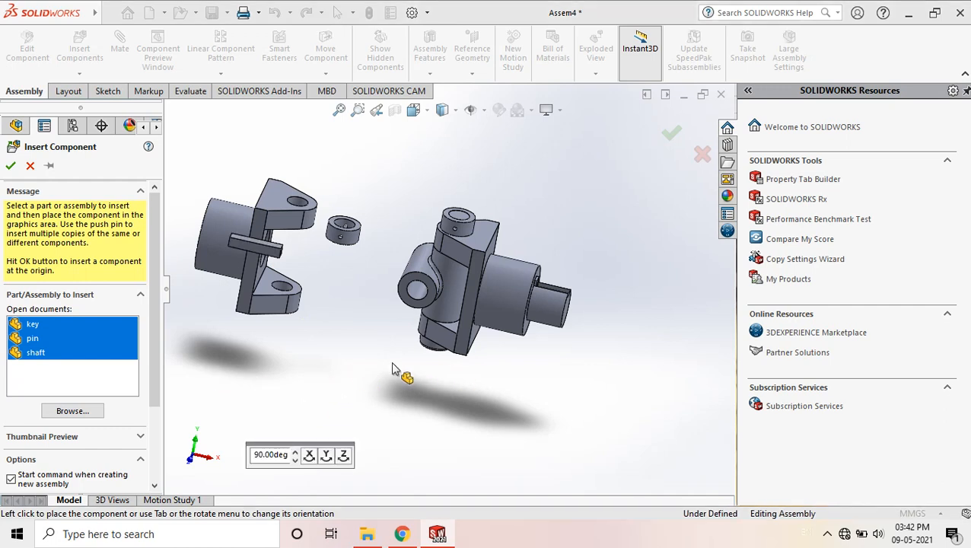
click(341, 361)
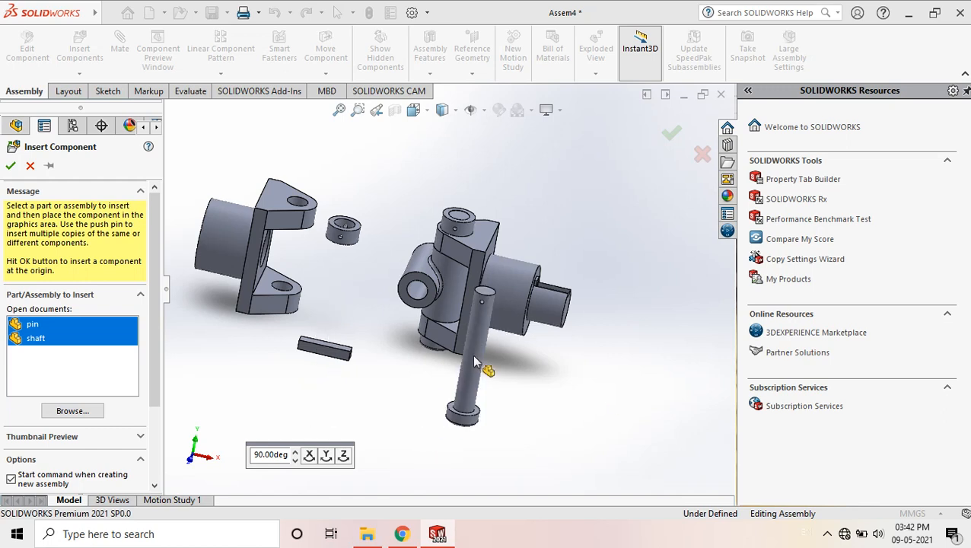
click(467, 354)
scroll(467, 354, up, 3)
scroll(406, 388, down, 3)
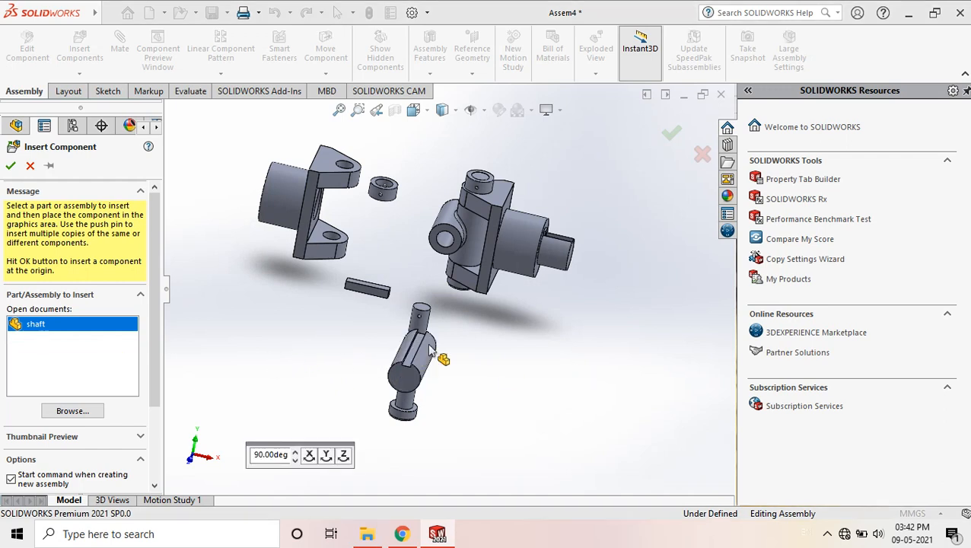
click(328, 351)
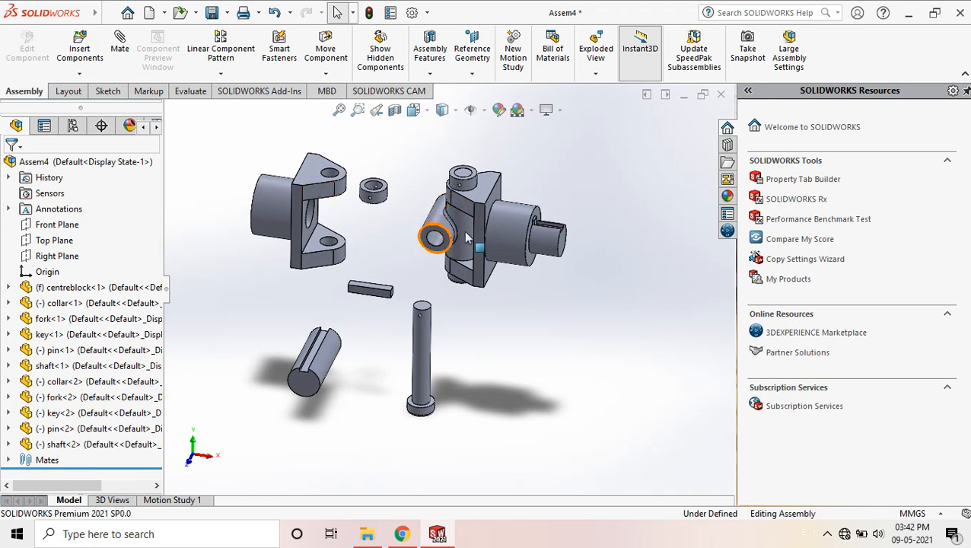
- Add a concentric mate between the lug hole of the second fork and the centreblock's open horizontal bore
scroll(466, 238, down, 2)
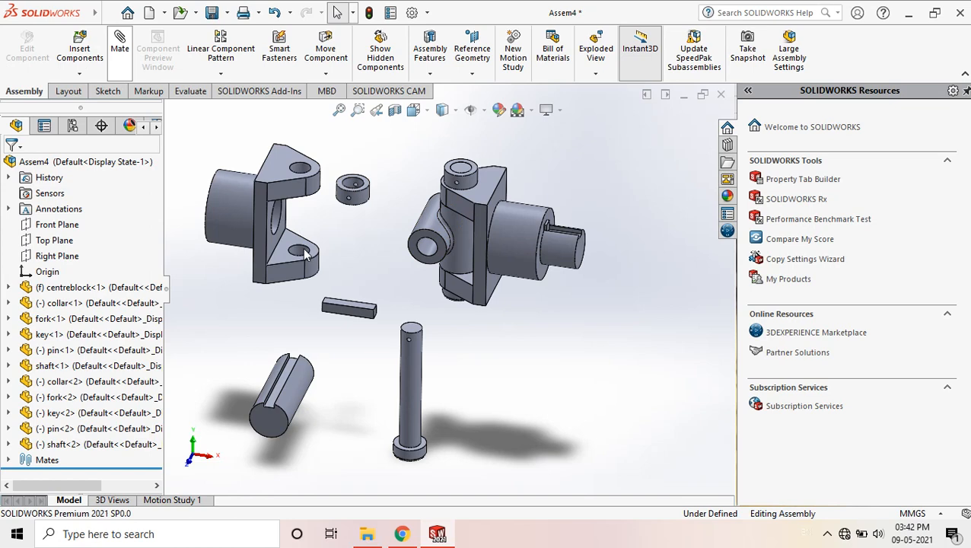
scroll(312, 257, down, 5)
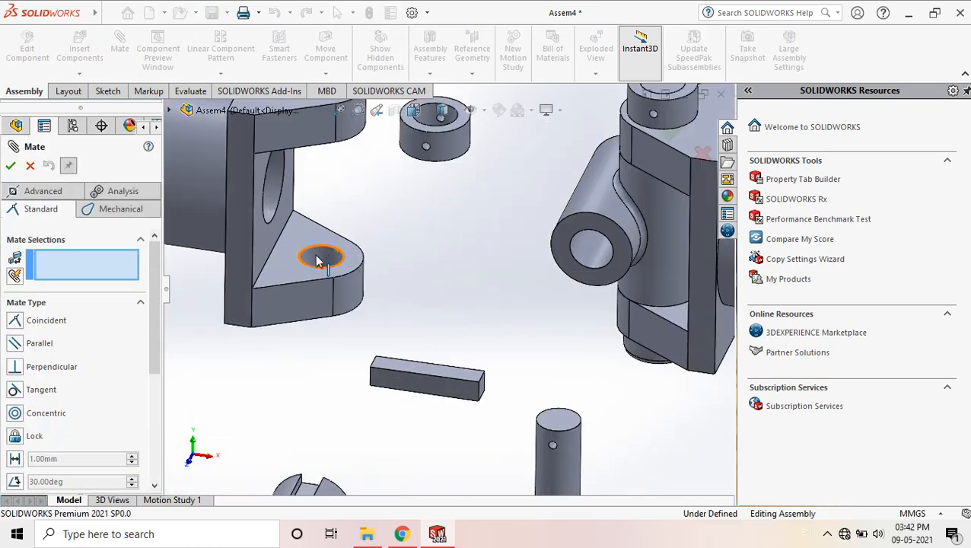
click(341, 265)
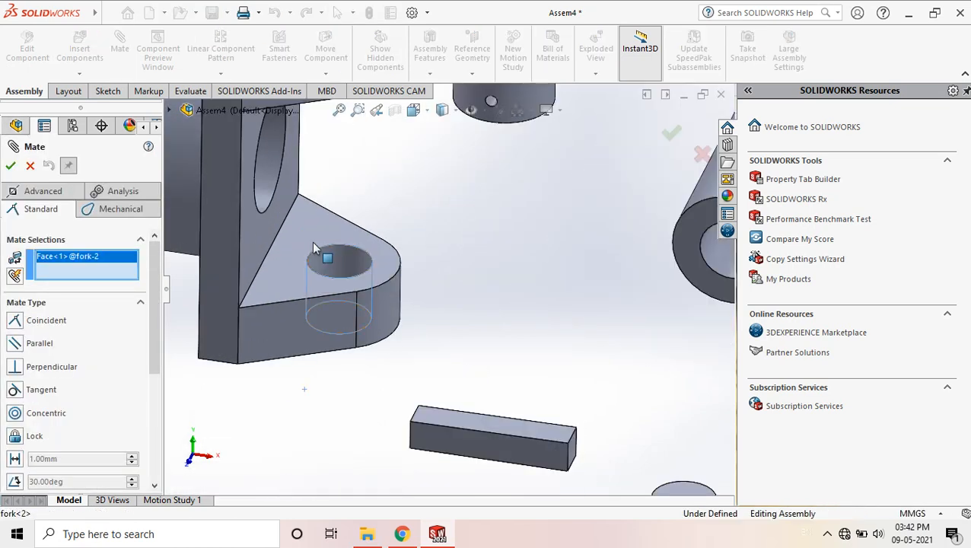
scroll(324, 255, up, 5)
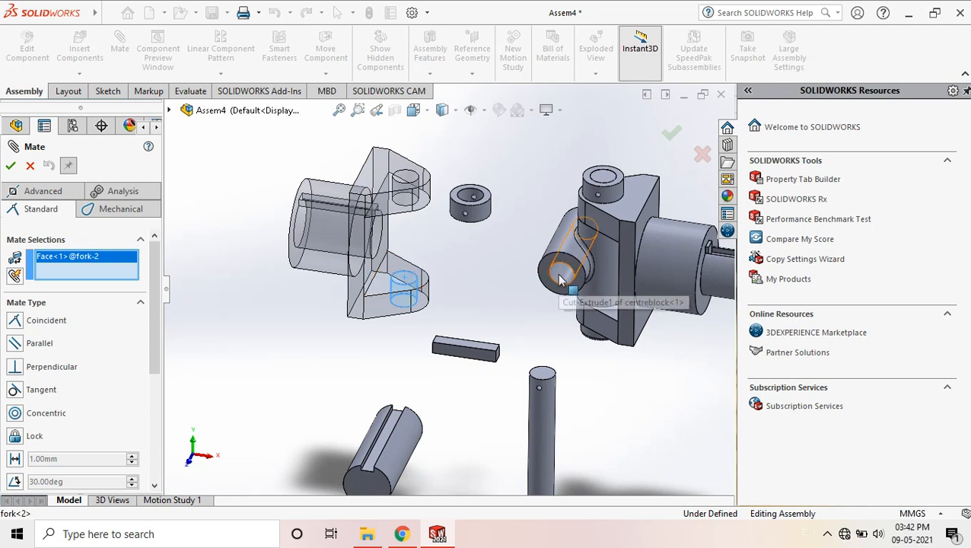
click(560, 278)
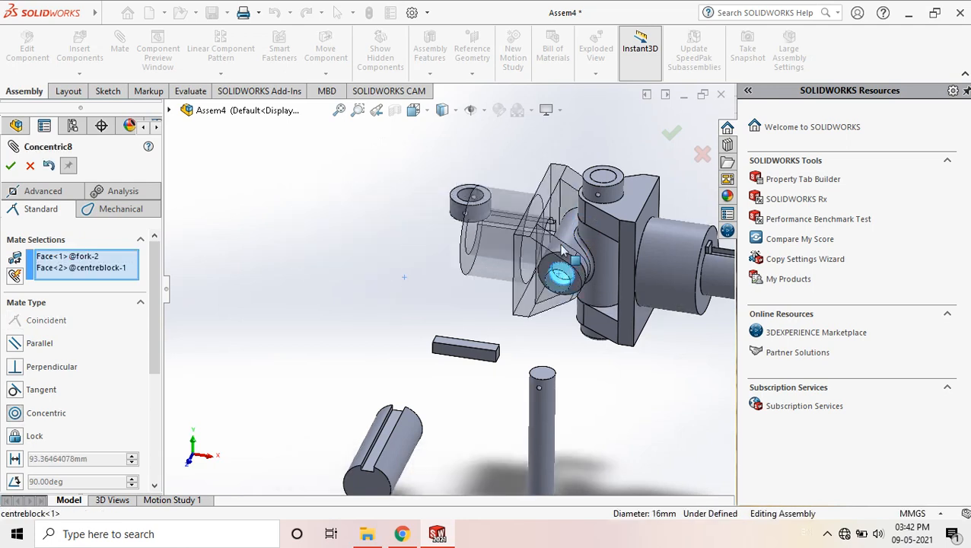
middle_drag(502, 228, 493, 243)
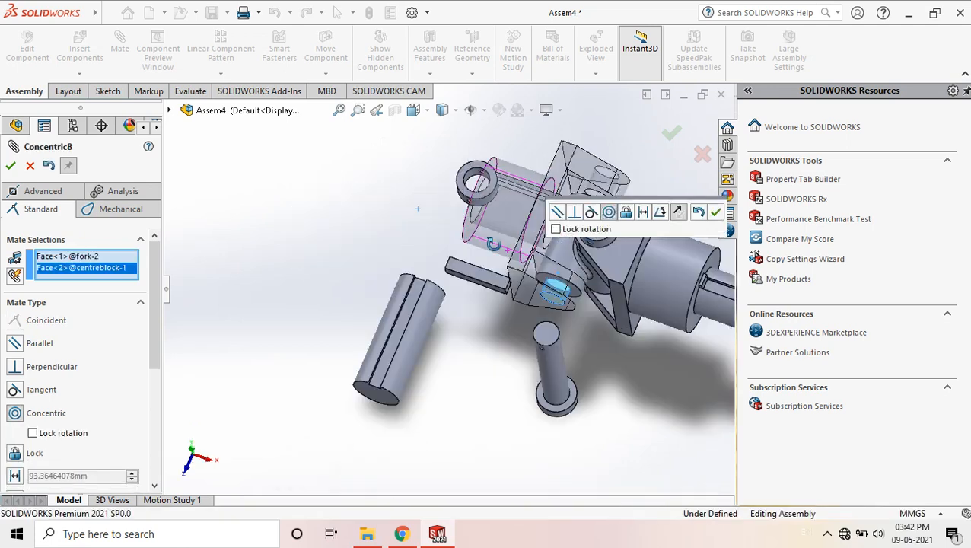
middle_drag(608, 190, 708, 213)
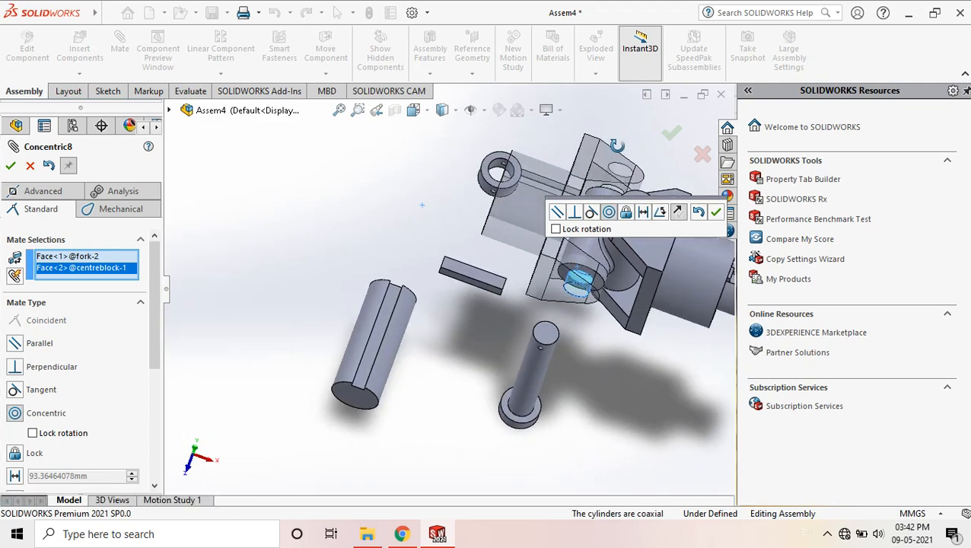
click(718, 216)
- Add a coincident mate between the inner lug face of the second fork and the adjacent end face of the centreblock's horizontal boss
scroll(590, 206, up, 2)
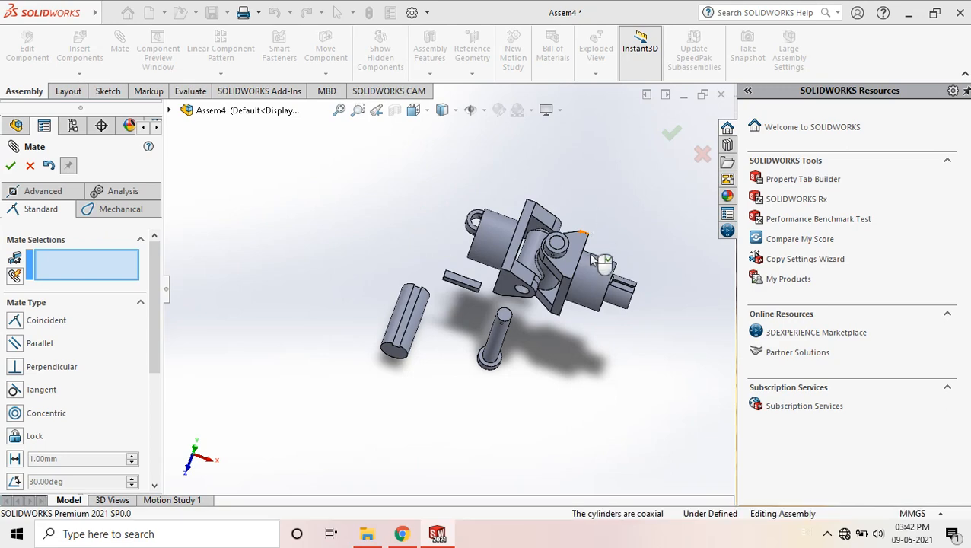
scroll(593, 259, down, 6)
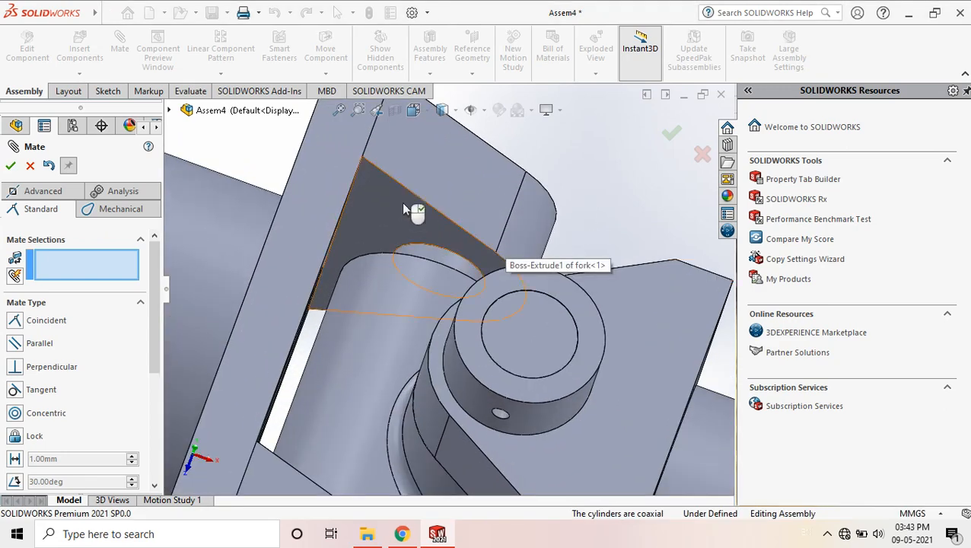
click(455, 200)
scroll(455, 198, up, 3)
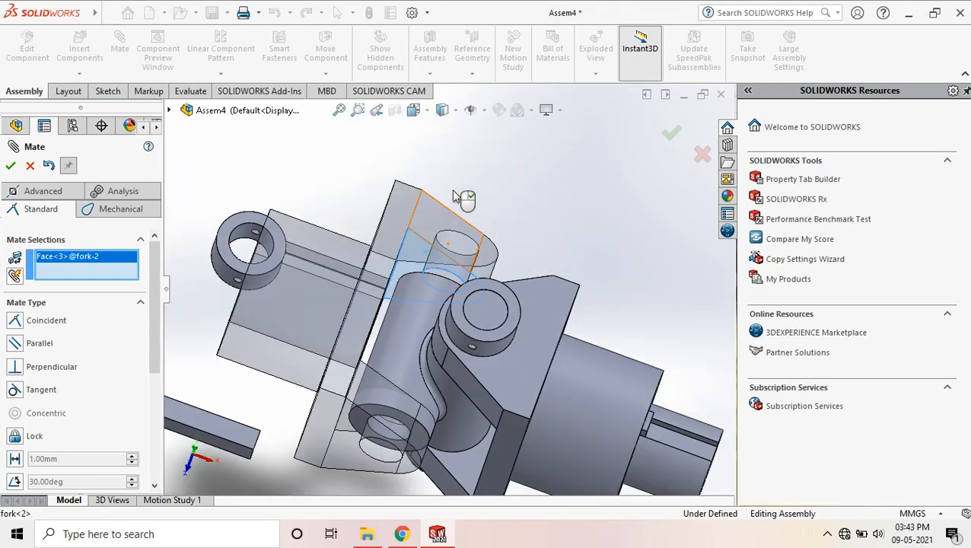
scroll(454, 196, up, 2)
middle_drag(454, 197, 443, 280)
scroll(476, 273, down, 4)
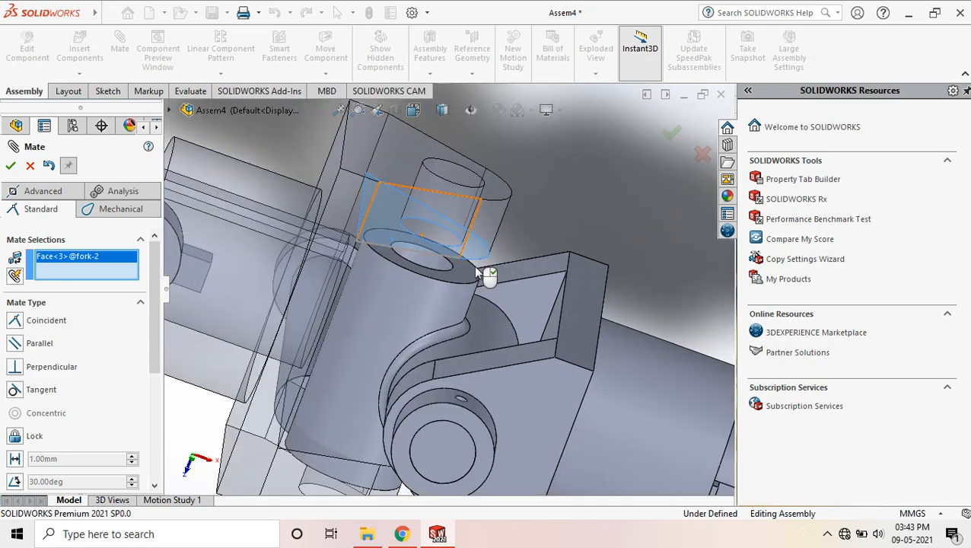
scroll(476, 273, down, 2)
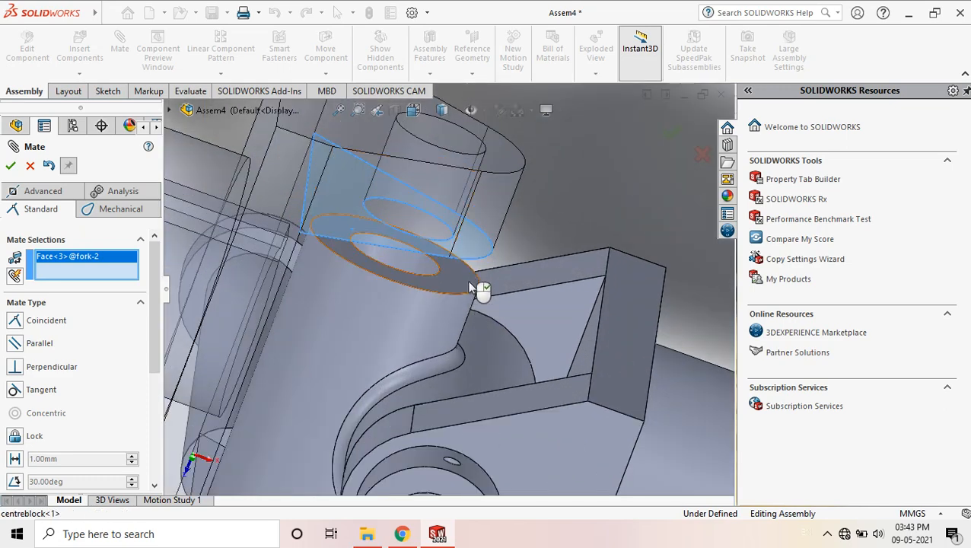
click(463, 283)
scroll(460, 280, up, 5)
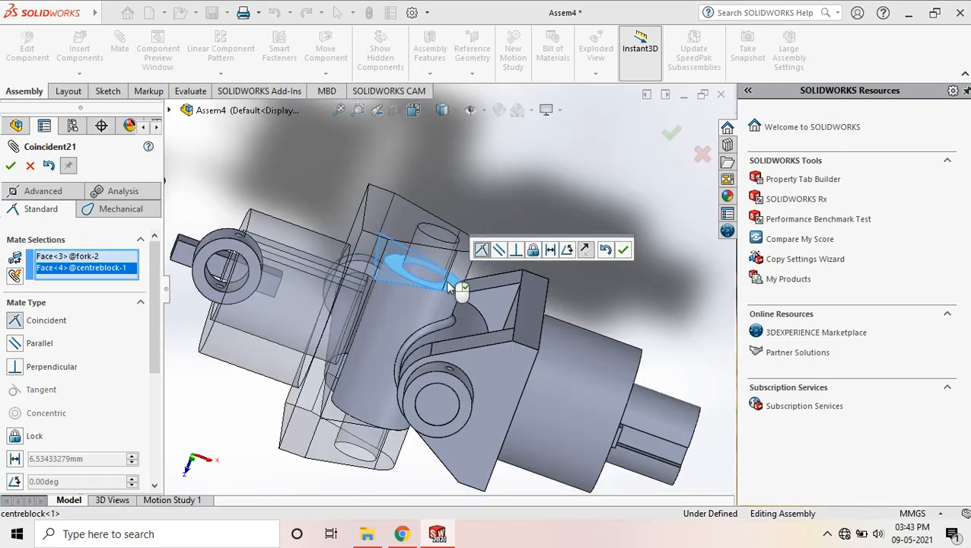
middle_drag(426, 175, 444, 134)
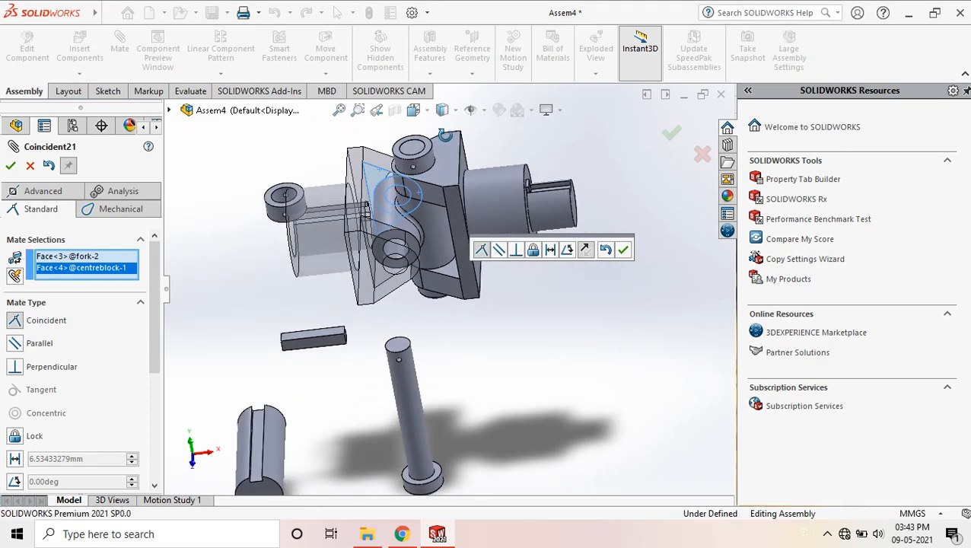
click(623, 251)
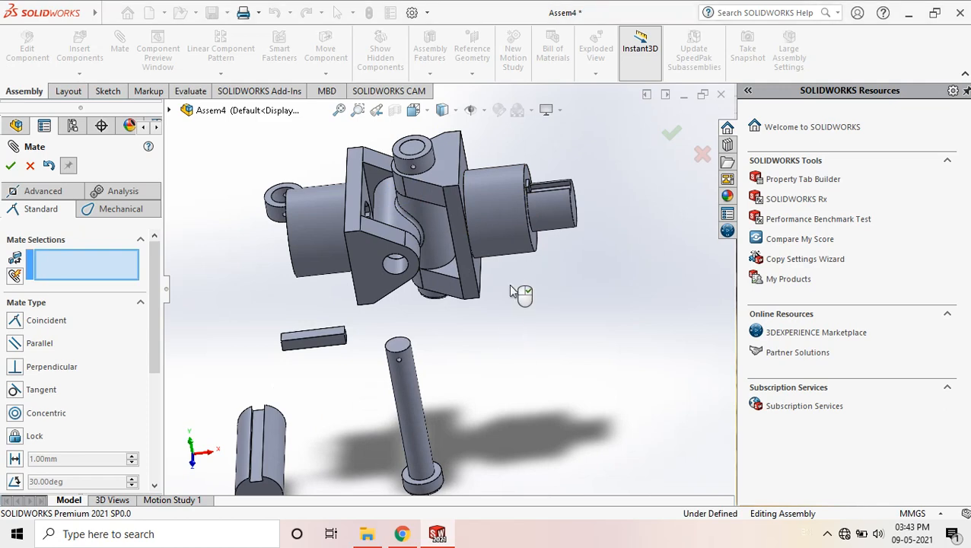
- Add a parallel mate between the upper edge face of the second fork's plate and the first fork's top lug face
middle_drag(520, 297, 489, 249)
scroll(408, 146, down, 2)
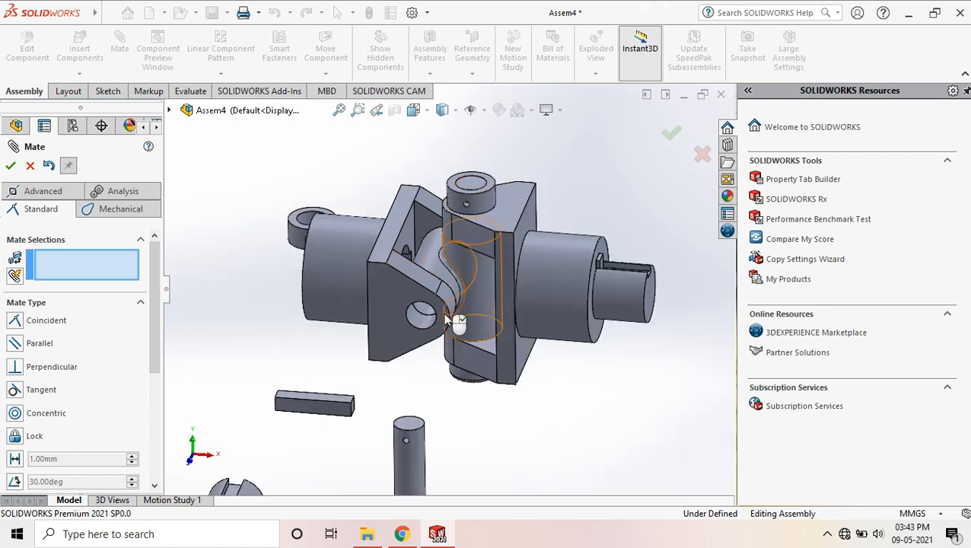
click(400, 217)
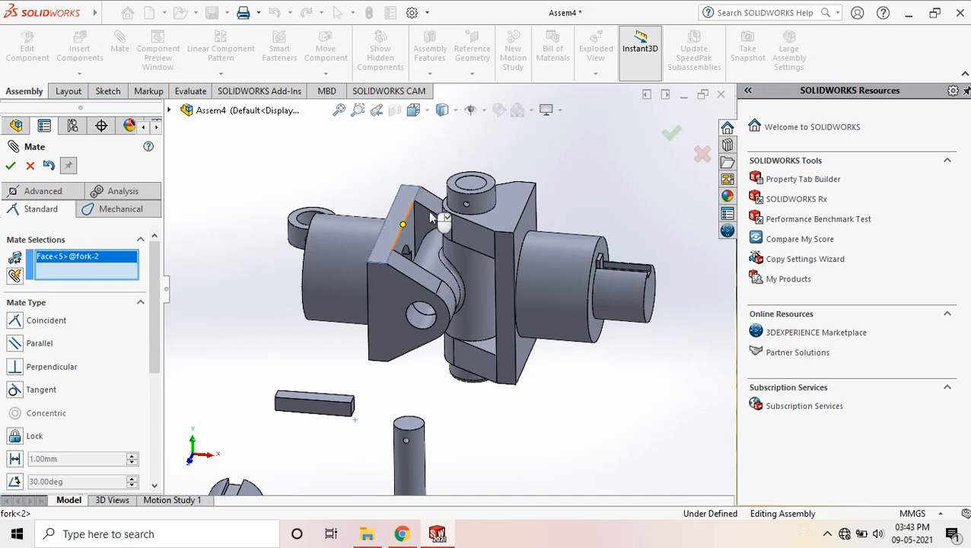
click(505, 210)
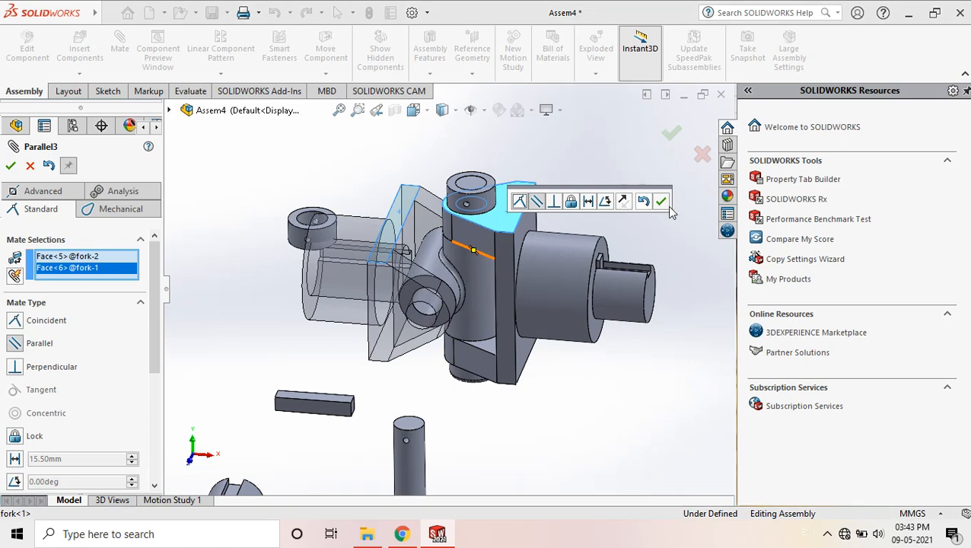
click(661, 202)
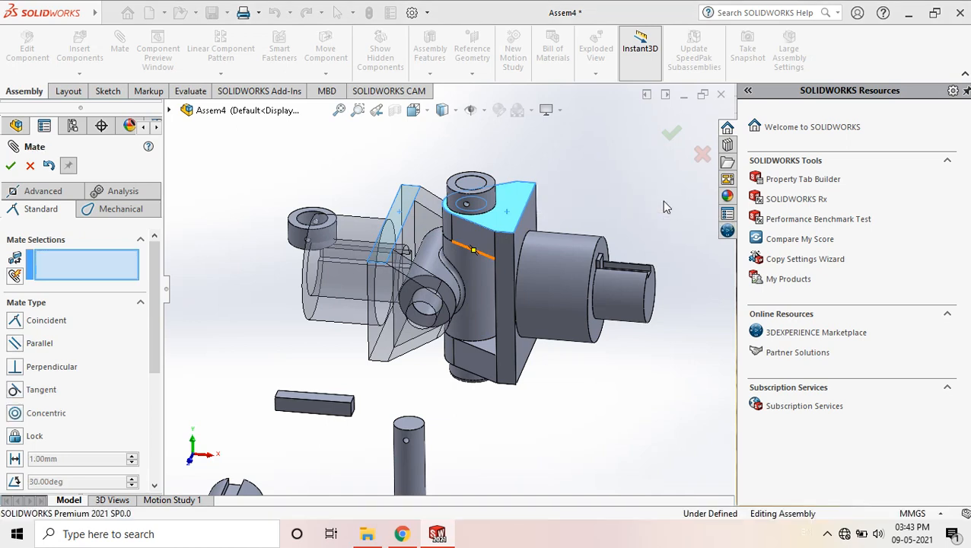
- Add a concentric mate between the second pin's cylindrical shank and the lug hole of the second fork
scroll(461, 327, down, 1)
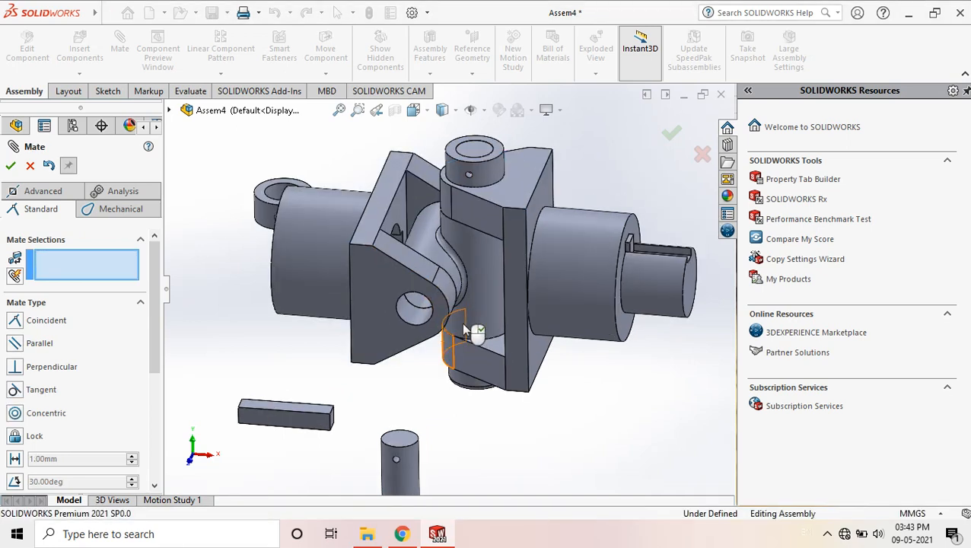
scroll(460, 323, up, 4)
middle_drag(461, 322, 442, 323)
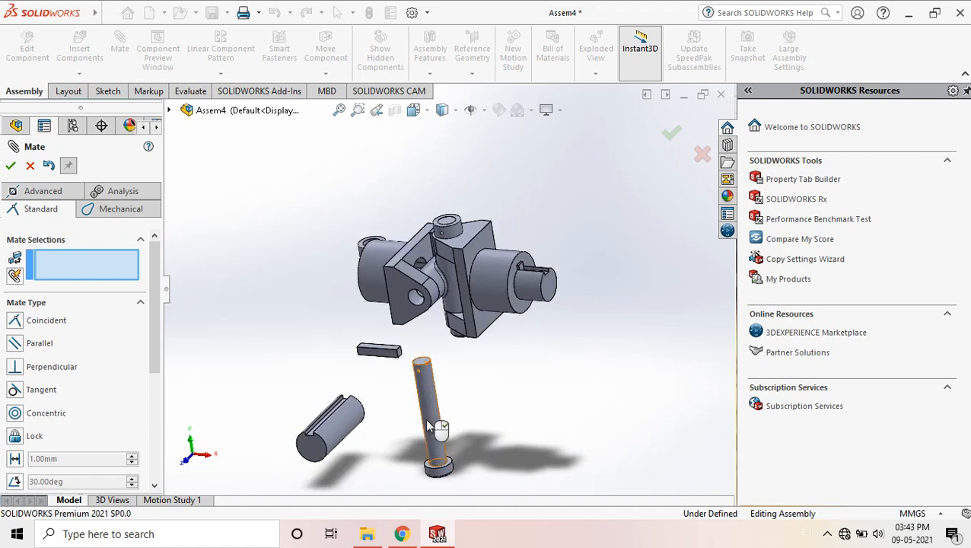
scroll(425, 417, down, 2)
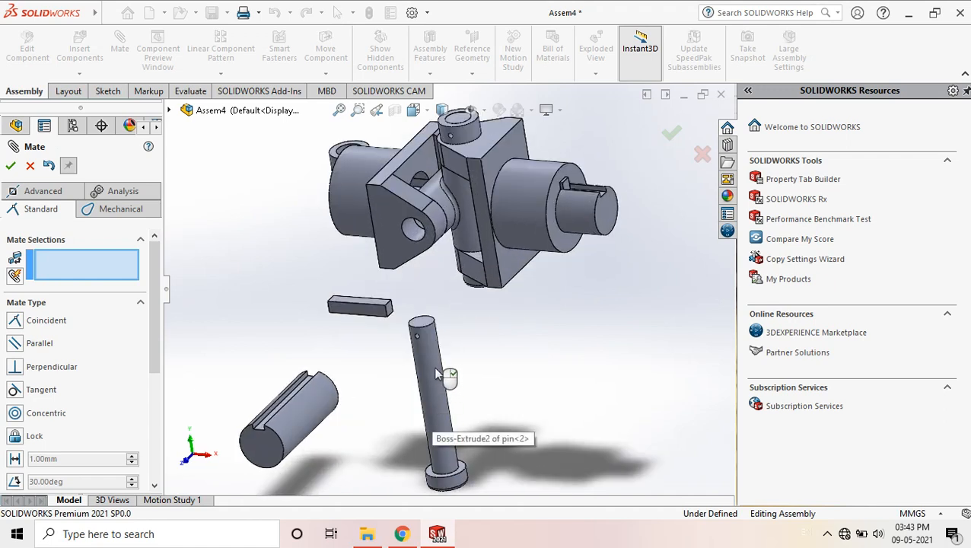
click(438, 373)
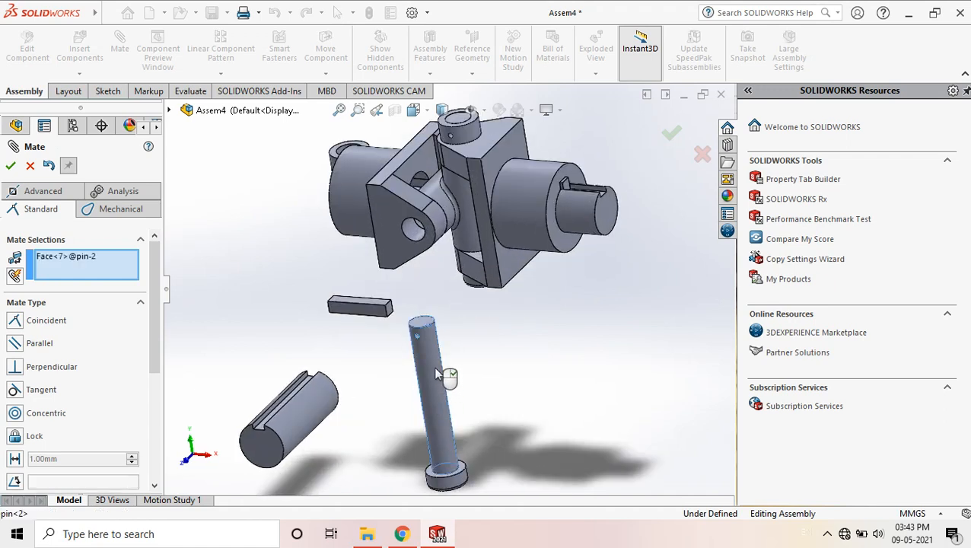
click(408, 230)
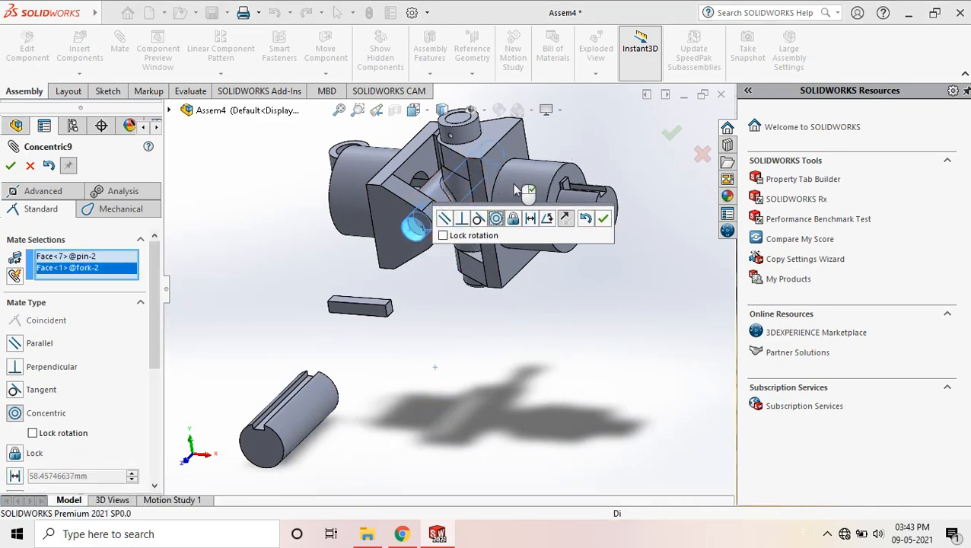
middle_drag(465, 217, 449, 238)
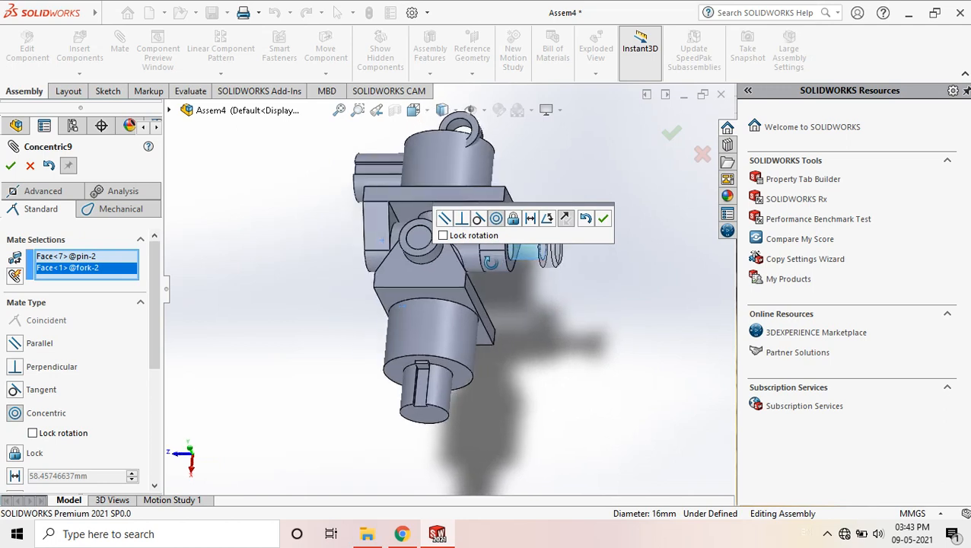
right_click(545, 276)
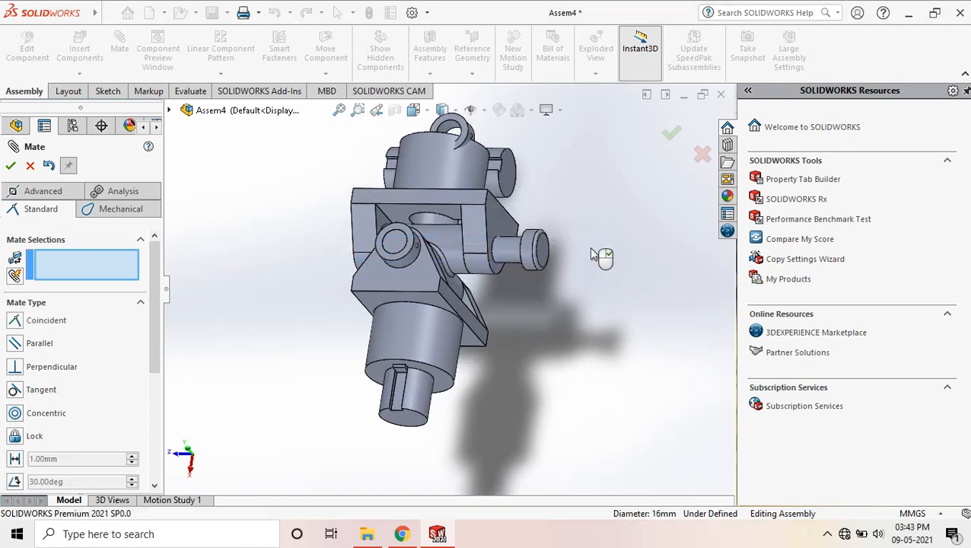
- Add a coincident mate between the underside of the second pin's head and the adjacent outer lug face of the second fork
middle_drag(591, 219, 606, 219)
scroll(580, 241, down, 6)
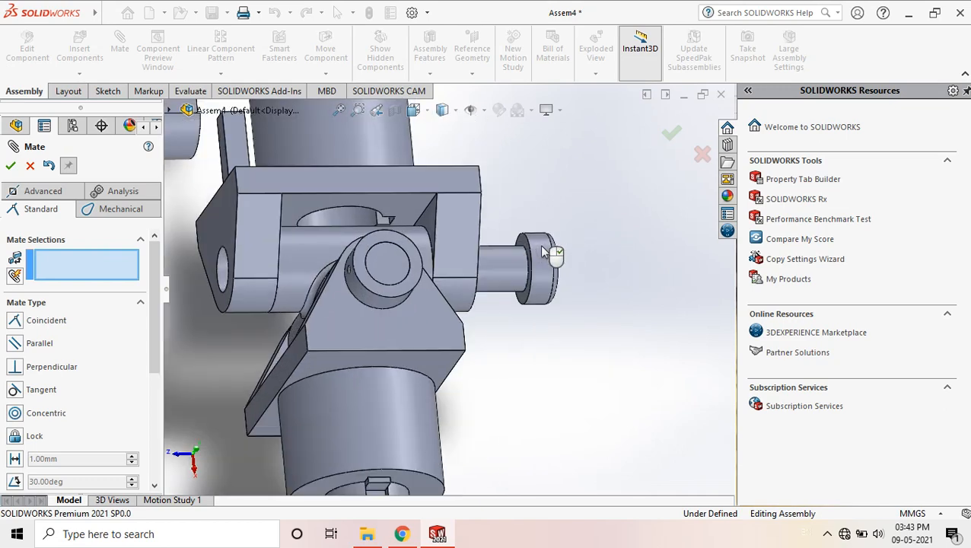
middle_drag(524, 254, 501, 256)
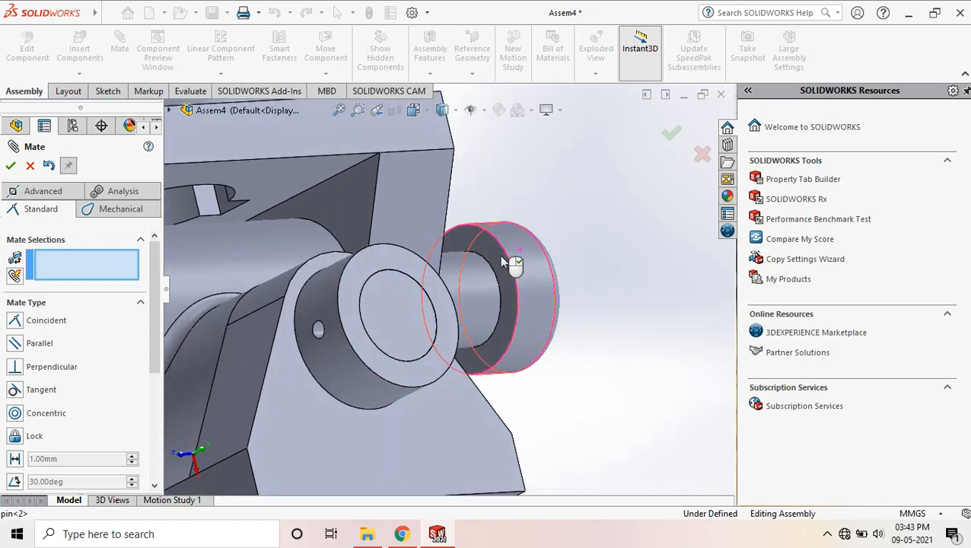
click(553, 240)
middle_drag(532, 214, 438, 220)
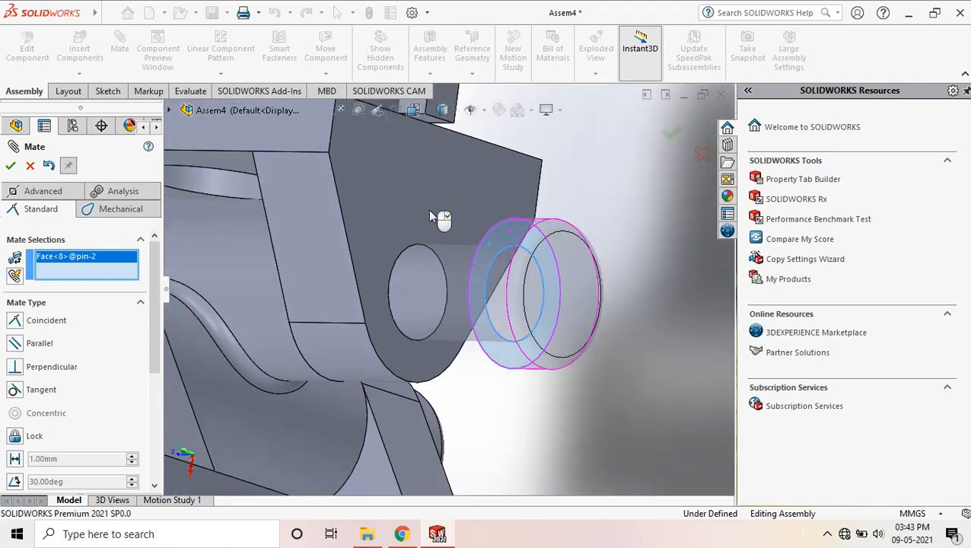
click(403, 198)
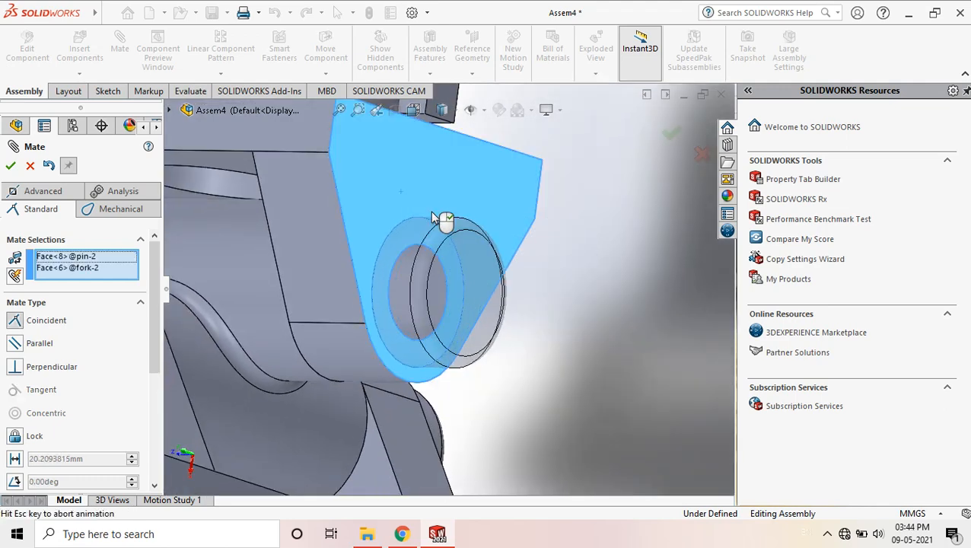
scroll(453, 240, up, 3)
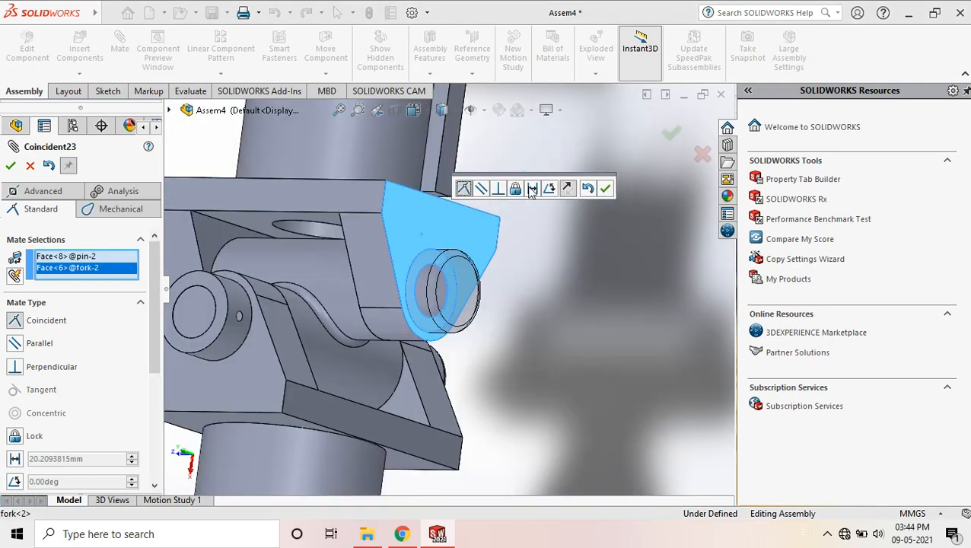
click(602, 190)
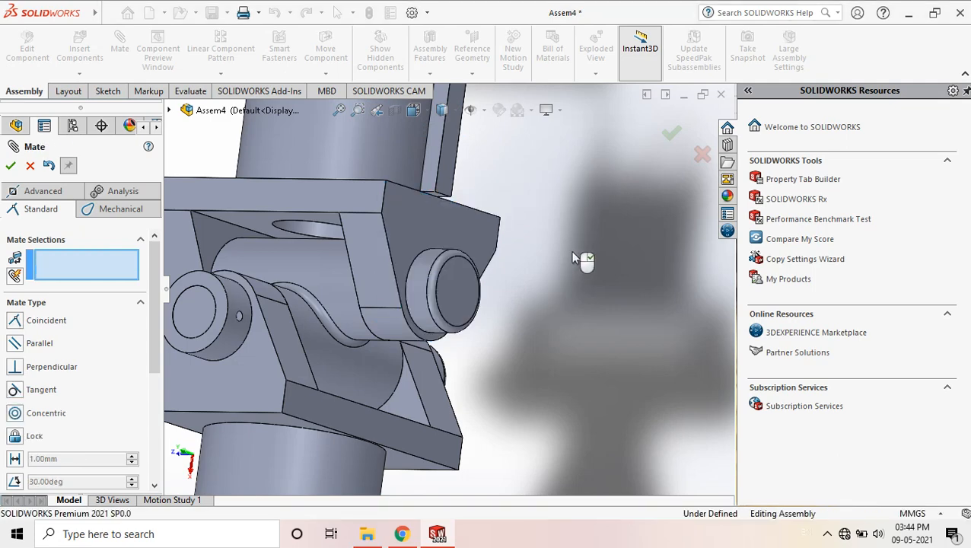
- Finish mating and move the second collar into free space, clear of the second fork's hub
scroll(573, 256, up, 5)
middle_drag(577, 238, 609, 237)
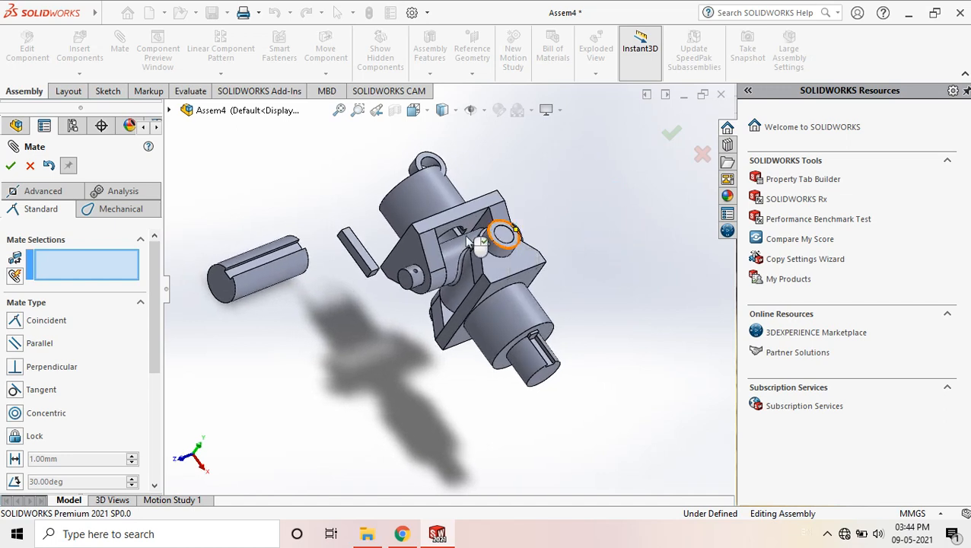
scroll(459, 145, down, 3)
scroll(460, 165, up, 3)
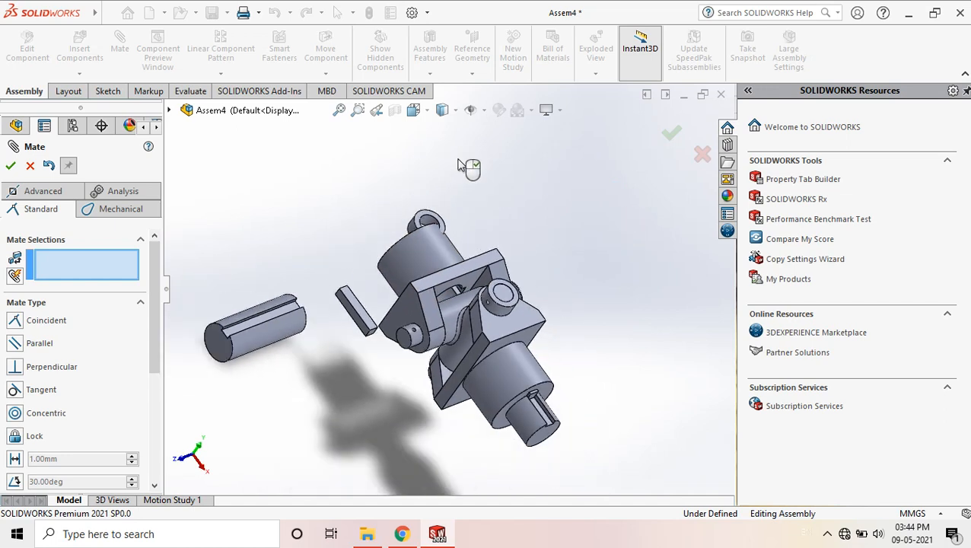
right_click(535, 218)
scroll(535, 223, down, 3)
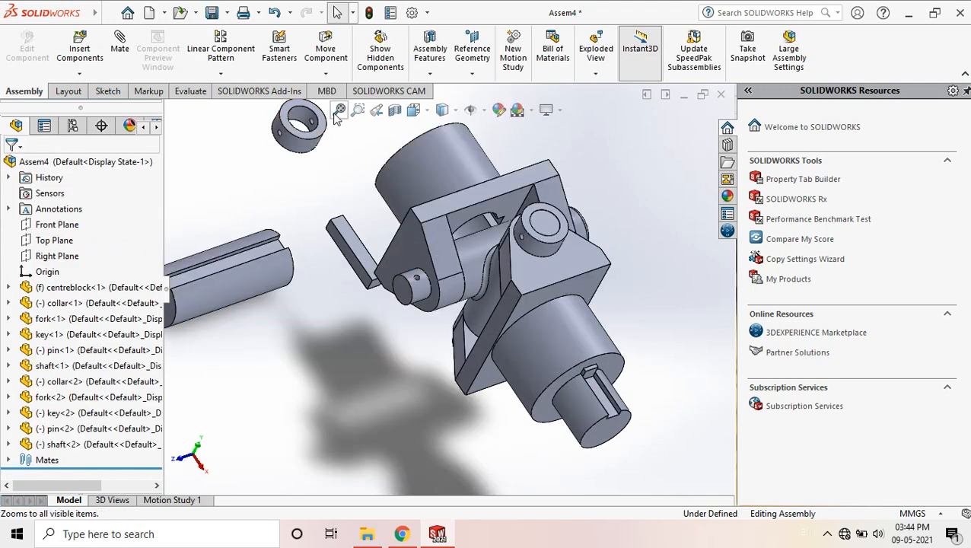
scroll(317, 129, down, 2)
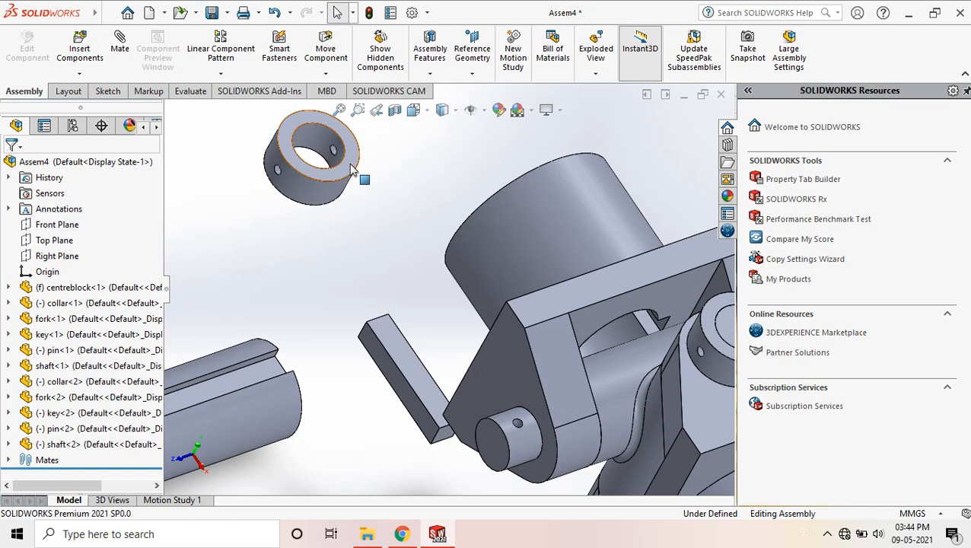
click(349, 163)
scroll(329, 218, up, 3)
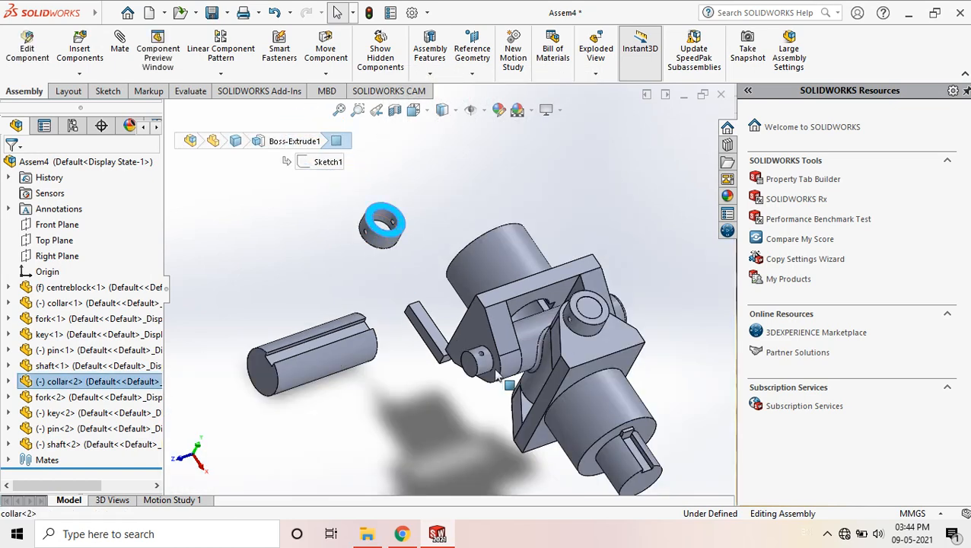
scroll(498, 365, down, 1)
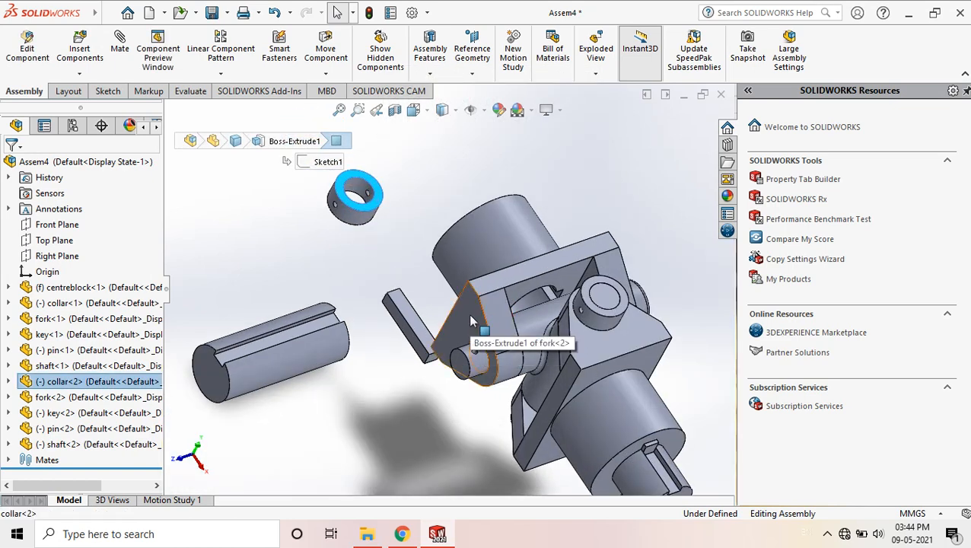
click(470, 321)
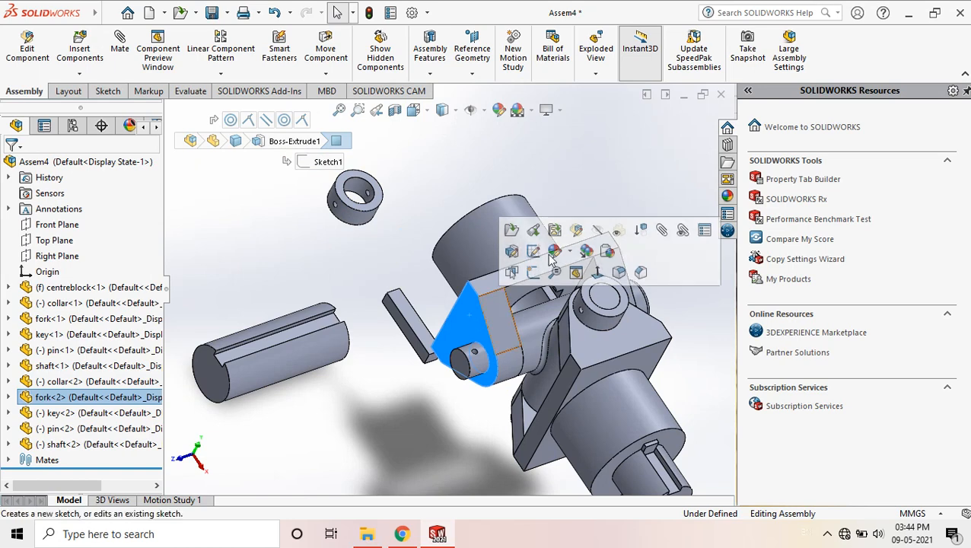
click(256, 208)
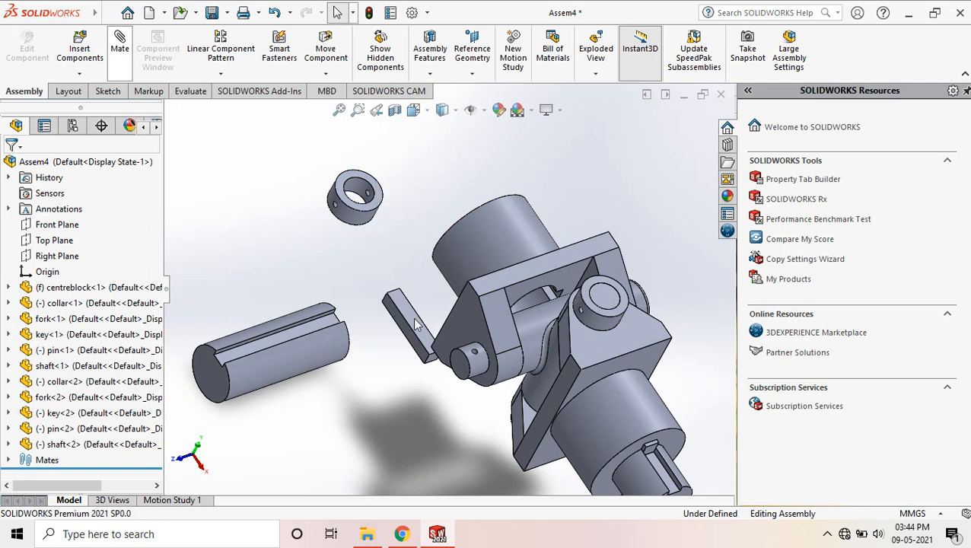
- Add a coincident mate between the second collar's end face and the second fork's outer lug face around the pin's drilled end
scroll(460, 301, down, 1)
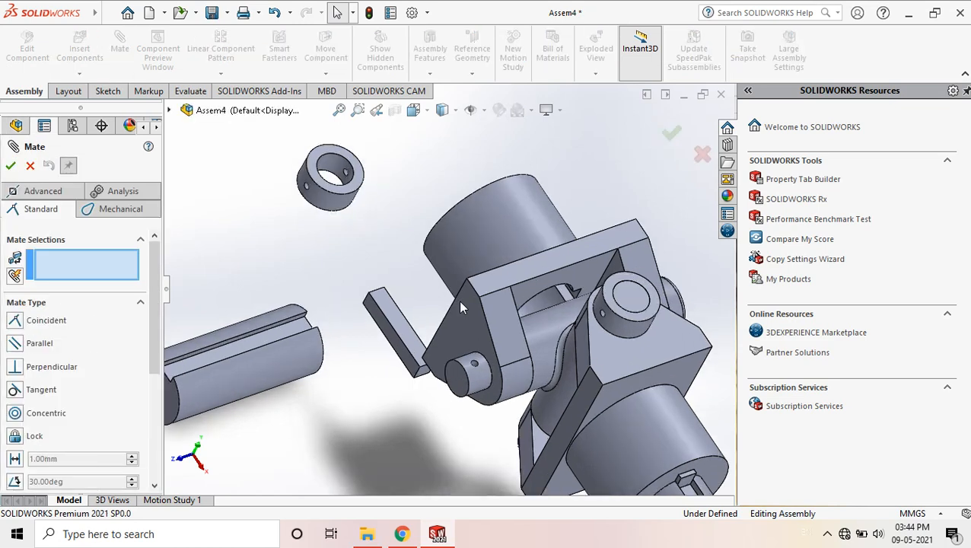
click(356, 169)
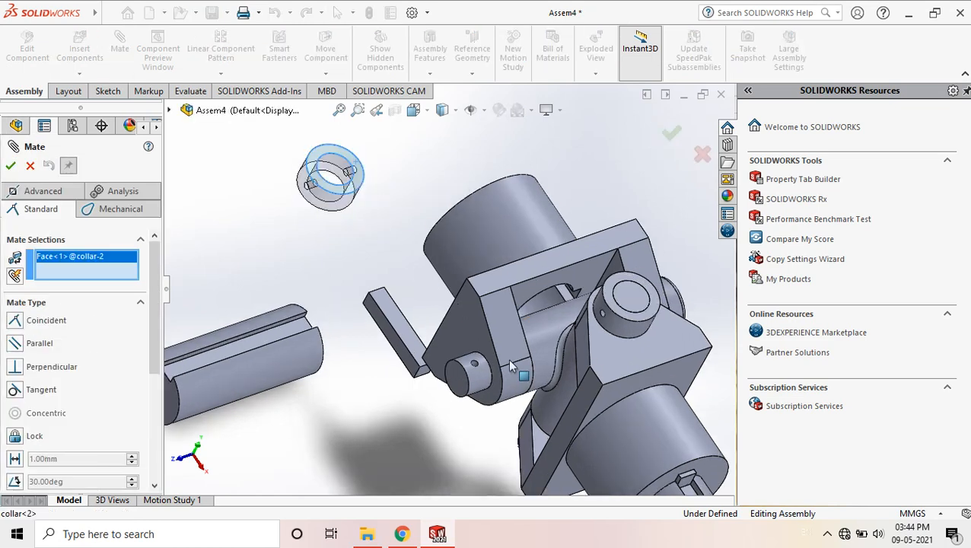
click(472, 332)
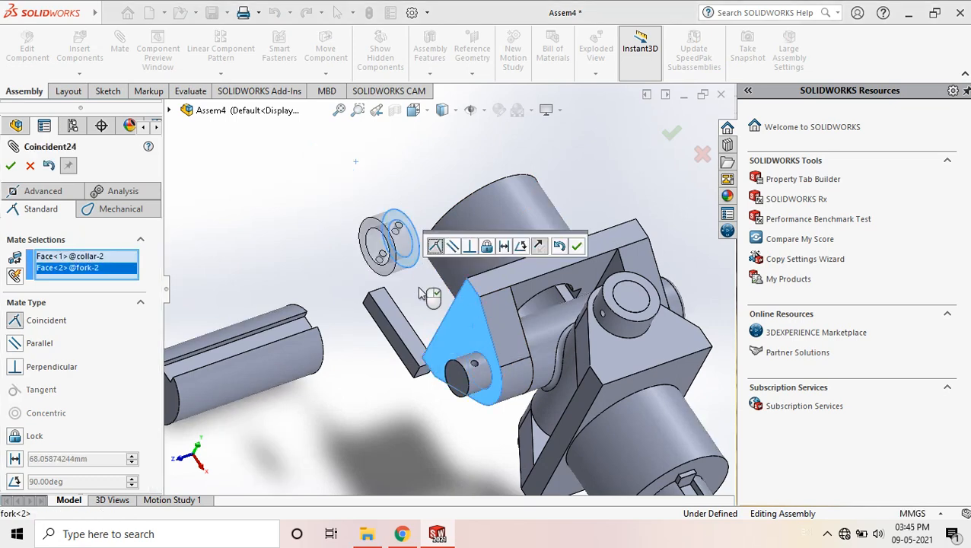
scroll(435, 293, down, 4)
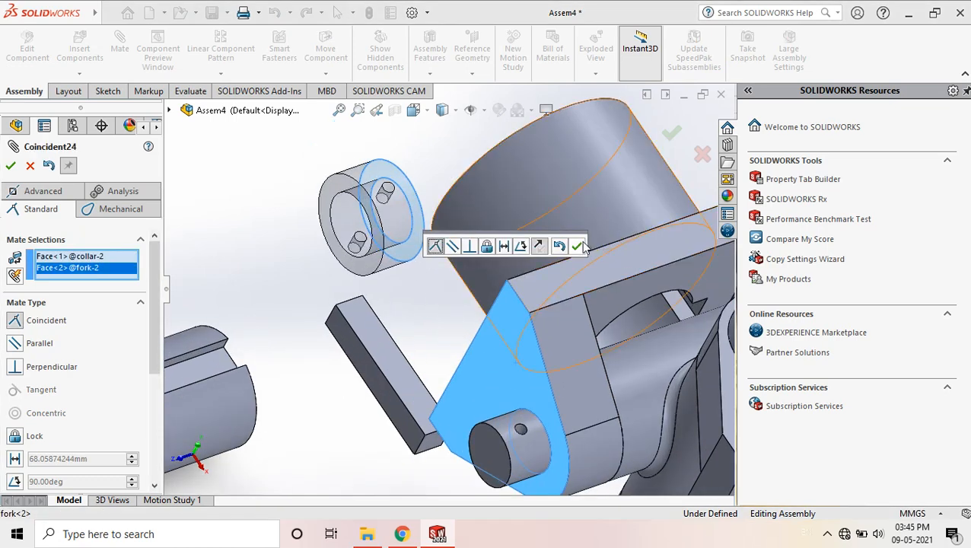
click(577, 247)
- Add a concentric mate between the small cross hole in the second pin and the matching cross hole in the second collar
scroll(520, 430, down, 8)
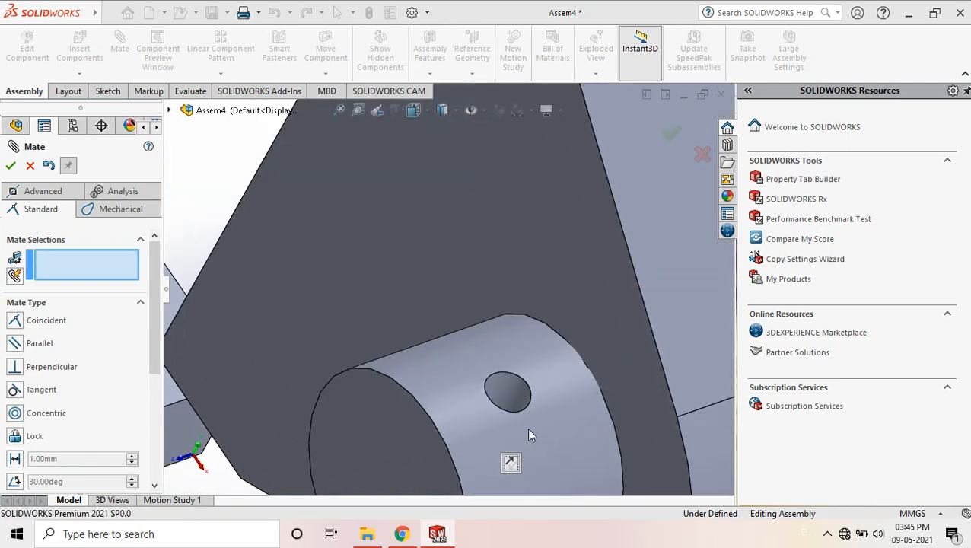
click(487, 346)
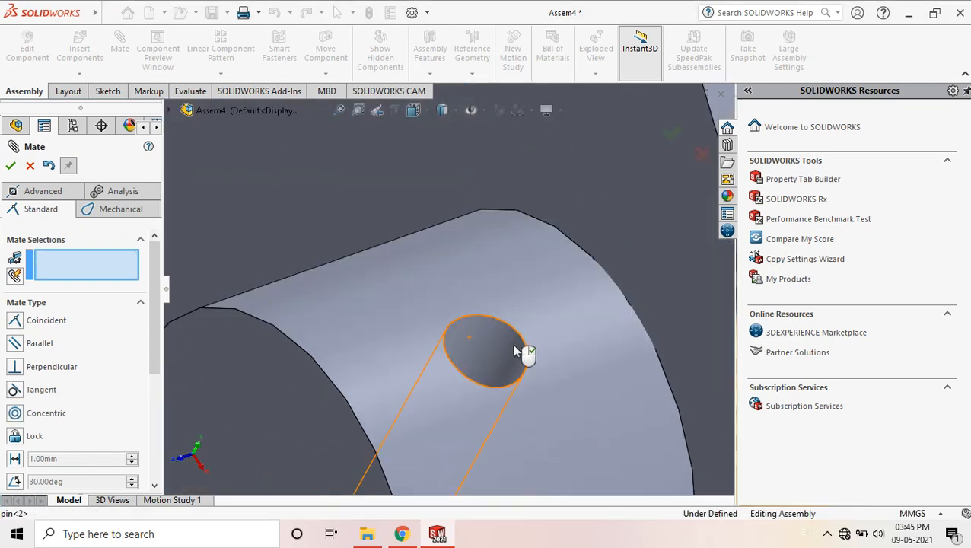
scroll(529, 367, up, 8)
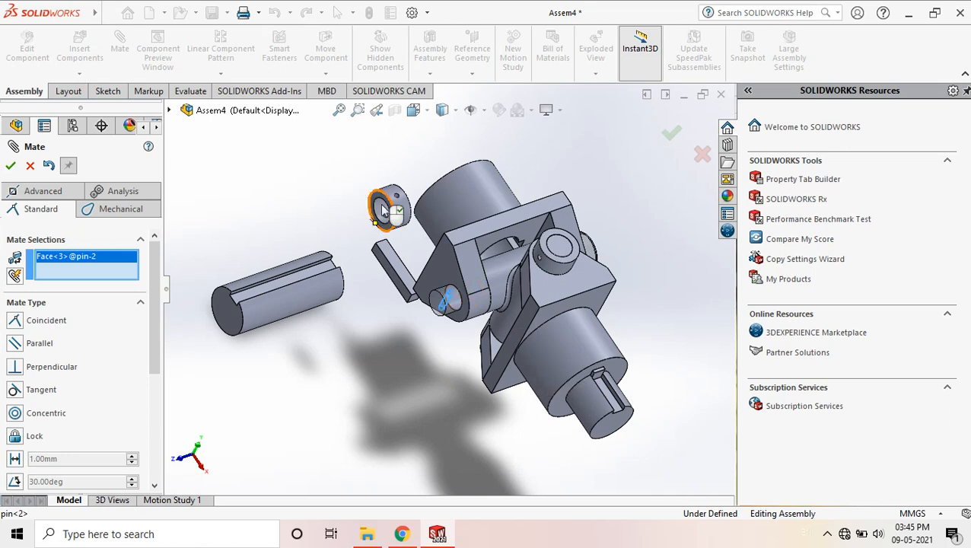
scroll(394, 217, down, 3)
scroll(399, 223, down, 5)
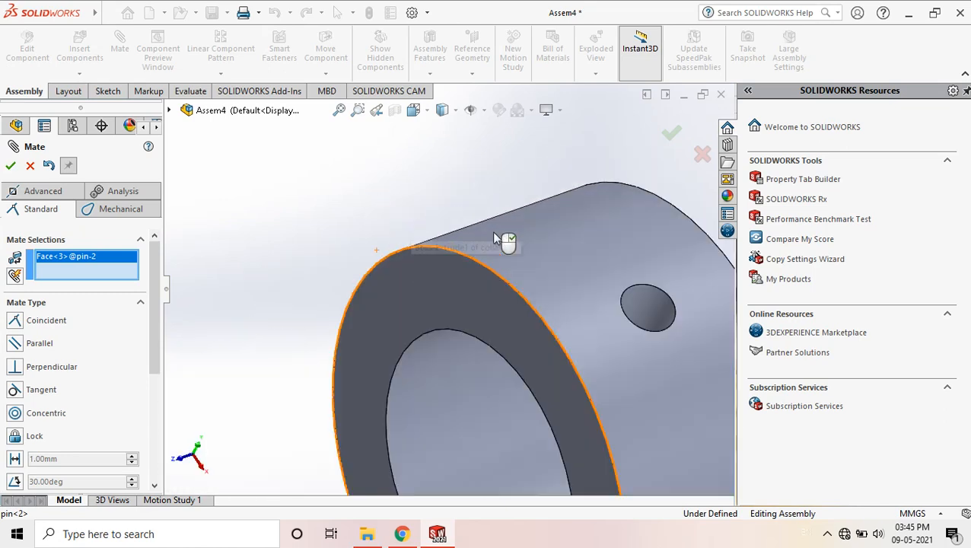
click(642, 305)
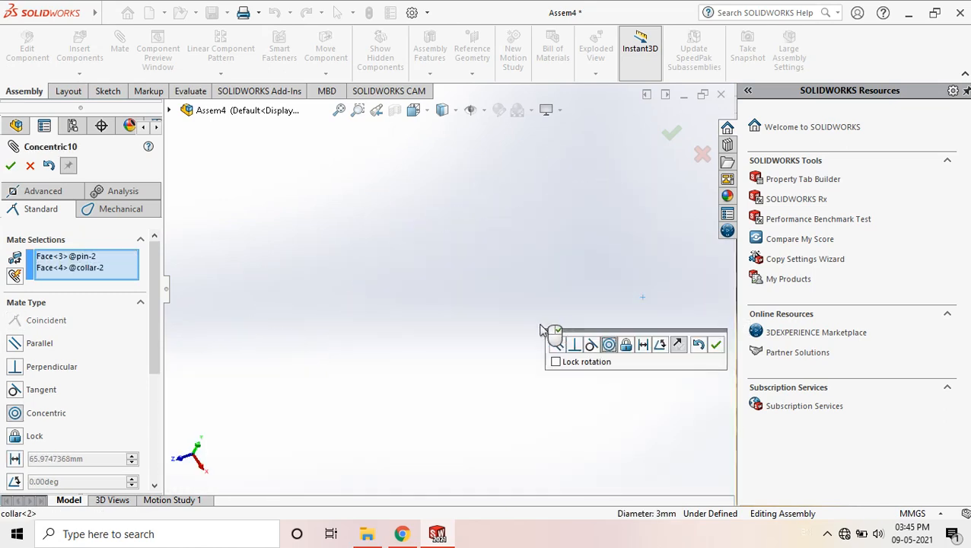
scroll(535, 331, up, 5)
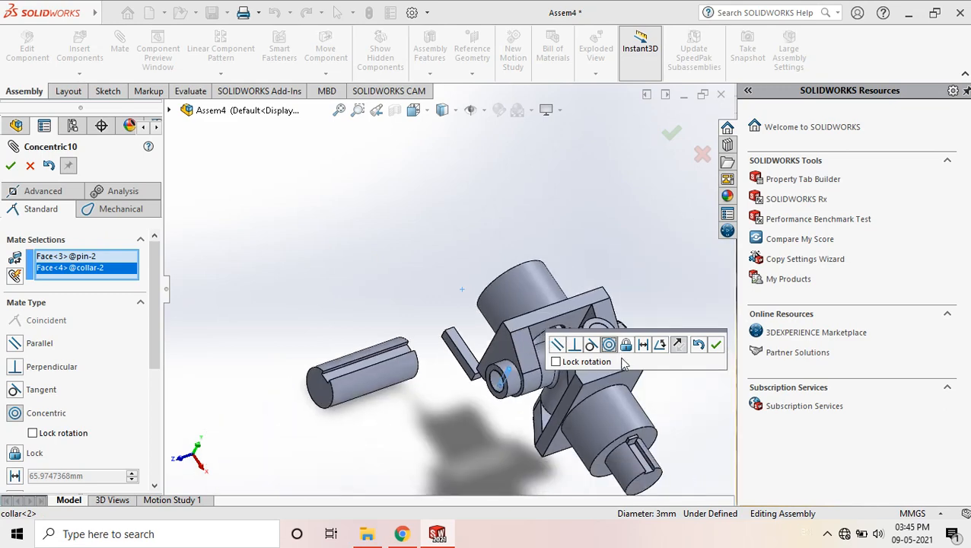
scroll(611, 396, down, 2)
scroll(611, 380, down, 1)
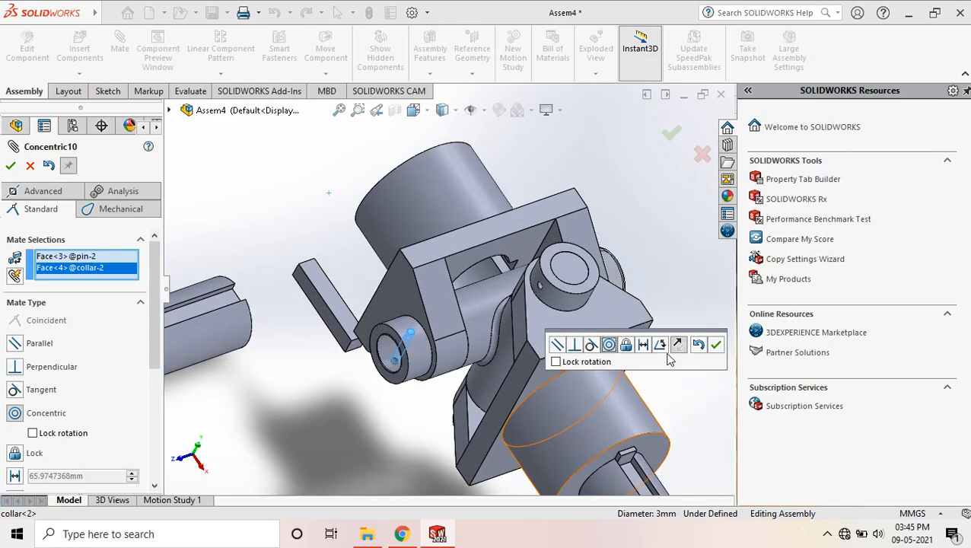
click(715, 346)
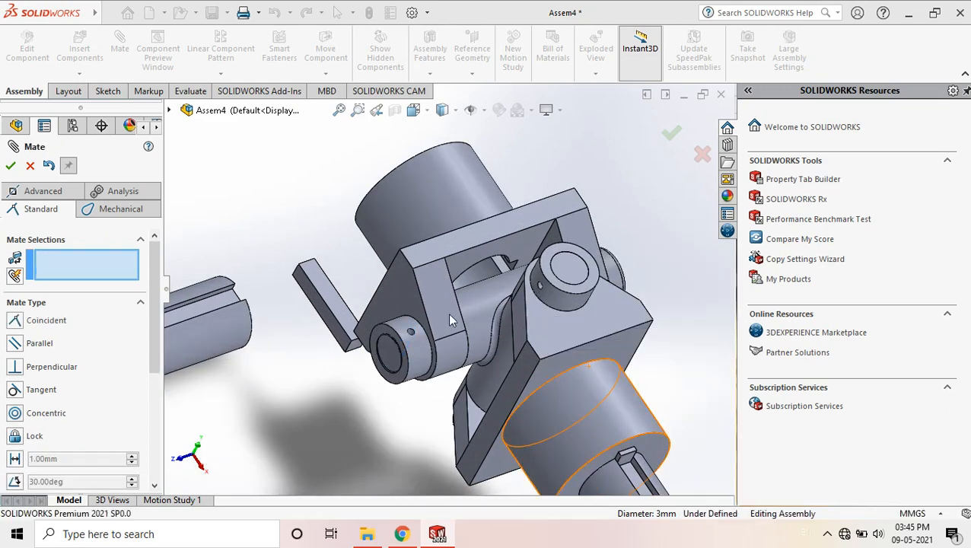
scroll(452, 326, up, 3)
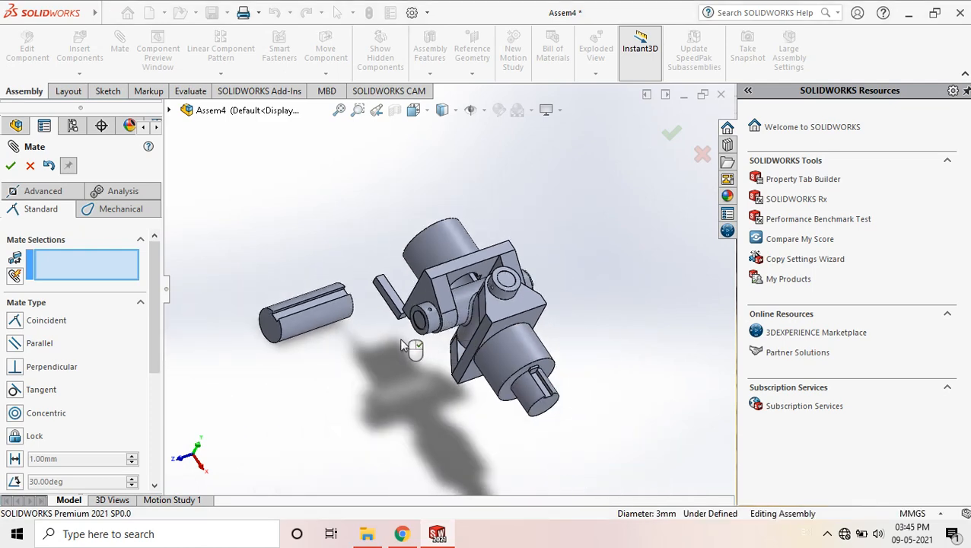
scroll(401, 346, up, 4)
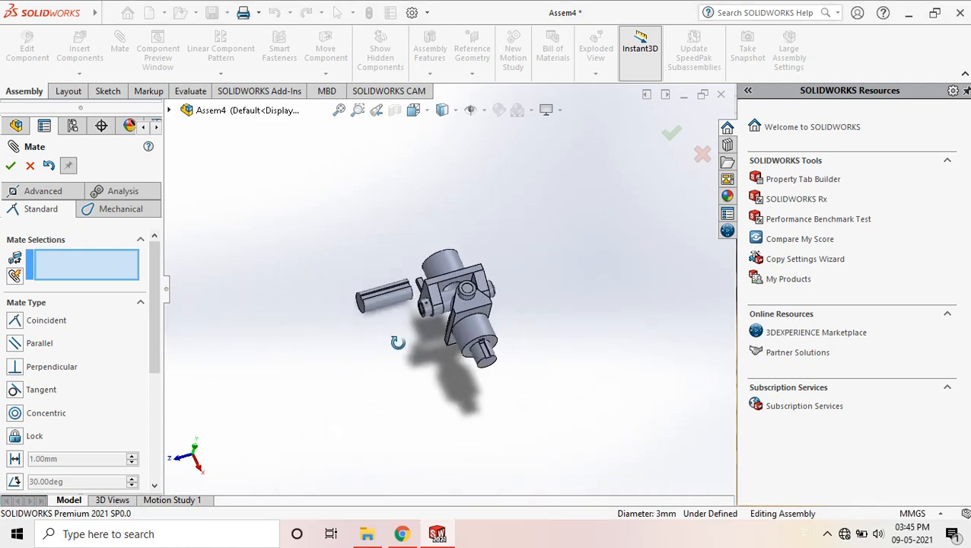
- Finish mating and examine how the second collar, pin and fork fit around the centre block from several sides
scroll(453, 305, down, 3)
middle_drag(461, 307, 466, 390)
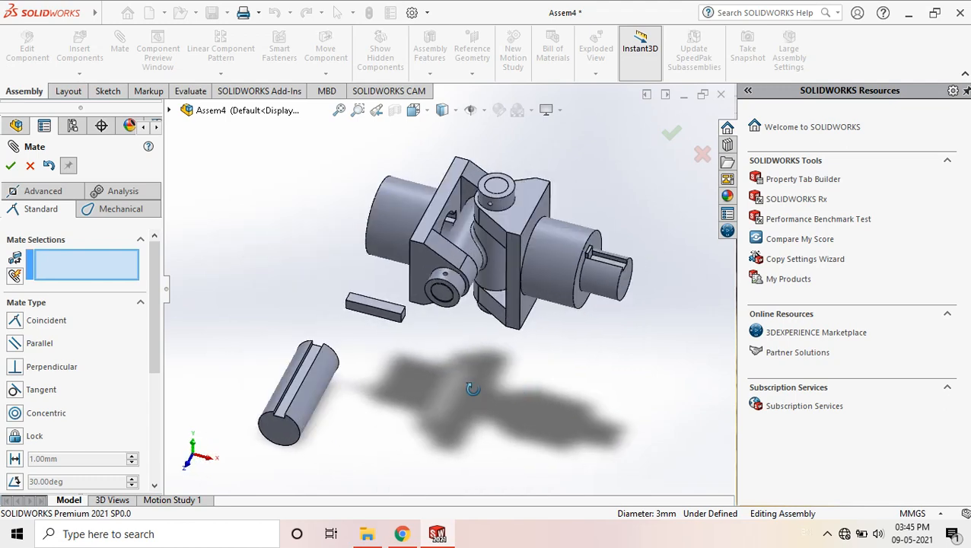
scroll(468, 207, down, 3)
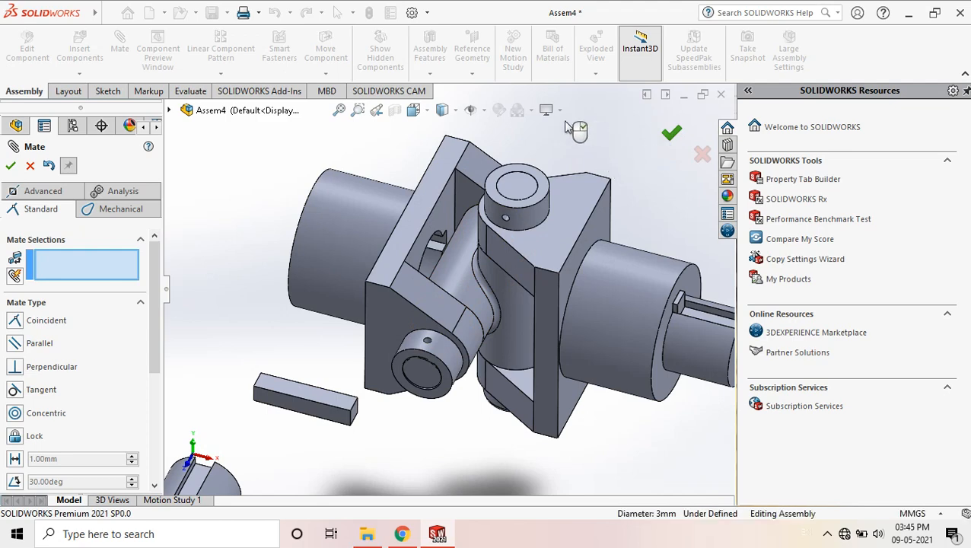
scroll(473, 275, up, 1)
scroll(475, 277, up, 2)
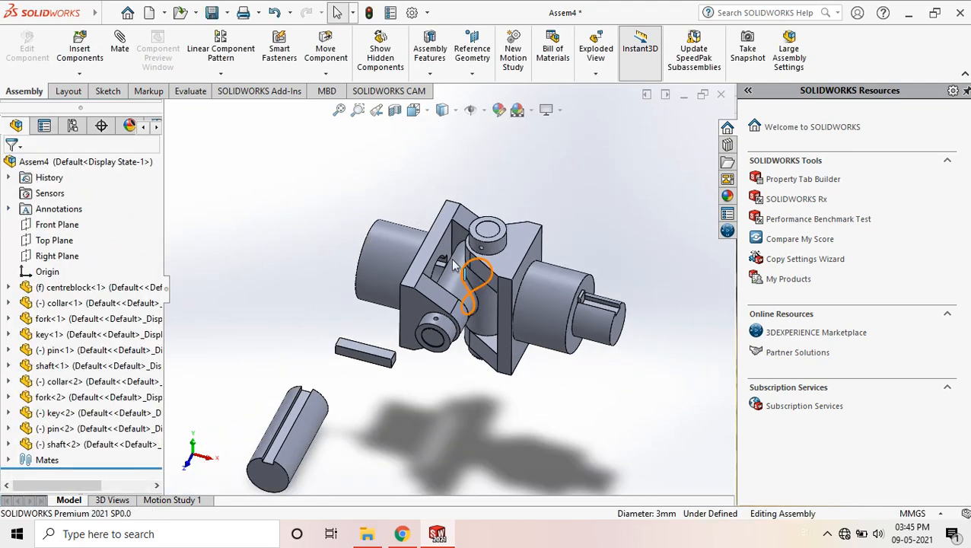
middle_drag(358, 168, 373, 163)
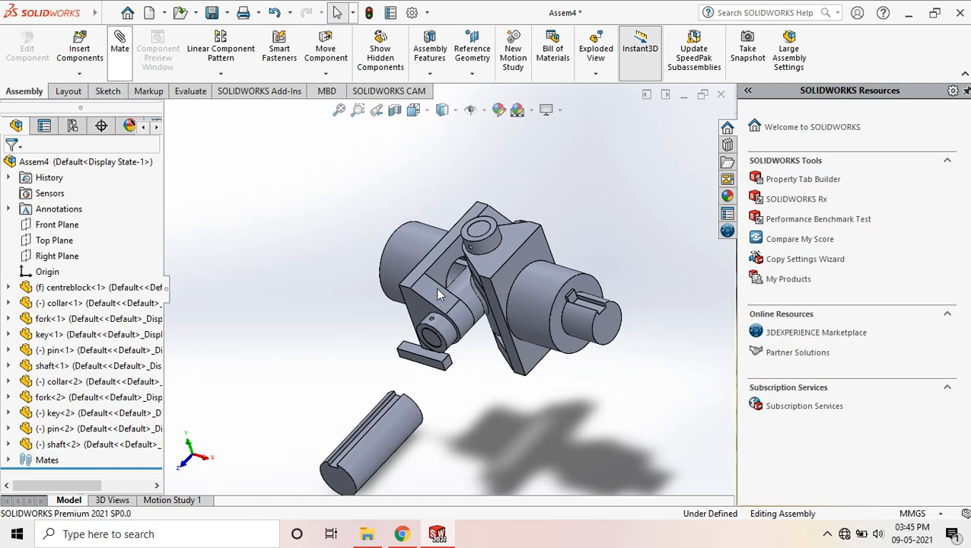
- Start a coincident mate between the second fork's inner base face and the end face of the second shaft
scroll(444, 270, down, 3)
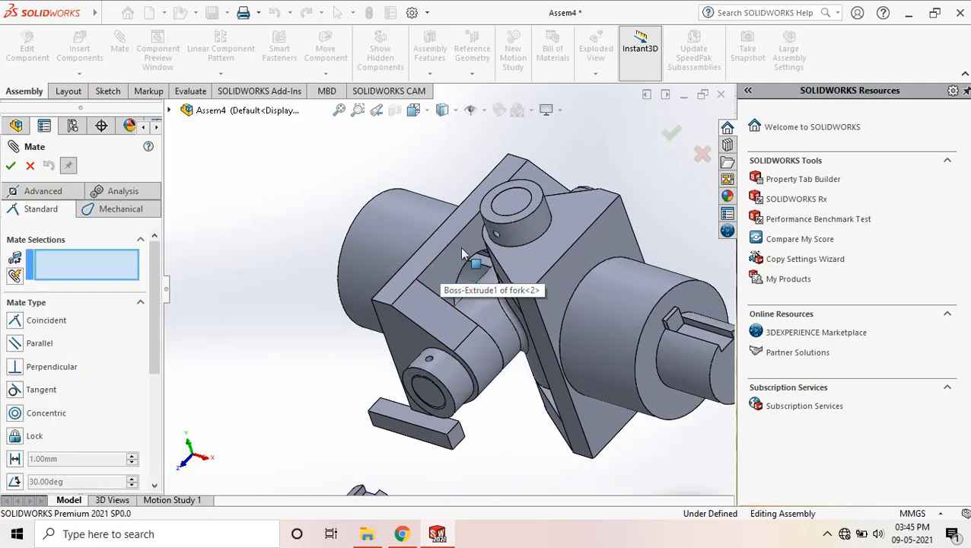
scroll(460, 246, up, 3)
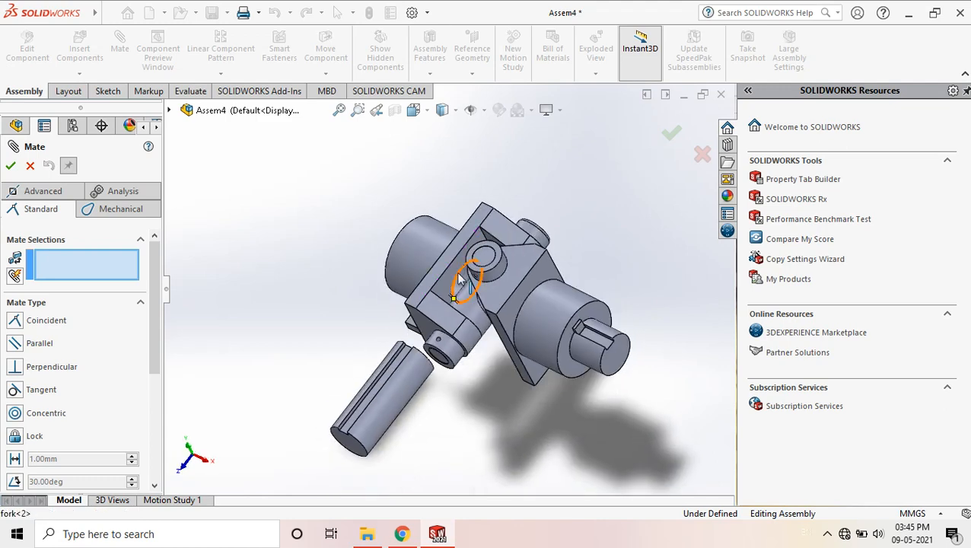
scroll(458, 279, down, 2)
click(447, 281)
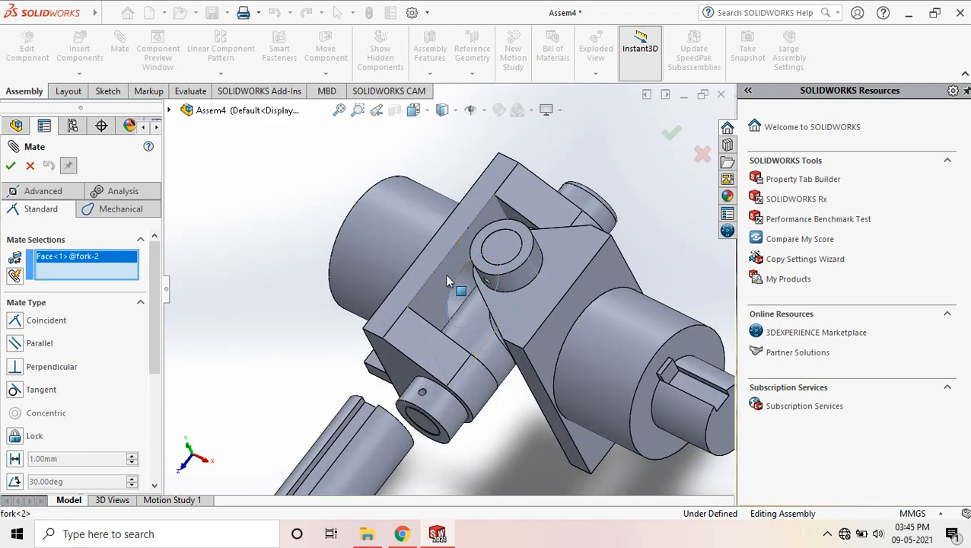
scroll(449, 282, up, 3)
scroll(378, 396, down, 3)
scroll(404, 365, down, 2)
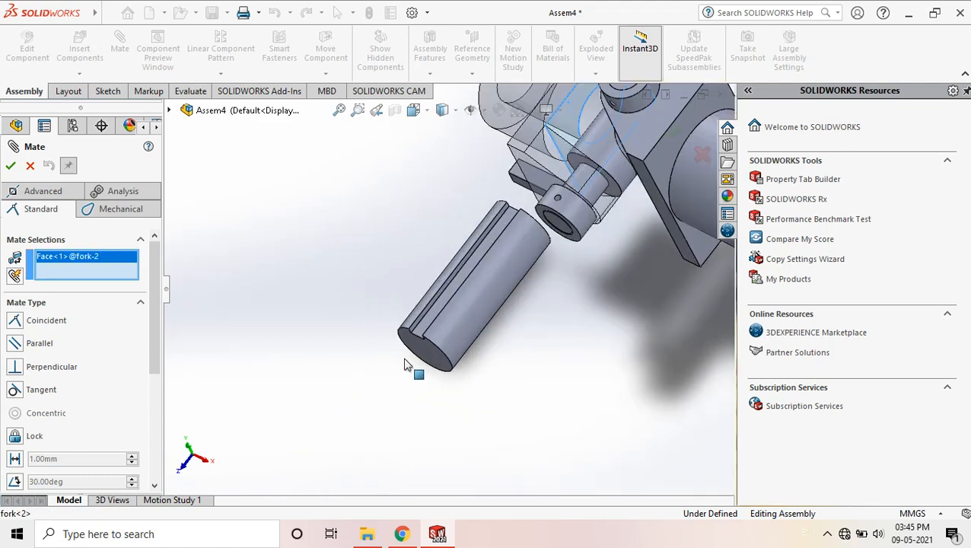
click(424, 355)
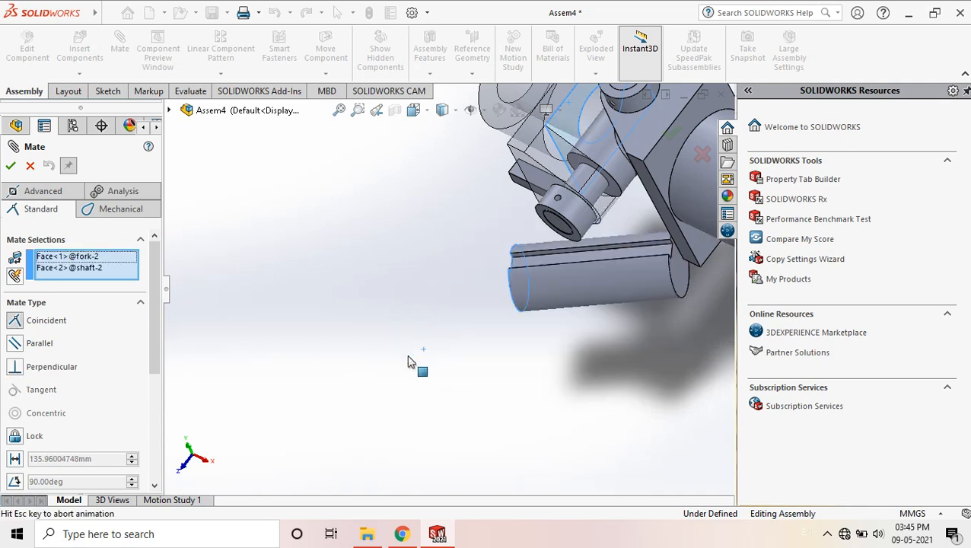
- Flip the coincident mate's alignment so the second shaft points outward on the hub side of the second fork, and accept it
scroll(466, 318, up, 4)
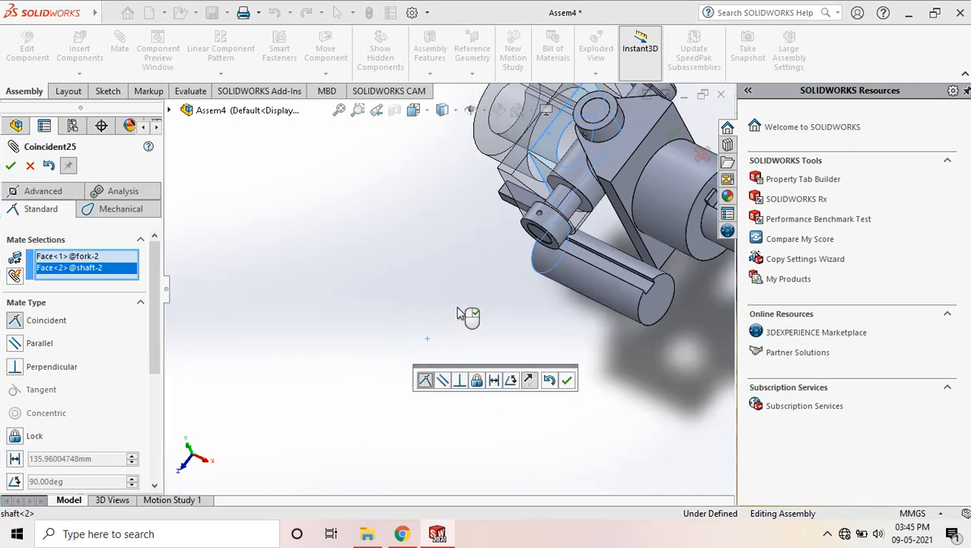
middle_drag(487, 247, 344, 261)
scroll(544, 308, down, 1)
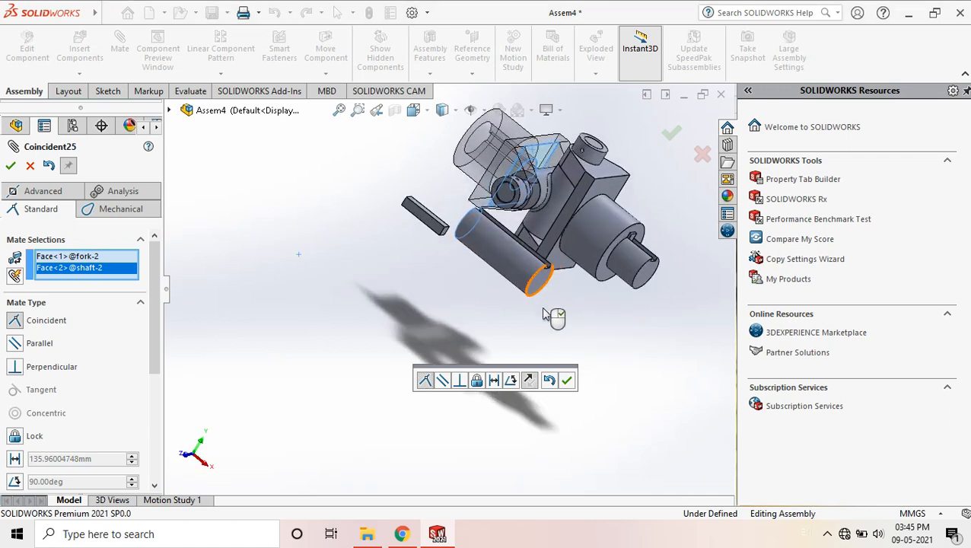
click(530, 383)
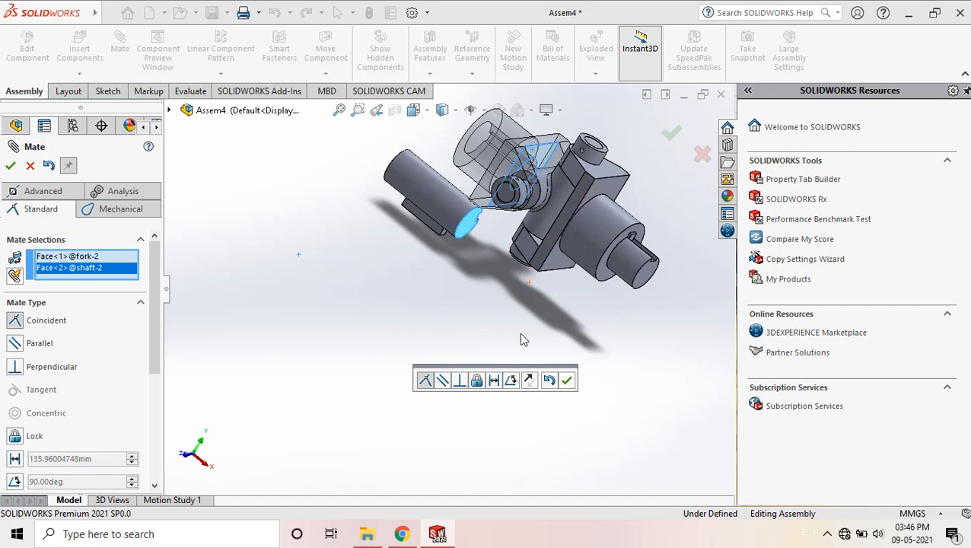
click(567, 380)
- Add a concentric mate between the second shaft's cylindrical face and the bore of the second fork
scroll(445, 212, down, 3)
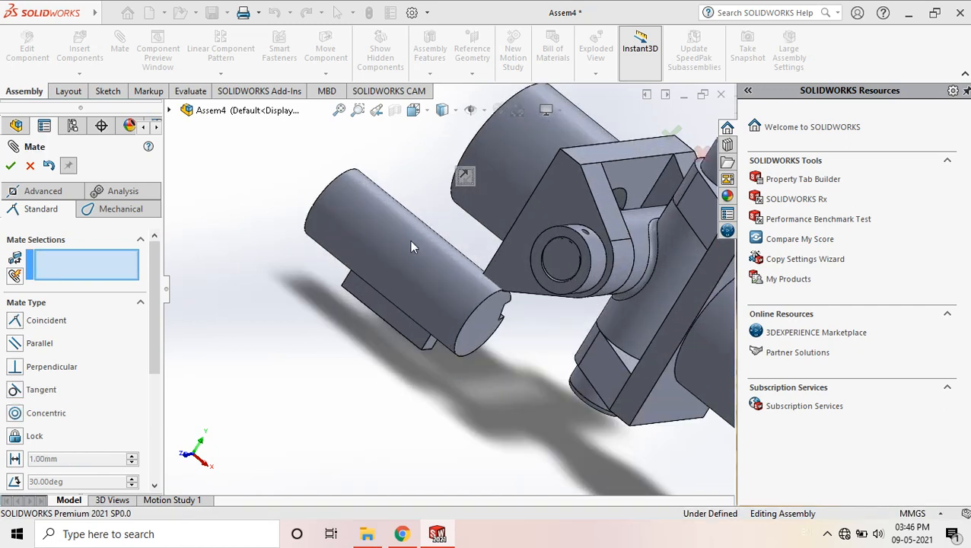
scroll(392, 235, up, 3)
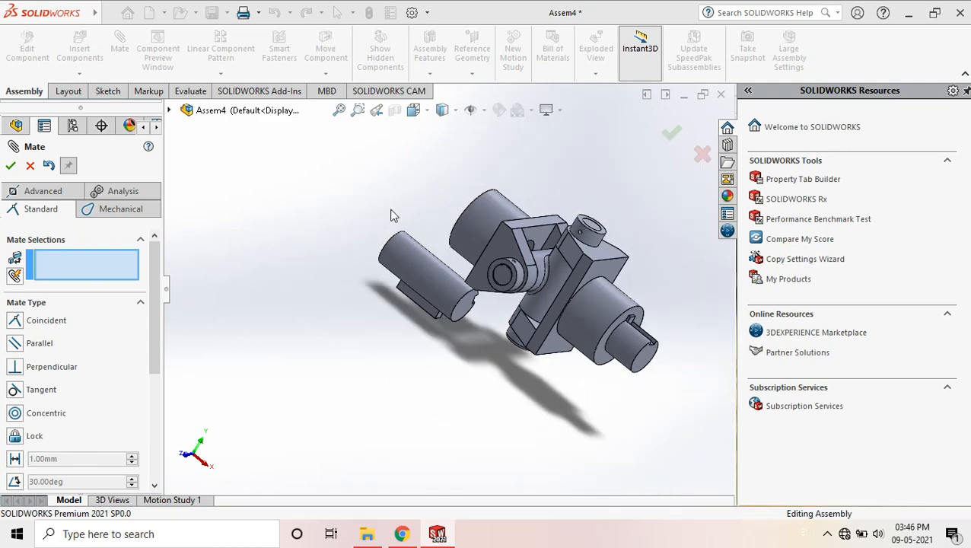
middle_drag(493, 236, 420, 265)
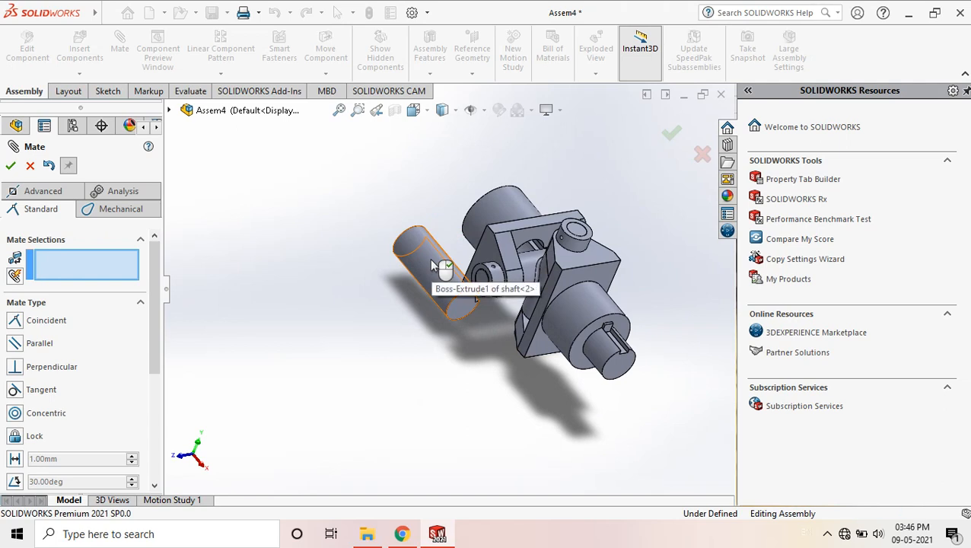
click(433, 266)
scroll(543, 248, down, 4)
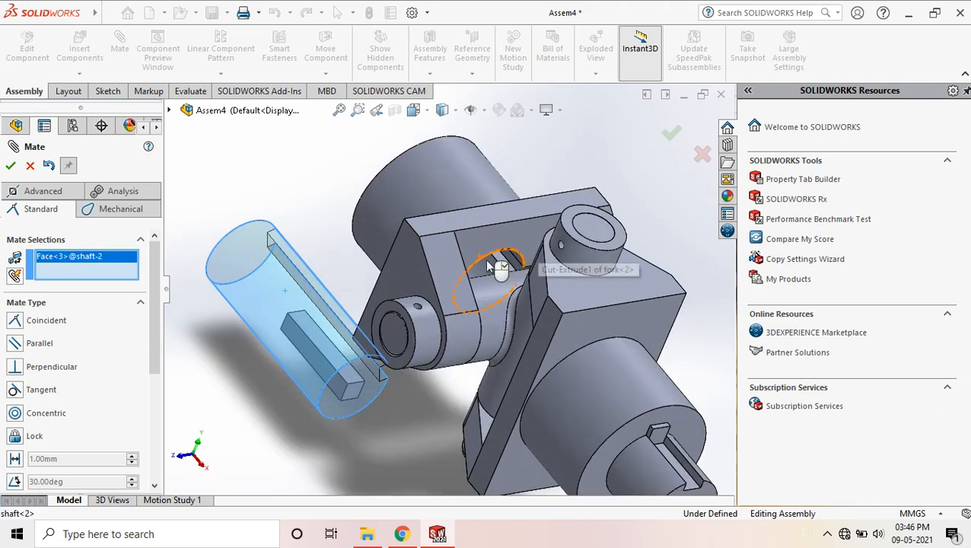
click(494, 267)
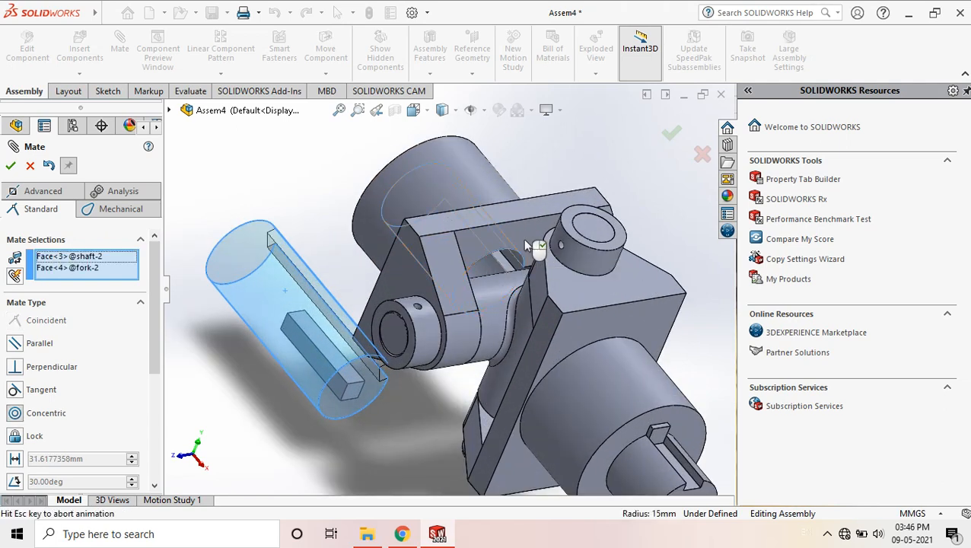
scroll(493, 236, up, 1)
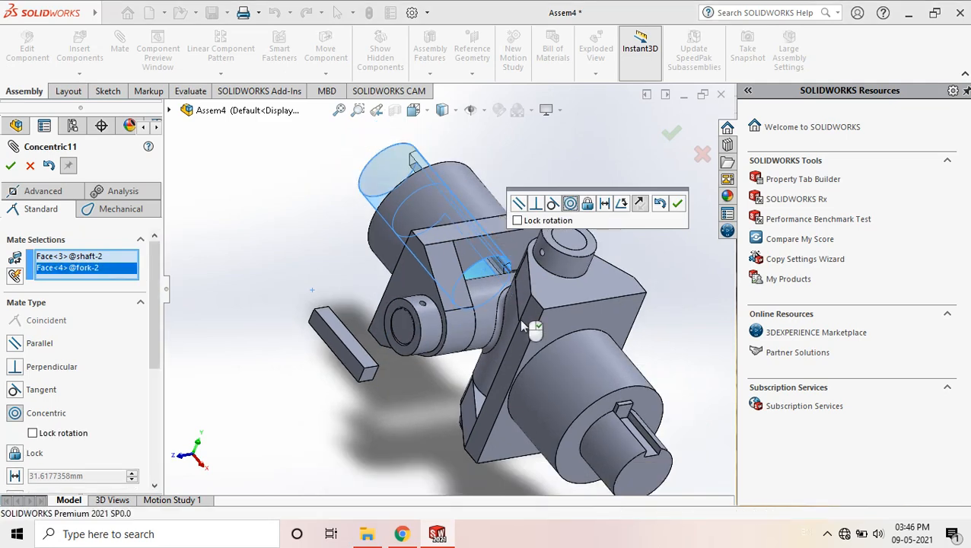
middle_drag(604, 422, 554, 232)
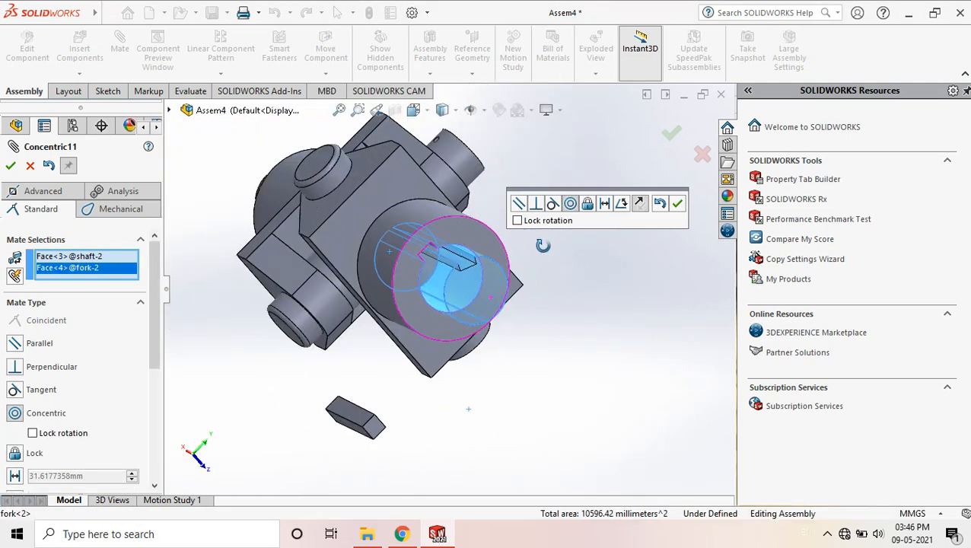
click(677, 204)
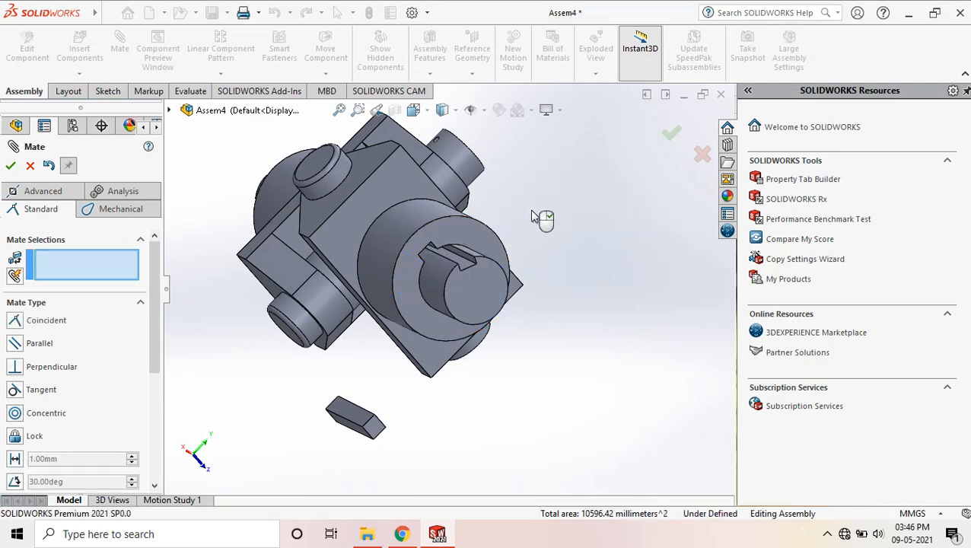
- Add a coincident mate between the side walls of the second fork's keyway and the second shaft's keyway, and finish mating
middle_drag(537, 182, 461, 219)
scroll(452, 238, down, 5)
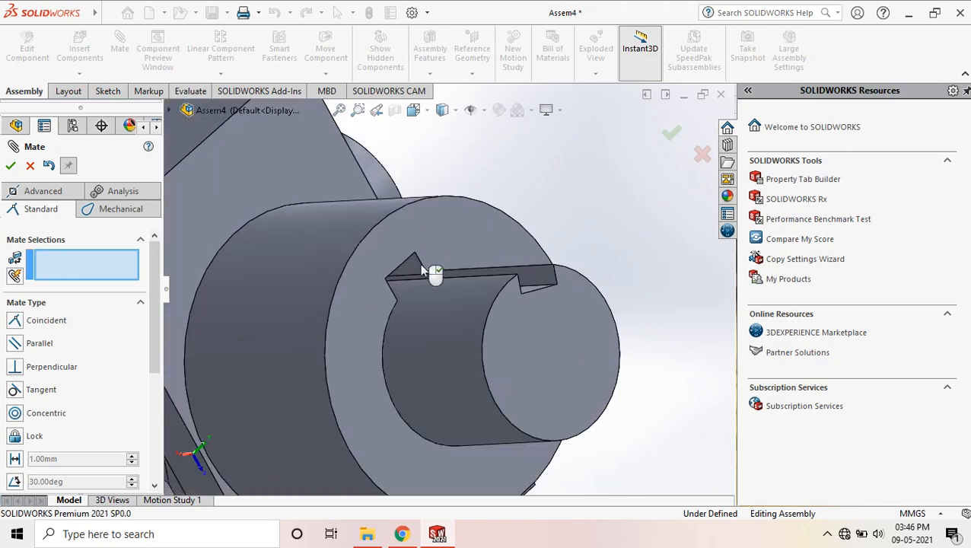
click(415, 261)
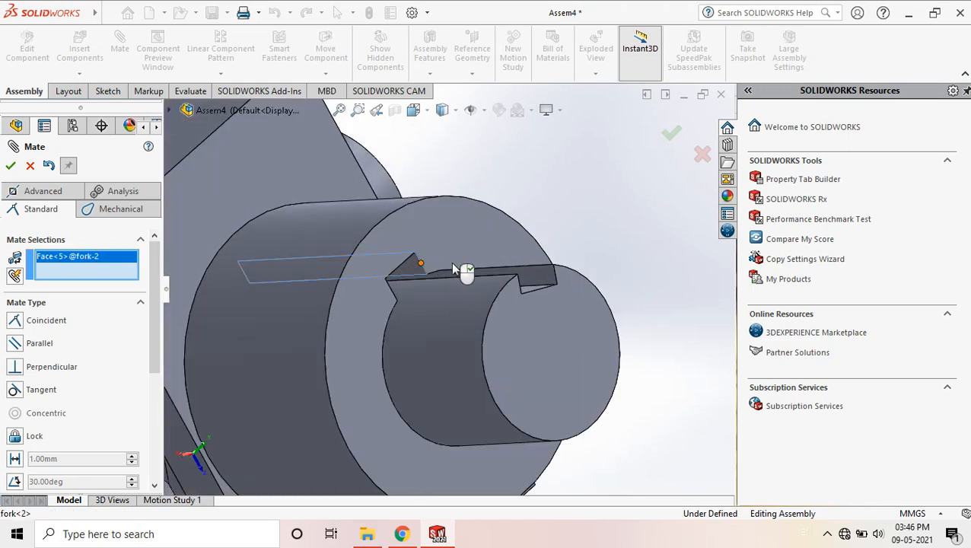
click(541, 276)
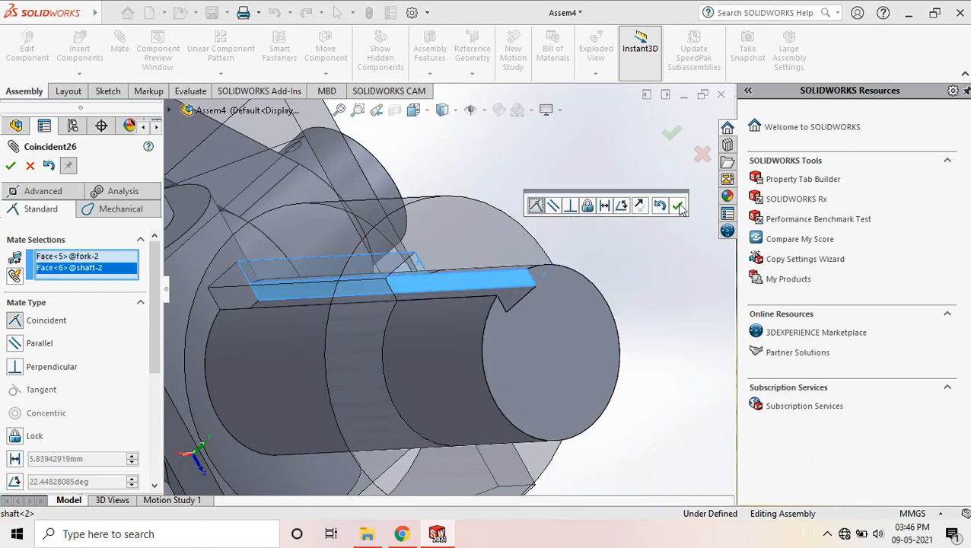
key(Return)
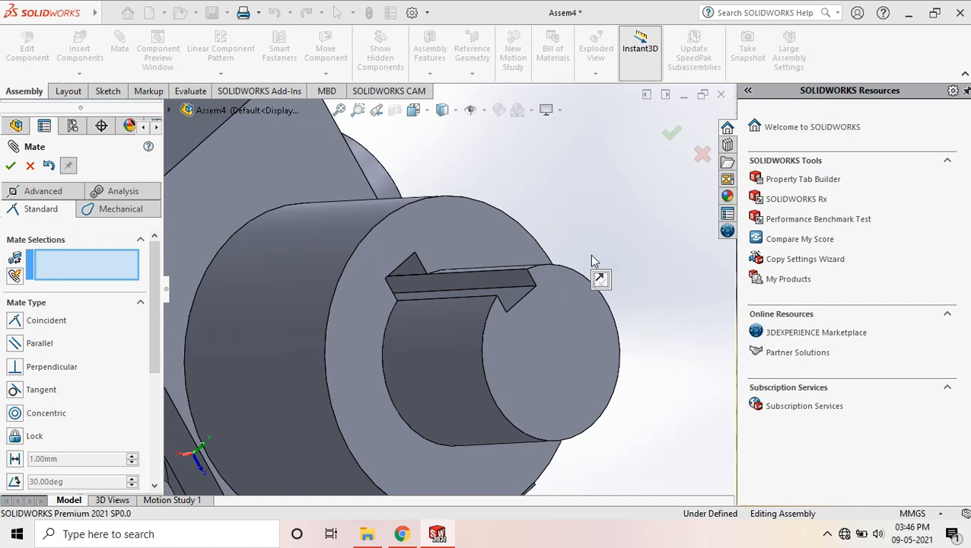
scroll(578, 234, up, 5)
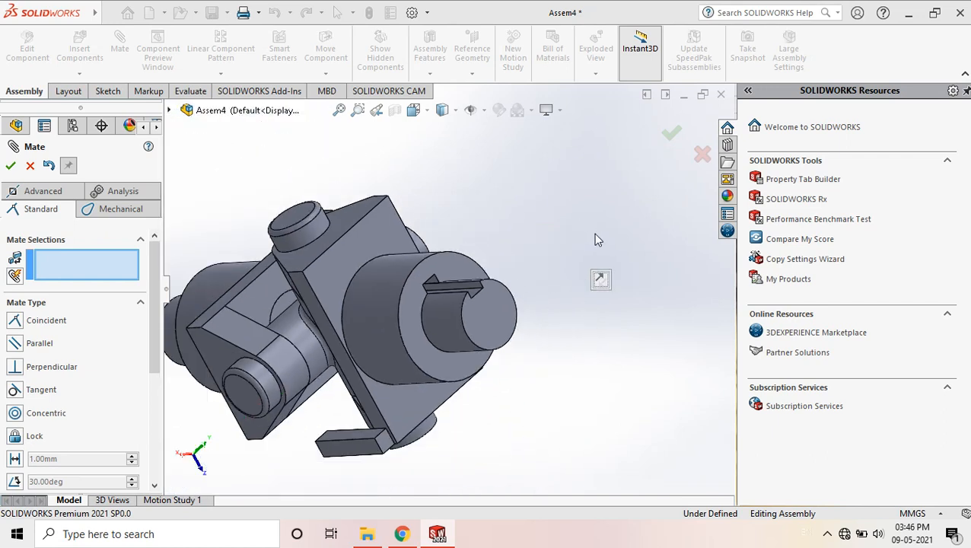
scroll(594, 255, up, 2)
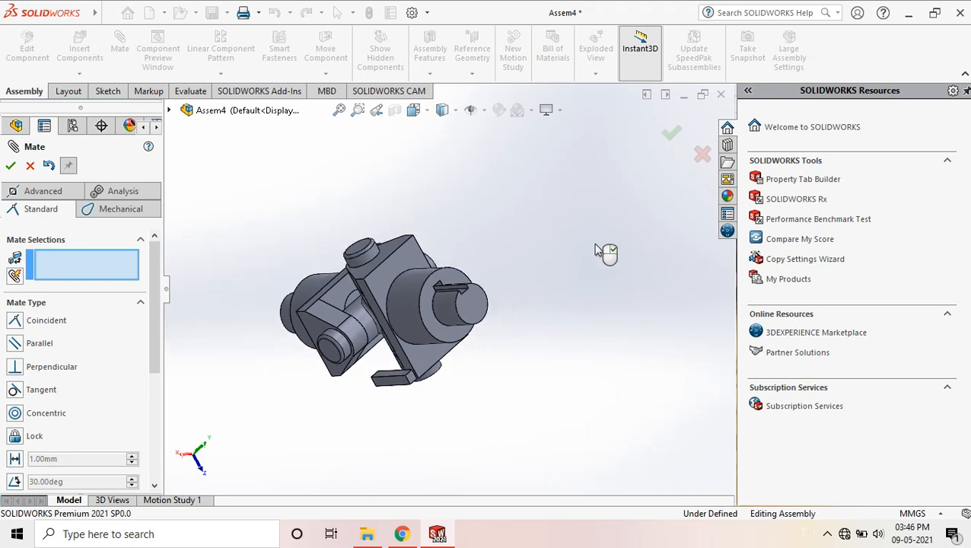
middle_drag(604, 226, 622, 191)
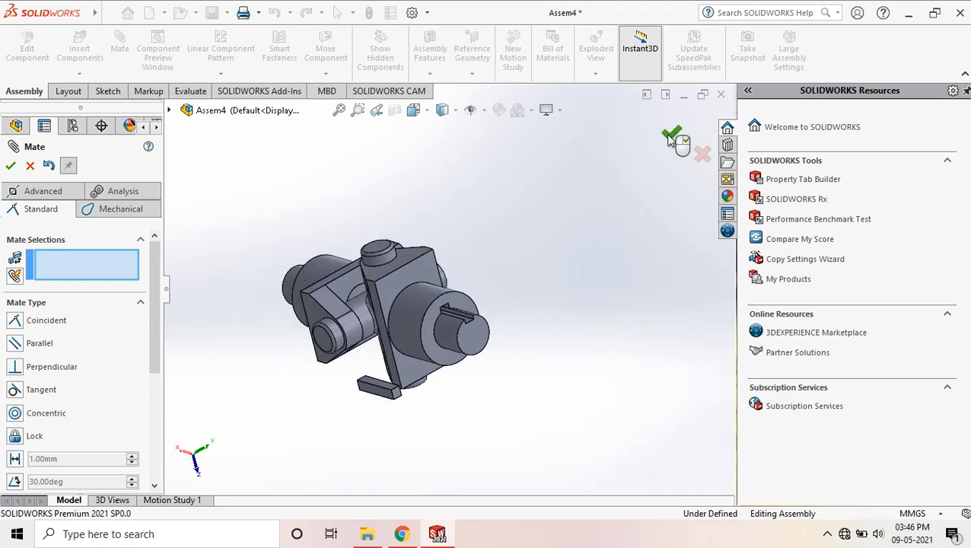
key(Escape)
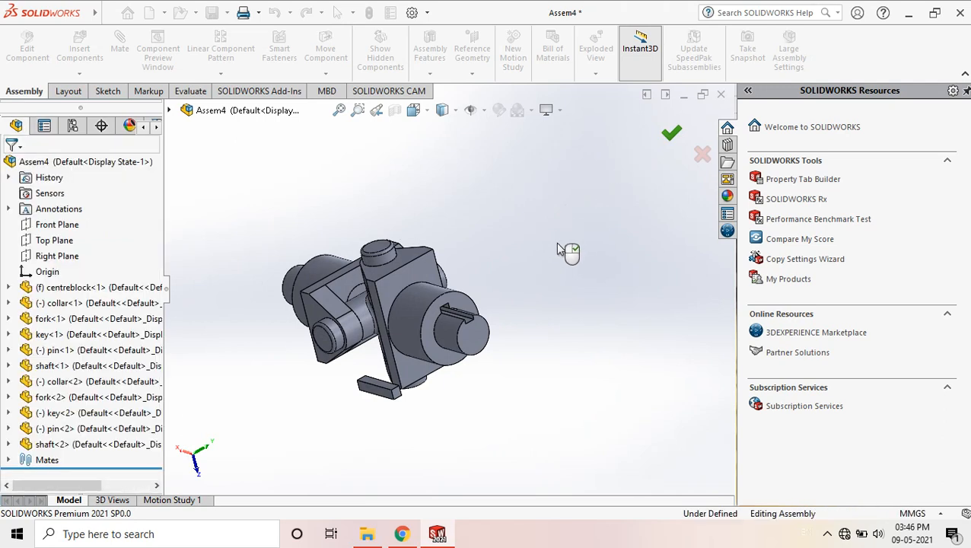
- Add a coincident mate between the second key's long bottom face and the floor of the second shaft's keyway
scroll(532, 263, down, 3)
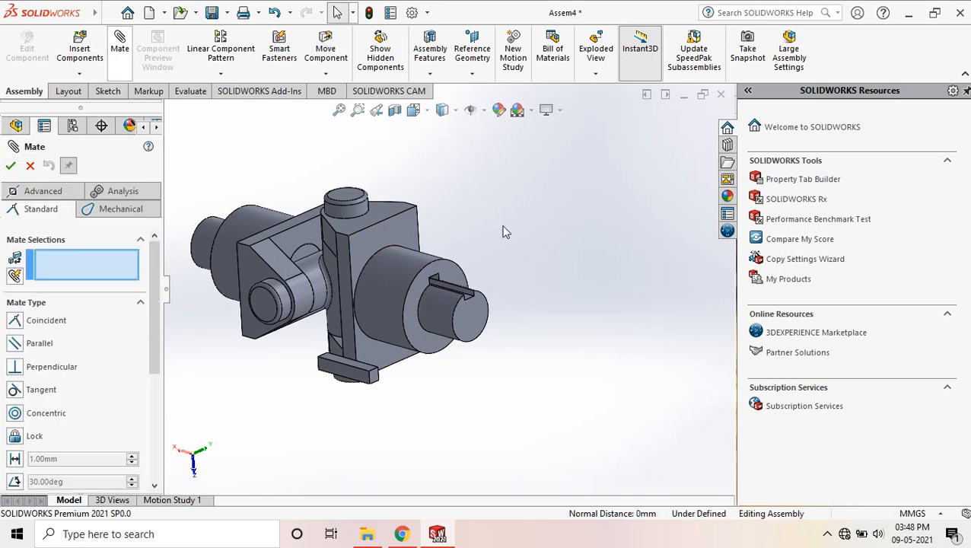
middle_drag(371, 336, 372, 310)
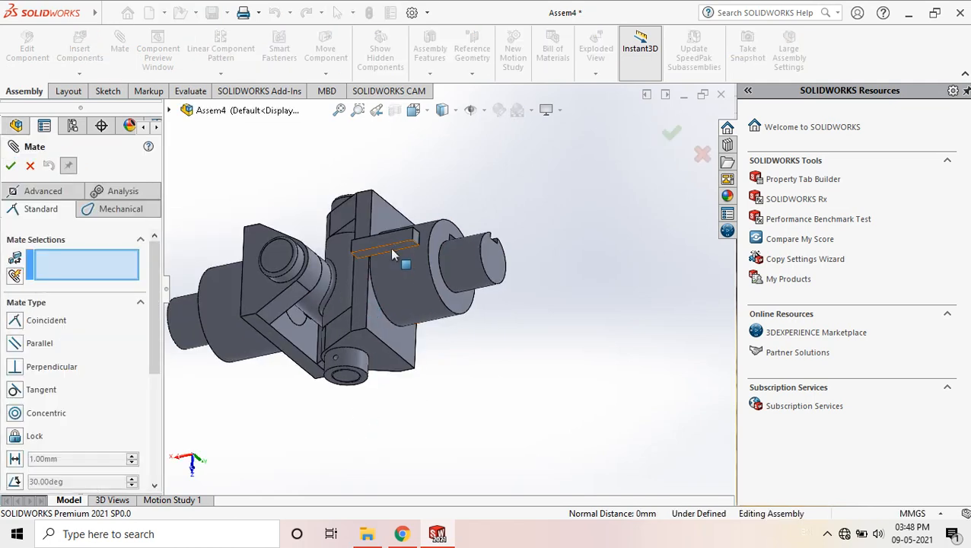
scroll(390, 248, down, 5)
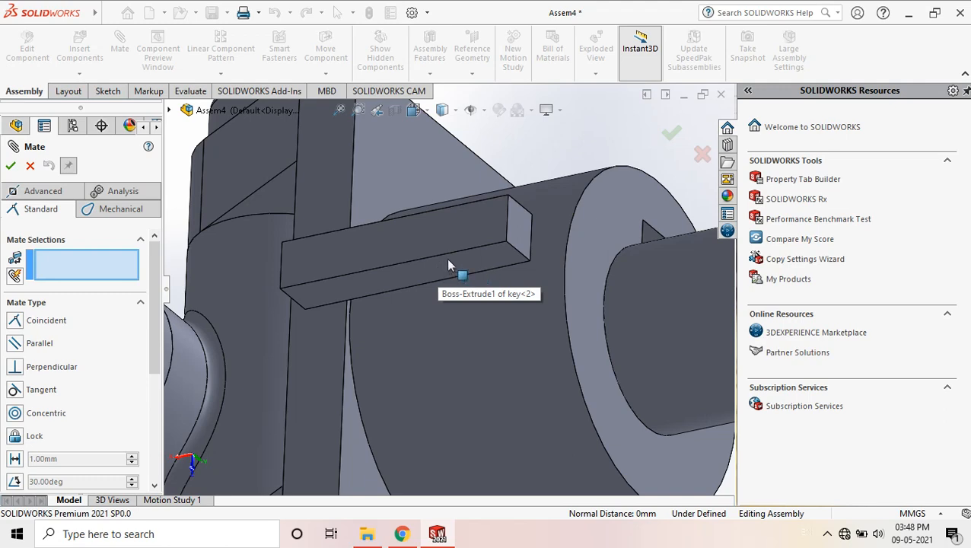
click(459, 276)
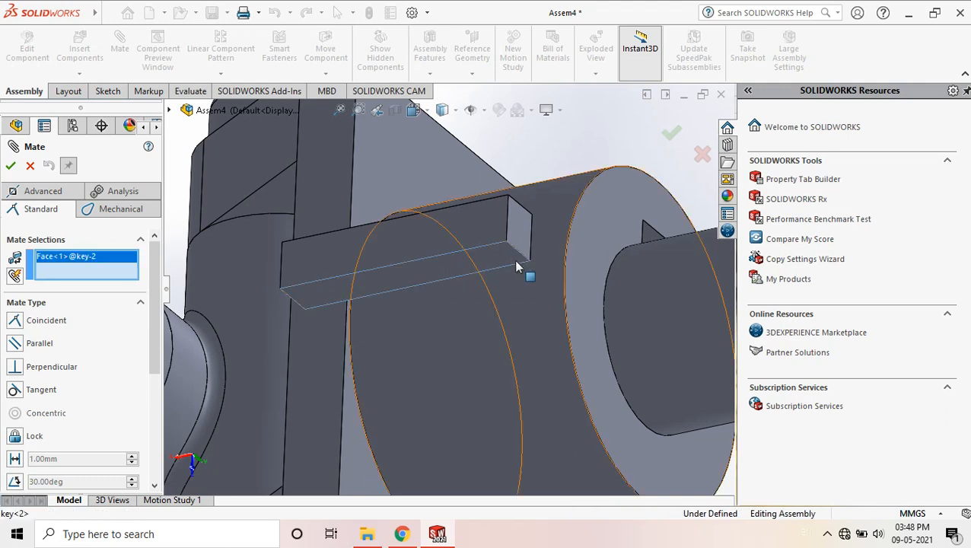
middle_drag(559, 330, 584, 312)
scroll(601, 313, down, 3)
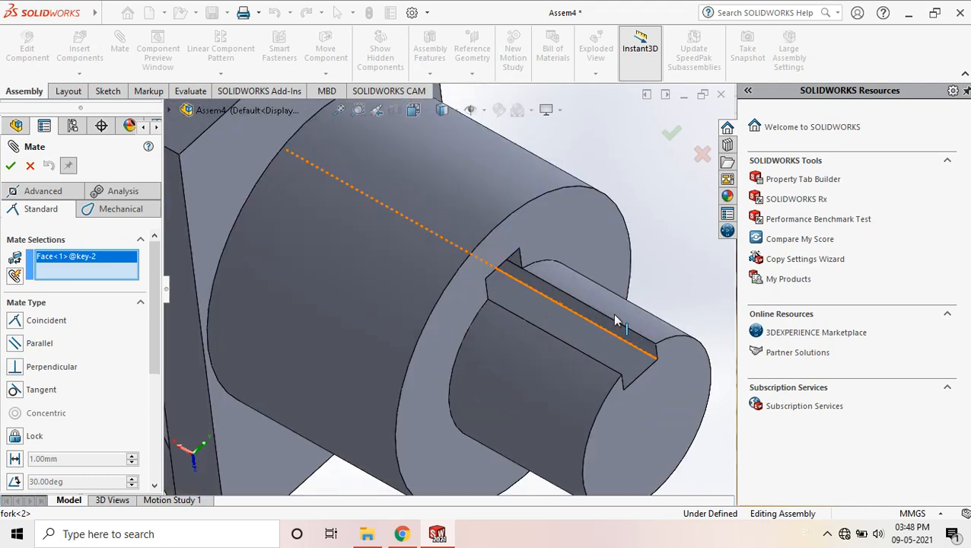
click(597, 351)
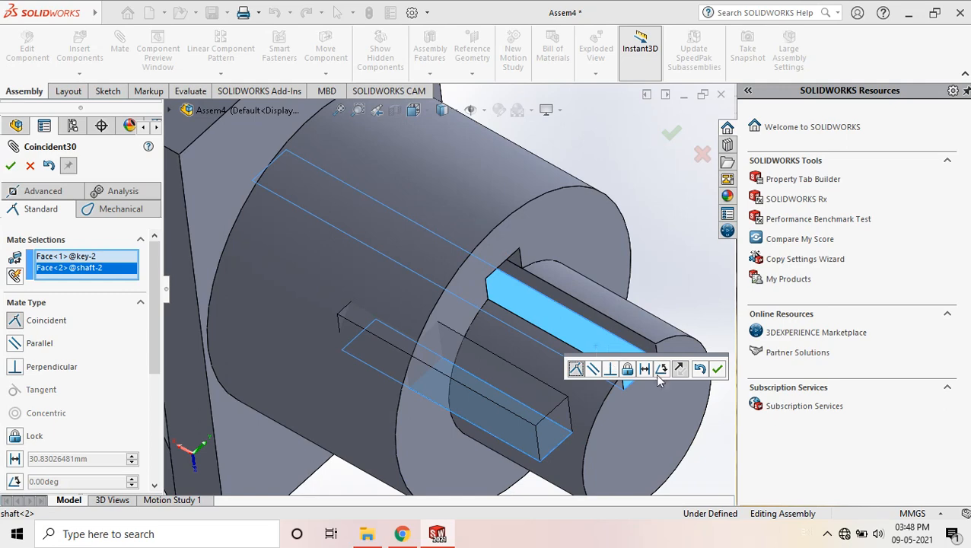
scroll(474, 275, up, 5)
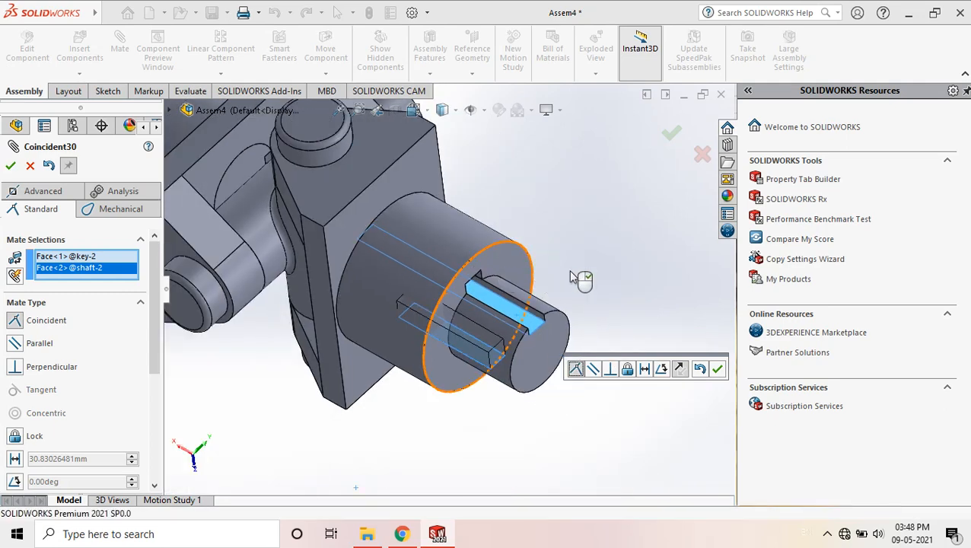
middle_drag(624, 237, 531, 282)
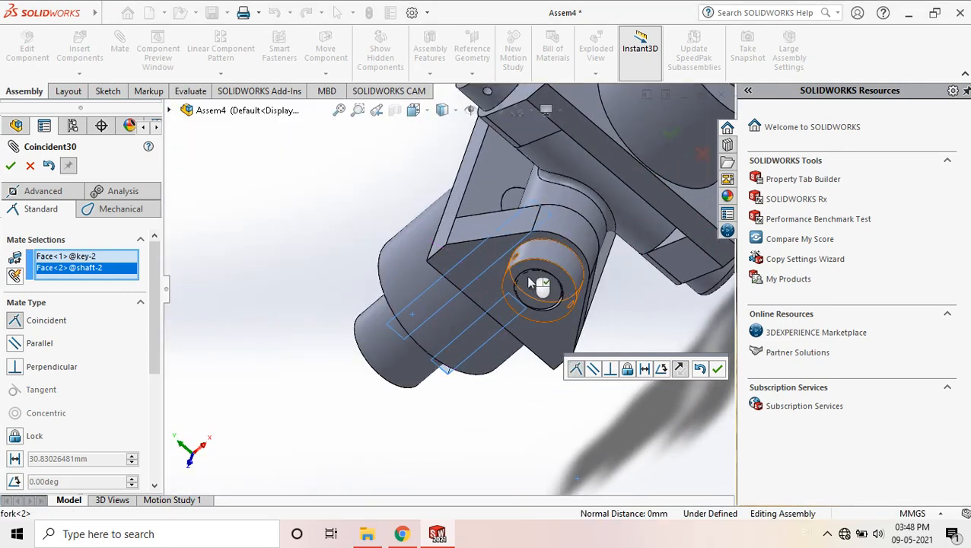
scroll(529, 279, up, 2)
click(717, 369)
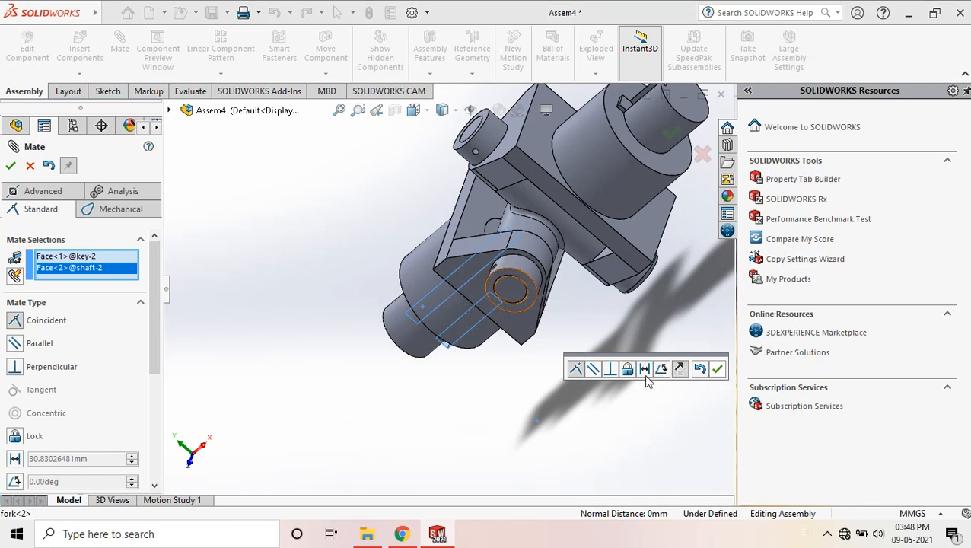
- Add a 10 mm distance mate between the second key's inner end face and the inner base face of the second fork
scroll(481, 403, up, 2)
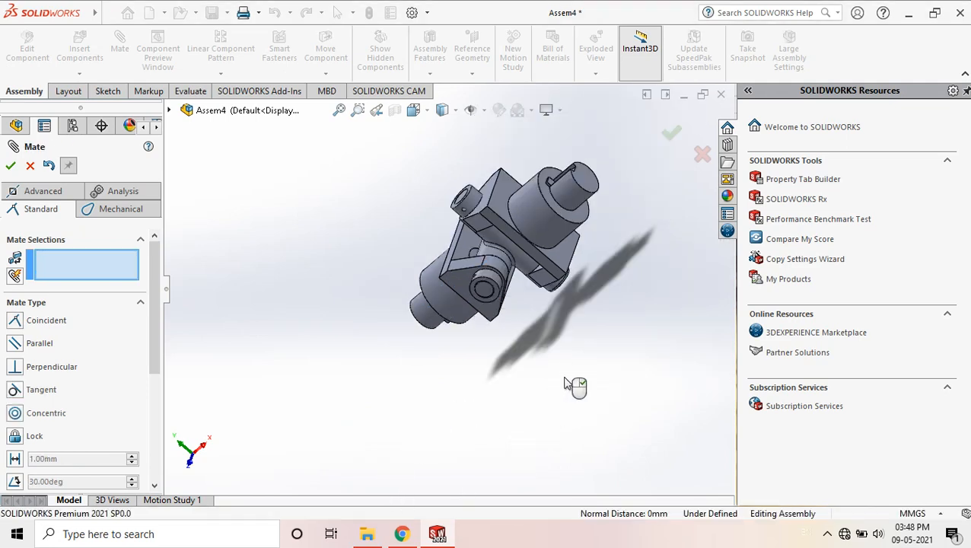
middle_drag(544, 303, 619, 331)
scroll(626, 252, down, 2)
scroll(626, 257, down, 6)
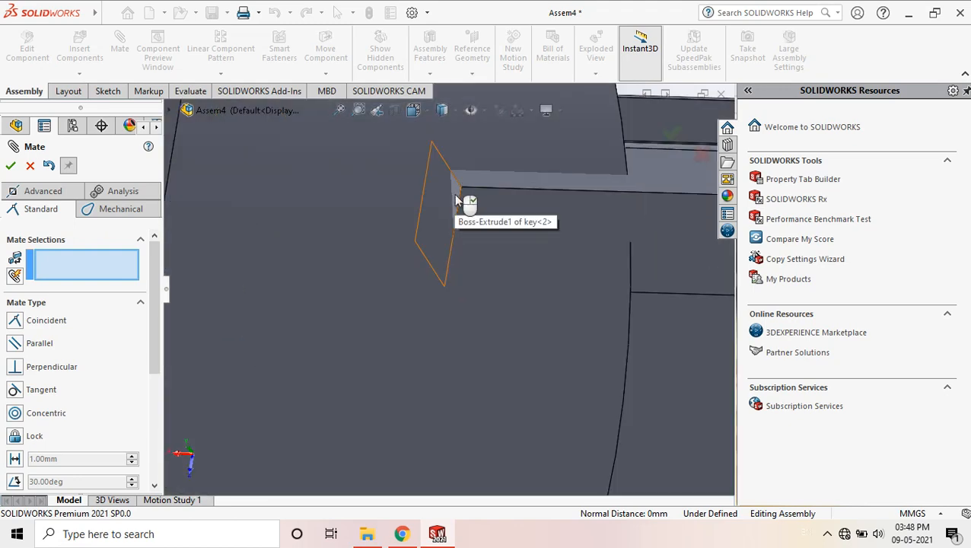
scroll(474, 205, up, 4)
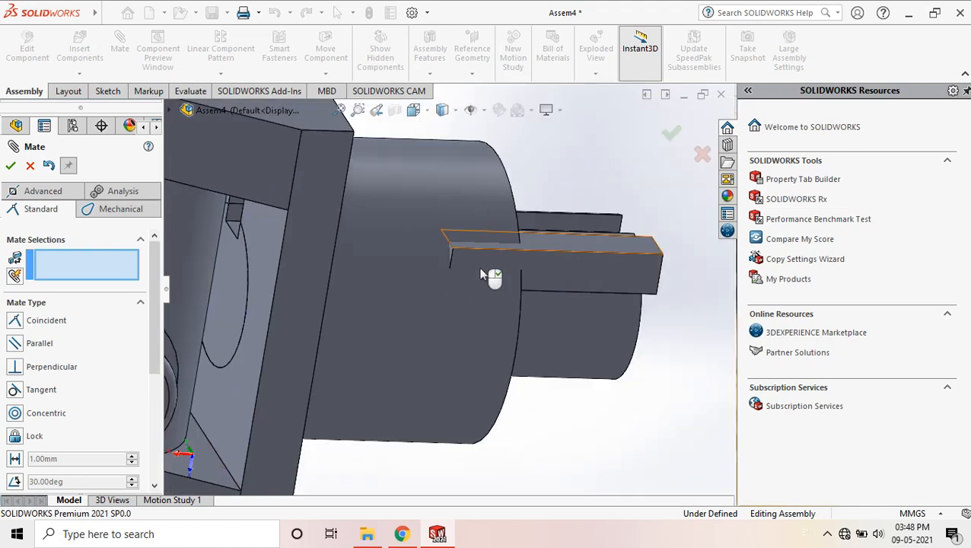
scroll(486, 274, up, 5)
scroll(452, 274, down, 3)
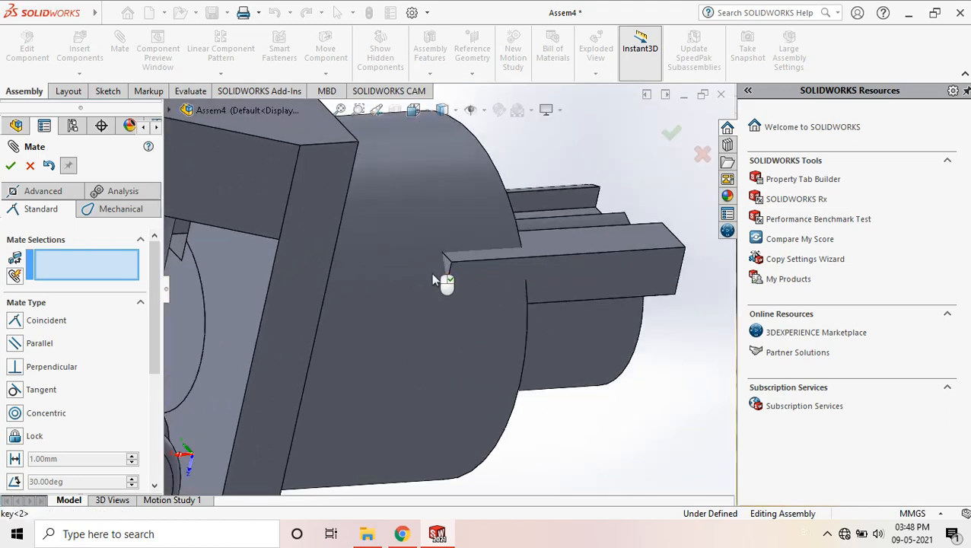
click(457, 269)
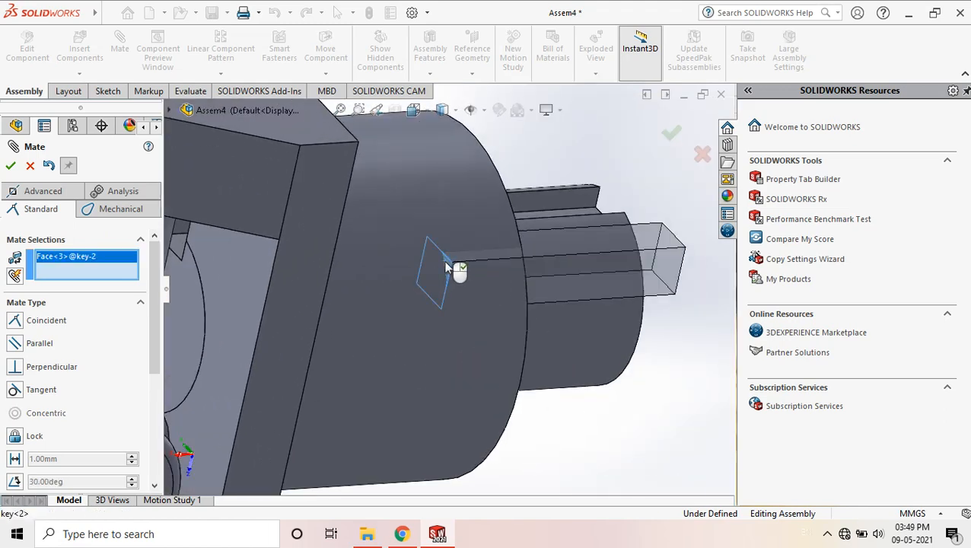
scroll(456, 266, up, 3)
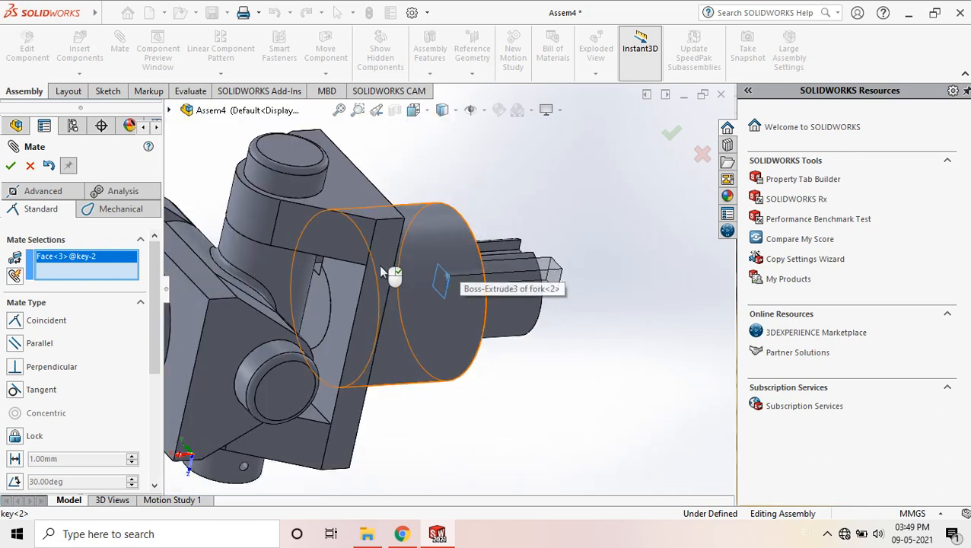
click(343, 280)
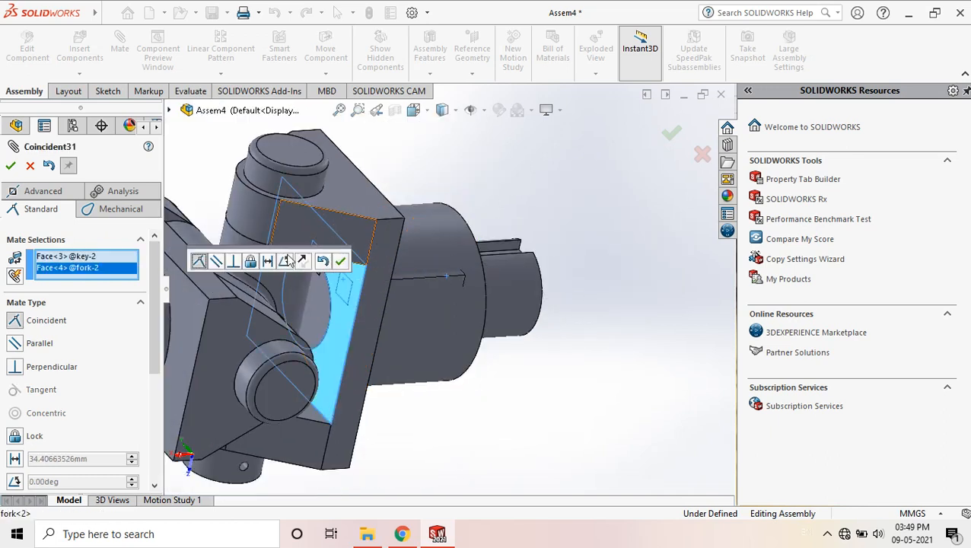
click(267, 260)
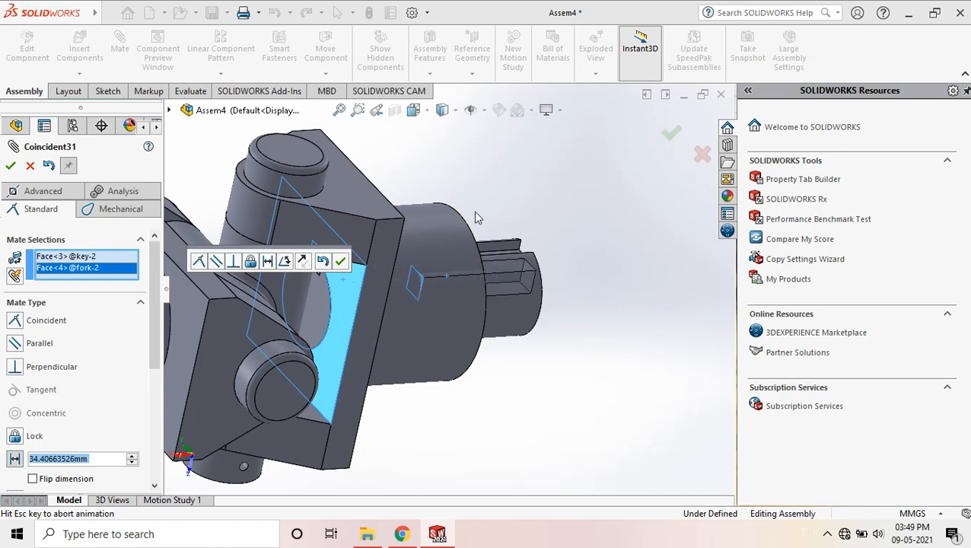
text(1)
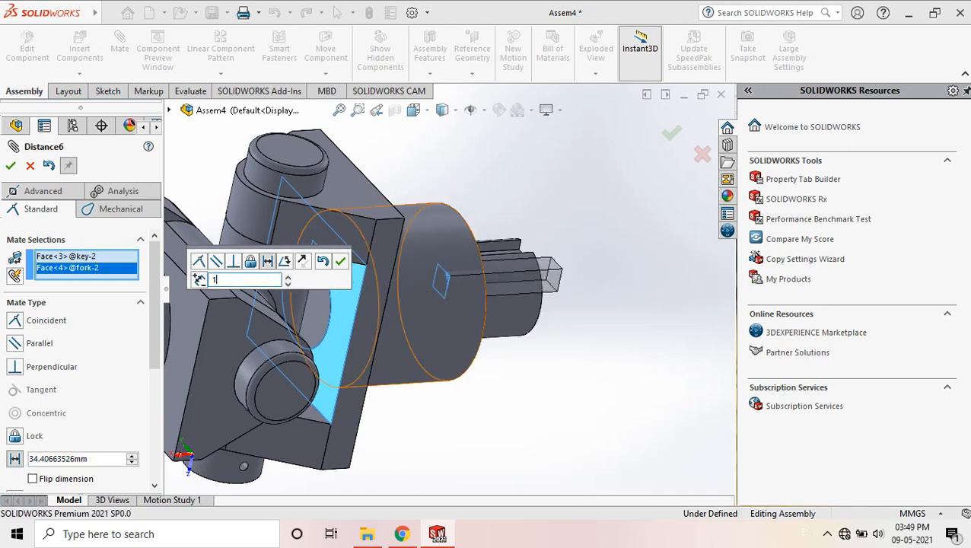
text(0)
key(Return)
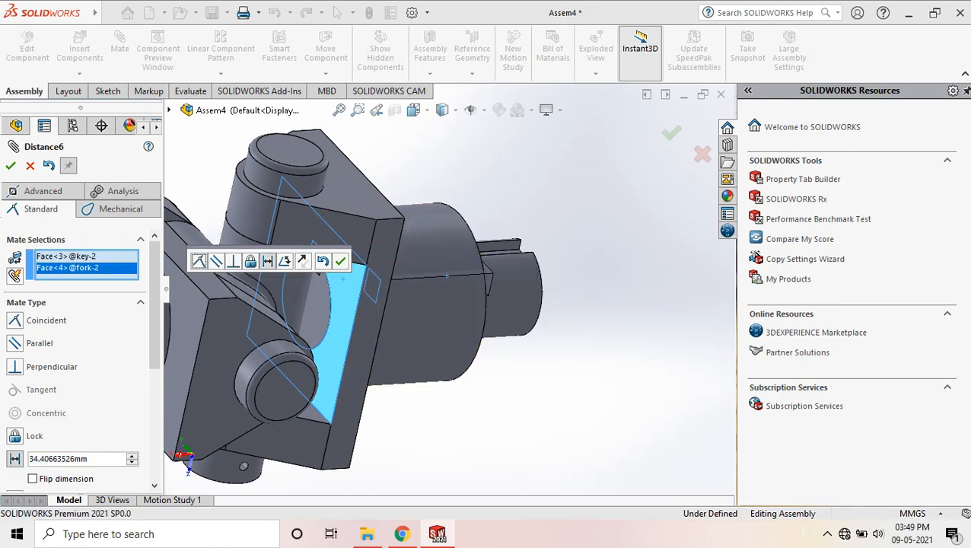
middle_drag(444, 253, 335, 262)
key(Return)
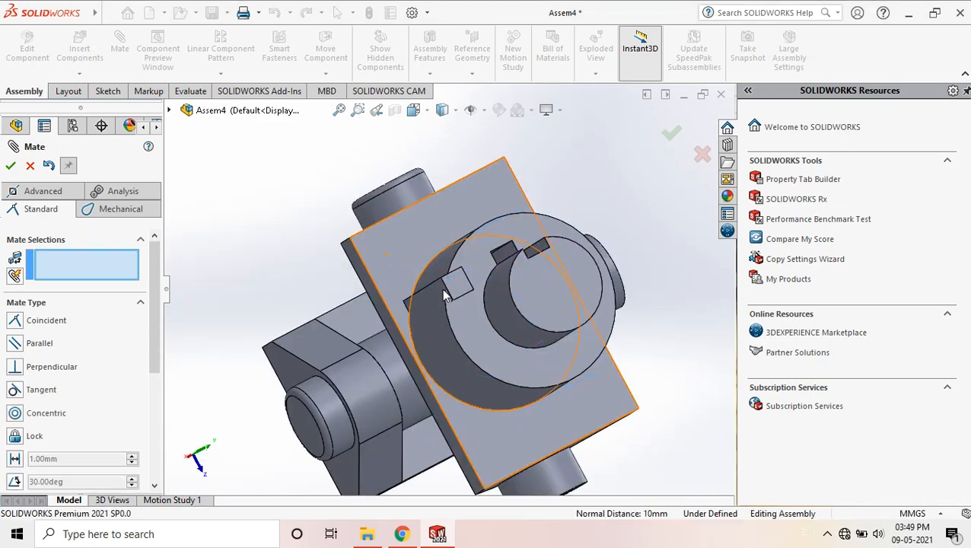
- Add a coincident mate between the second key's side face and the side wall of the keyway, and finish mating
scroll(443, 283, down, 5)
scroll(445, 281, down, 2)
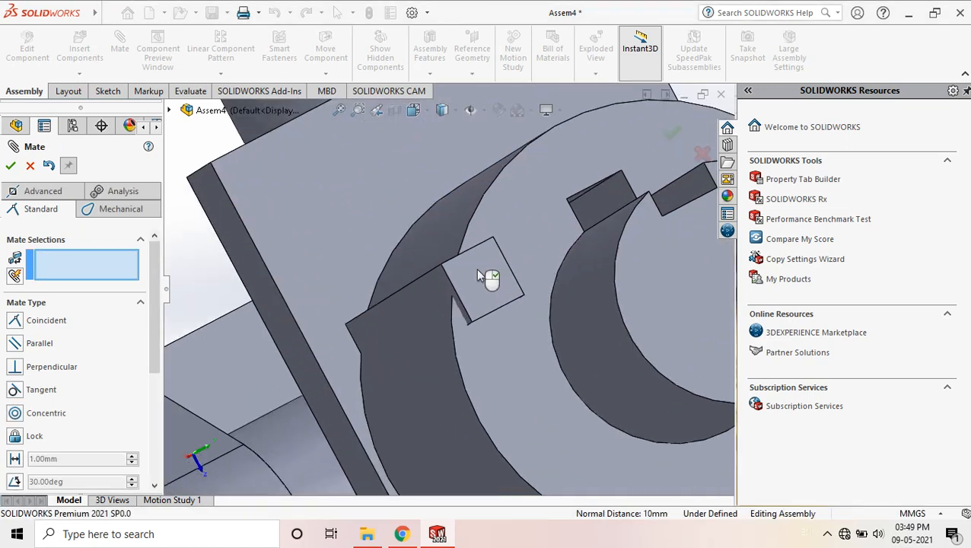
scroll(458, 280, up, 4)
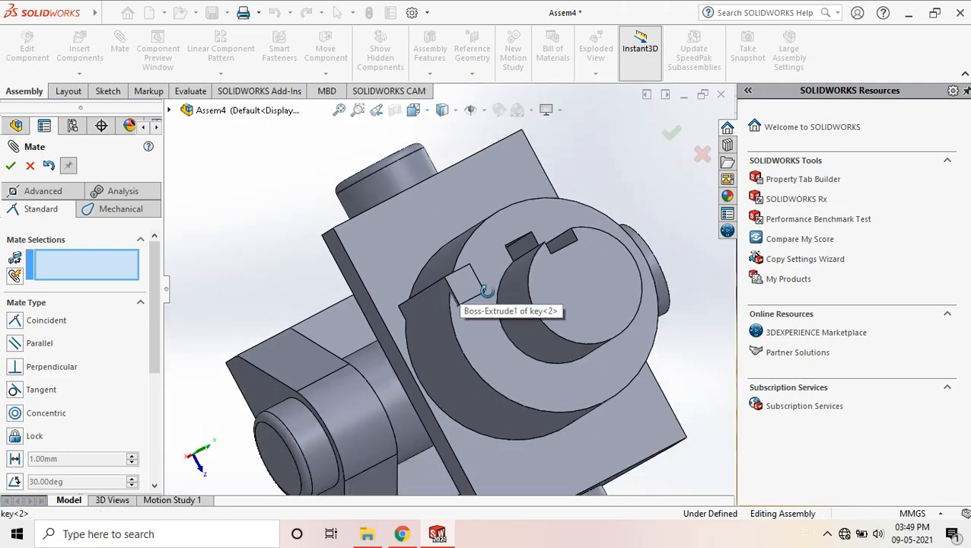
middle_drag(461, 282, 485, 290)
scroll(436, 294, down, 2)
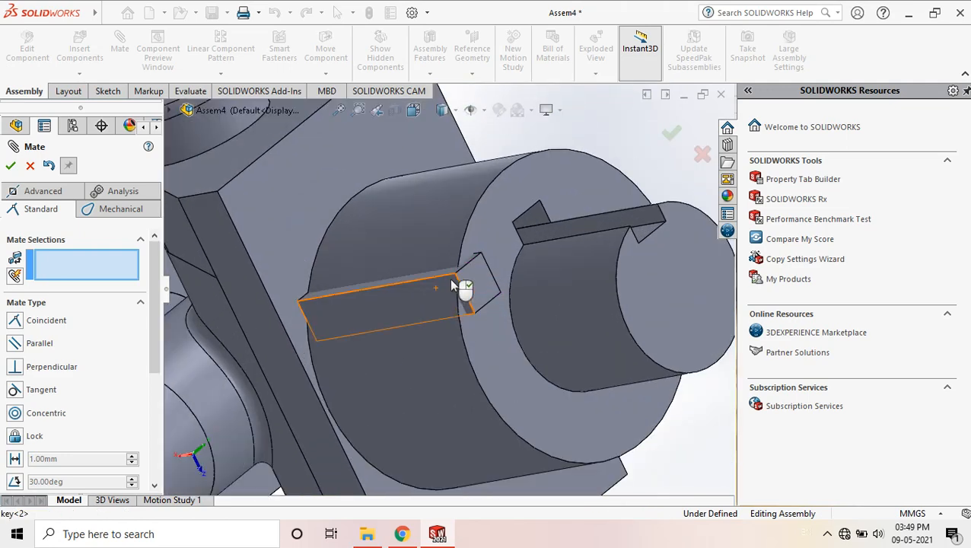
click(448, 277)
middle_drag(448, 279, 412, 325)
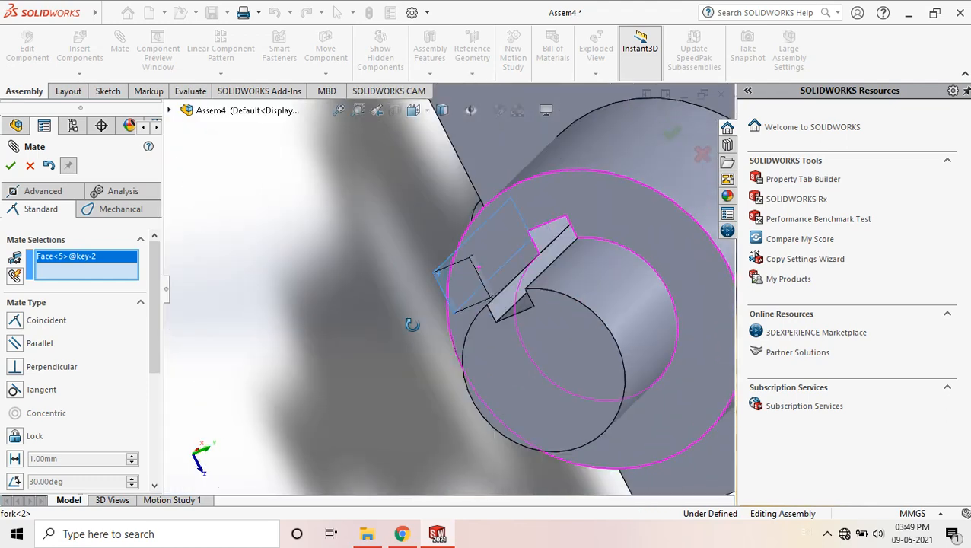
click(553, 248)
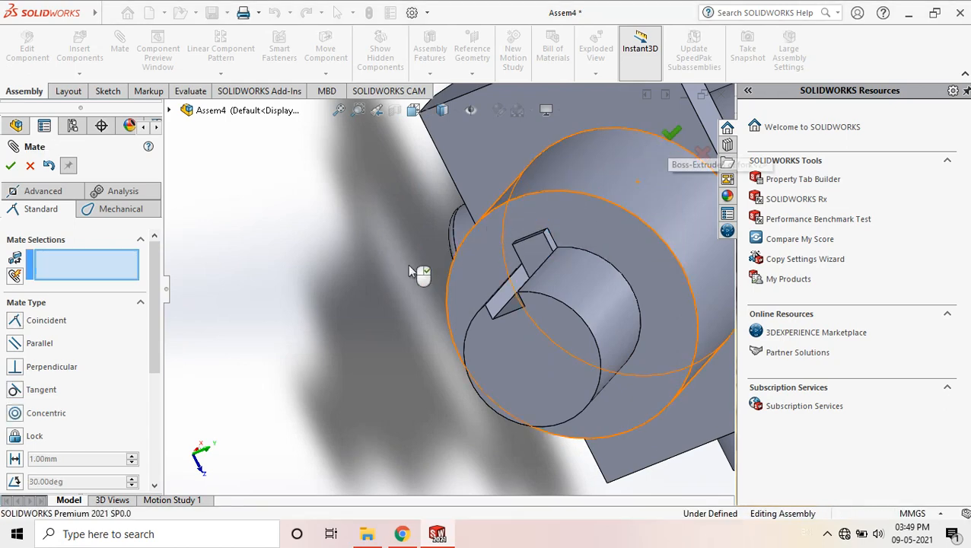
key(Escape)
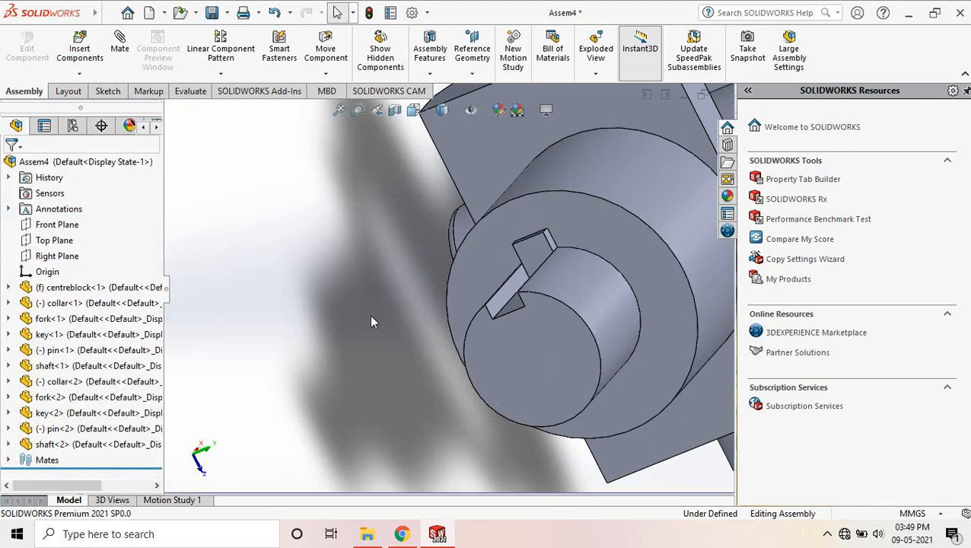
scroll(373, 326, up, 1)
scroll(373, 325, up, 4)
middle_drag(416, 299, 505, 316)
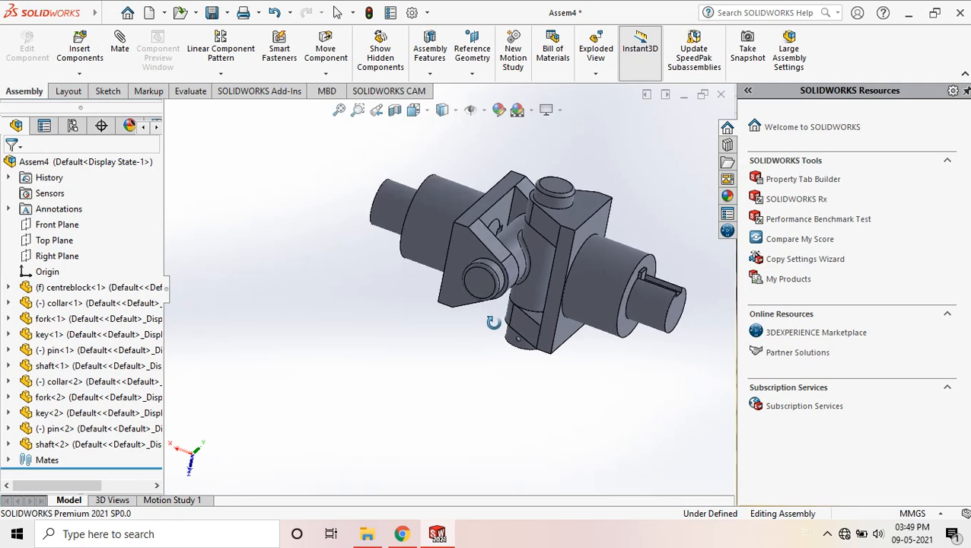
middle_drag(672, 230, 645, 207)
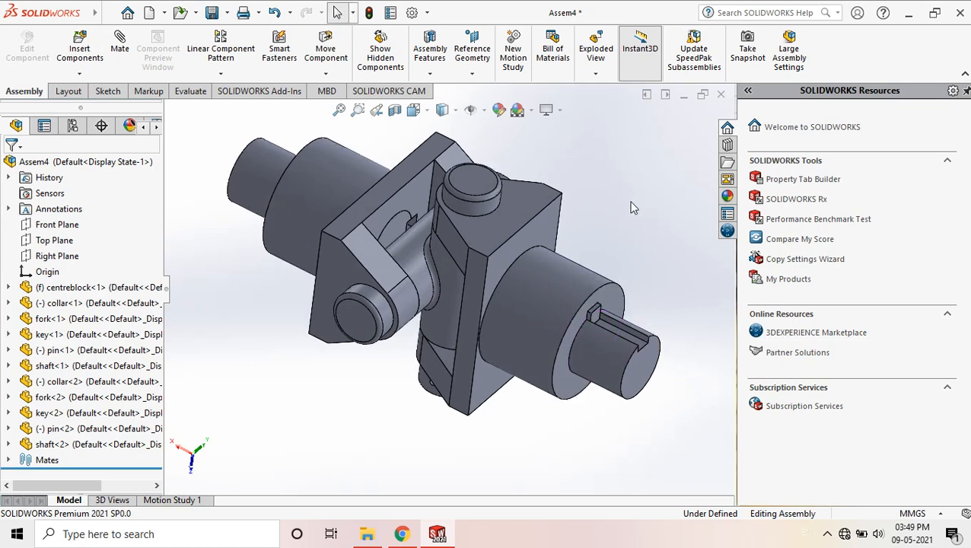
drag(410, 198, 431, 253)
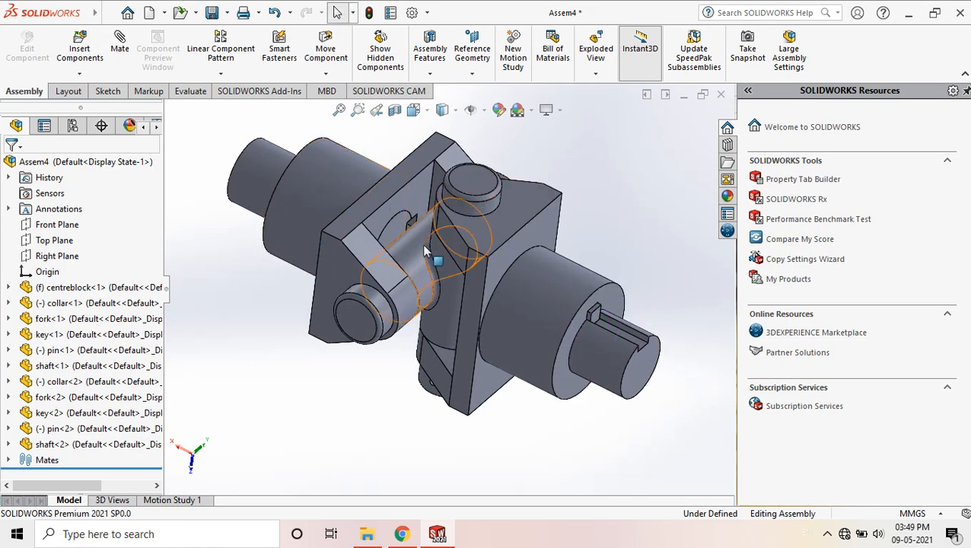
middle_drag(426, 251, 413, 111)
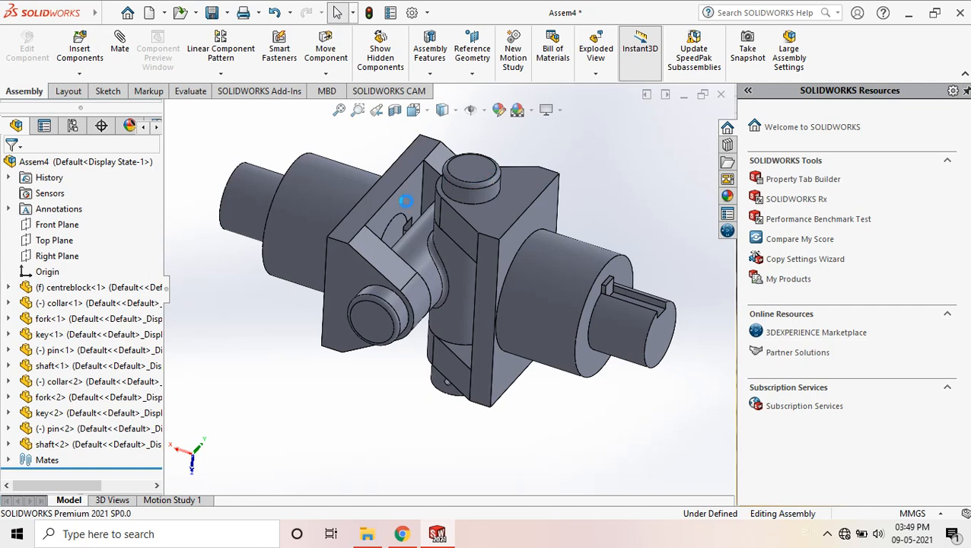
- Save the assembly as Universaljoint in the Universal coupling folder
key(ctrl+s)
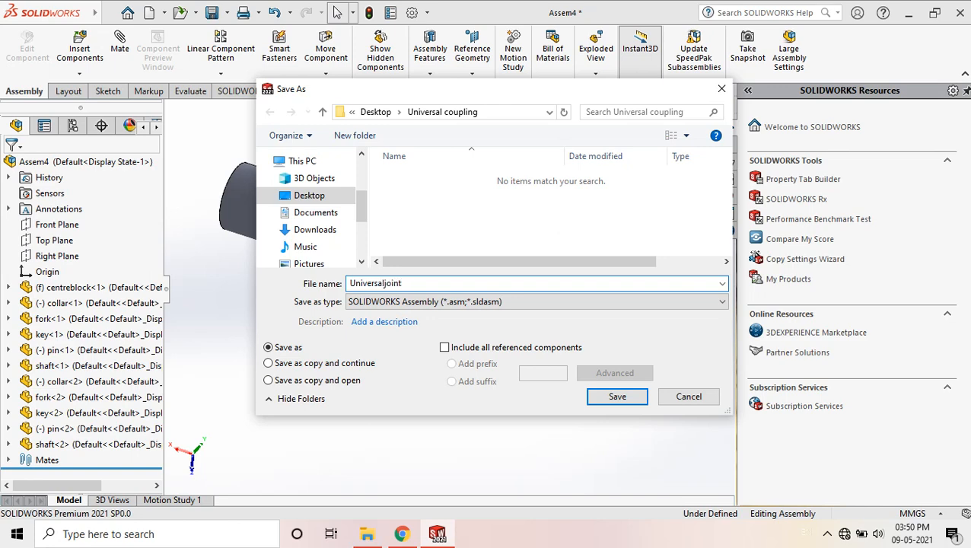
key(Return)
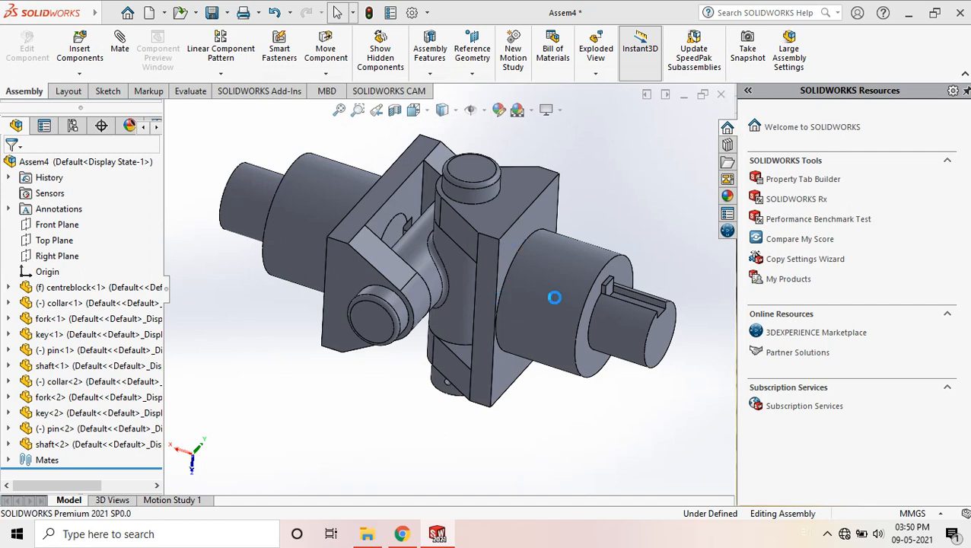